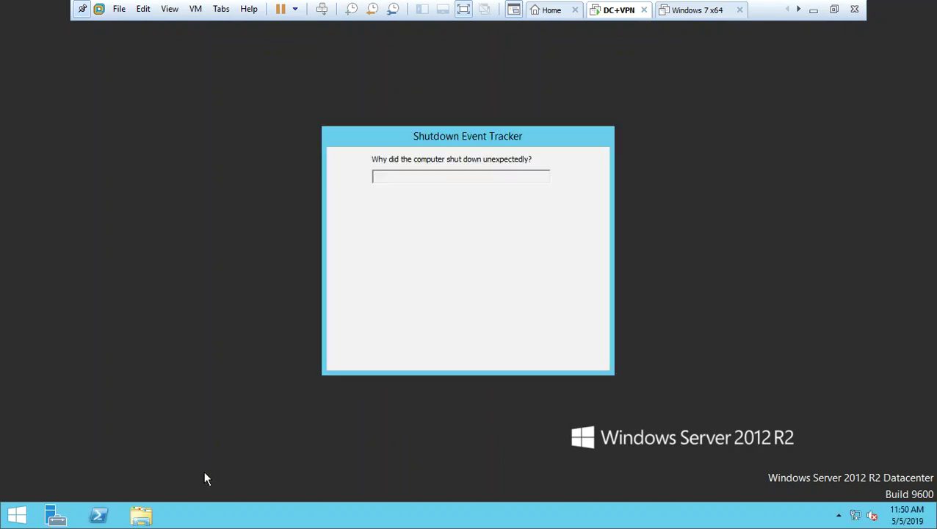
Dismiss the unexpected shutdown prompt, then open Disk Management and widen its window.
click(519, 354)
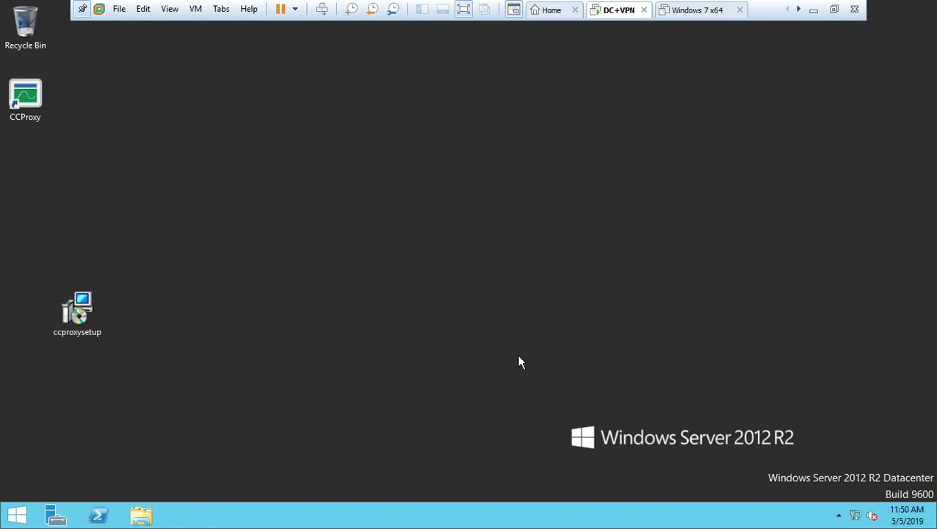
right_click(21, 518)
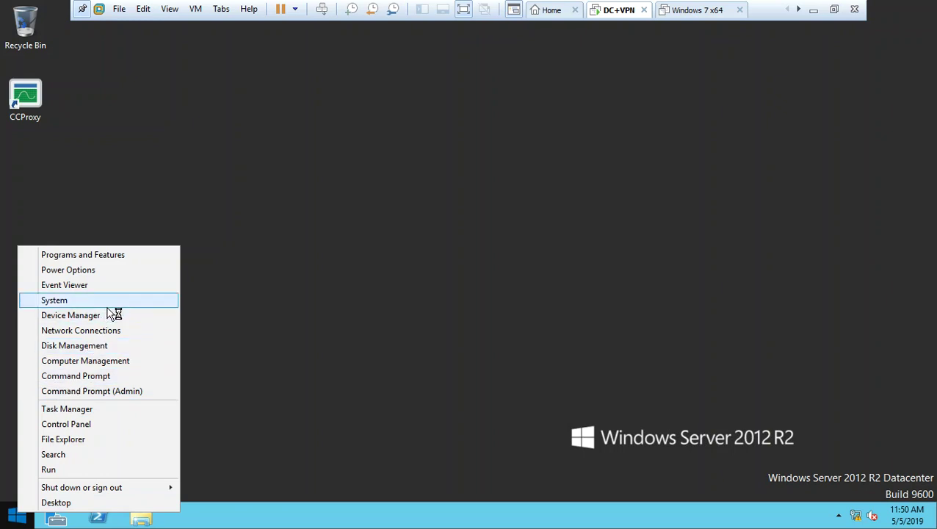
click(89, 347)
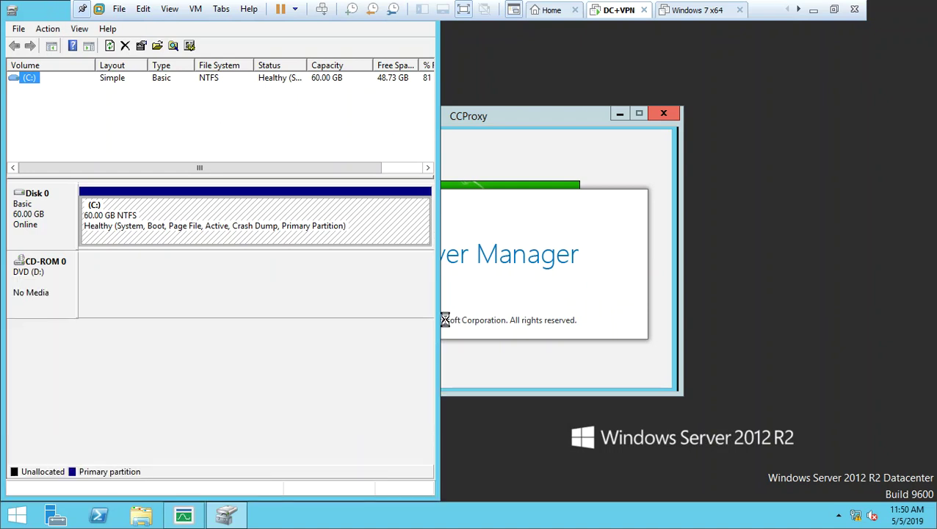
drag(438, 309, 768, 331)
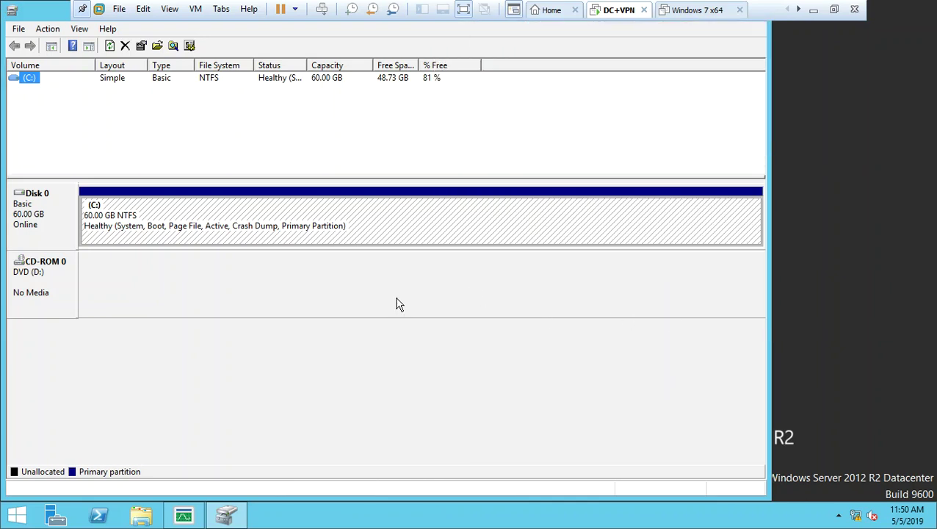
Examine Disk 0, its C: partition and the actions available in Disk Management.
click(232, 247)
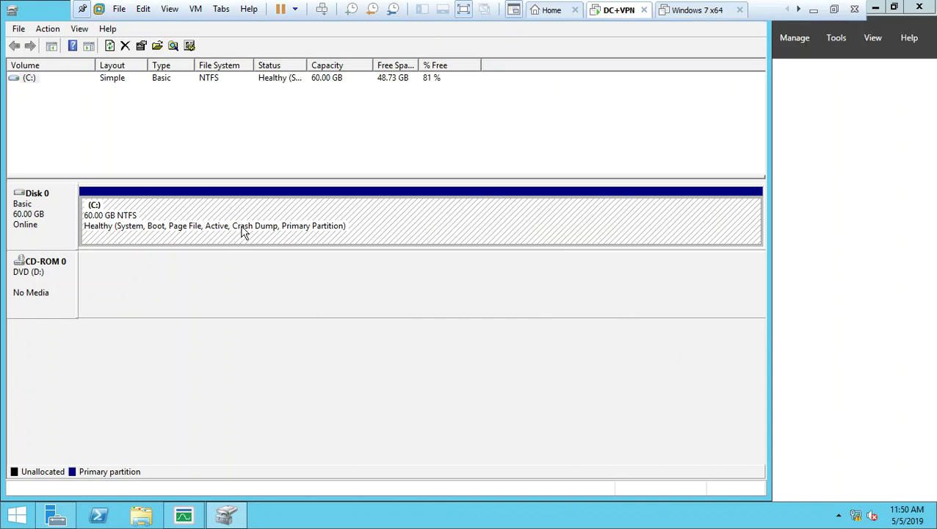
click(42, 222)
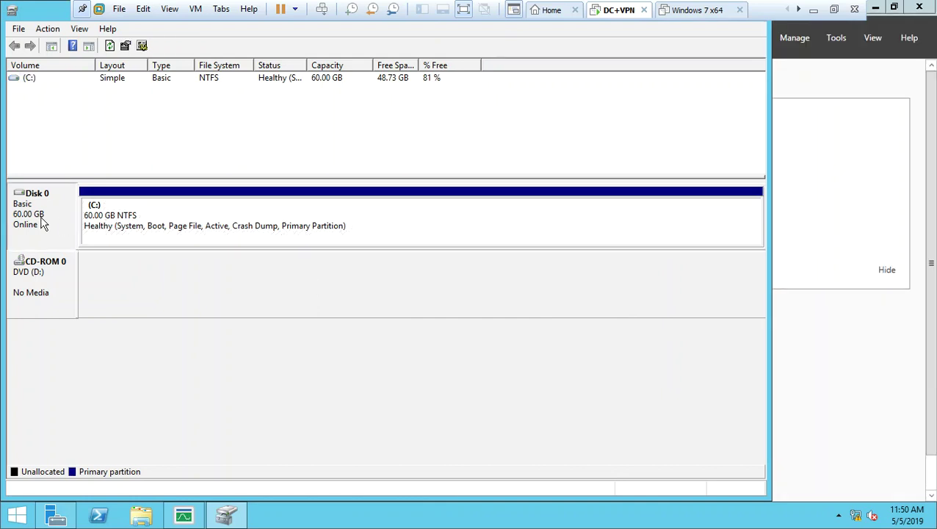
click(104, 219)
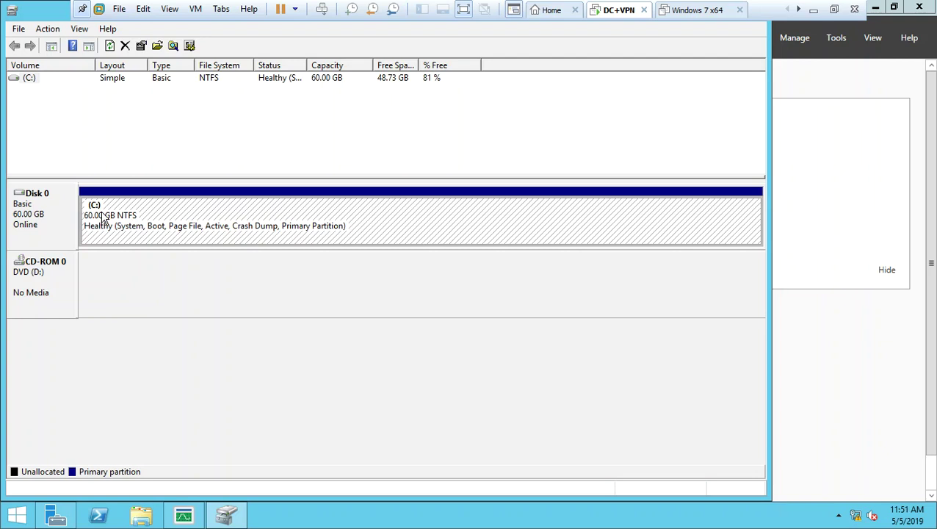
click(54, 212)
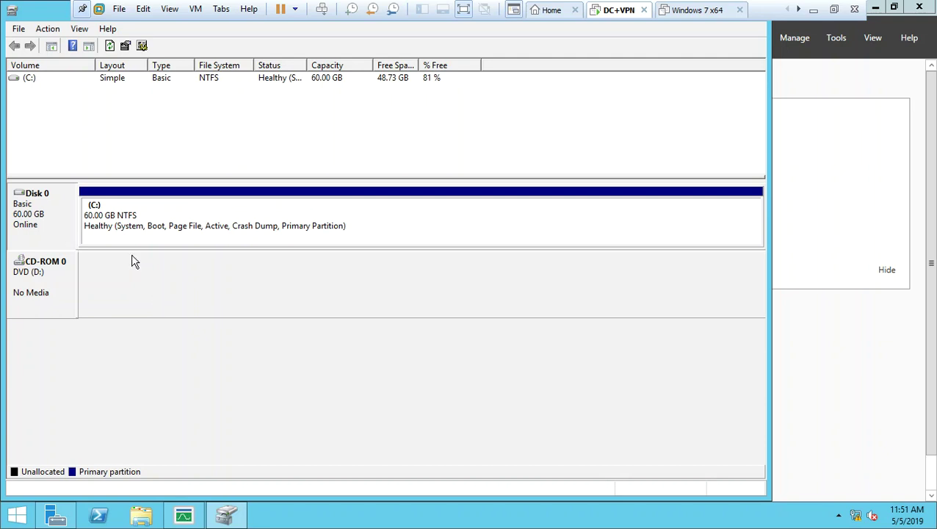
click(16, 30)
mouse_move(44, 33)
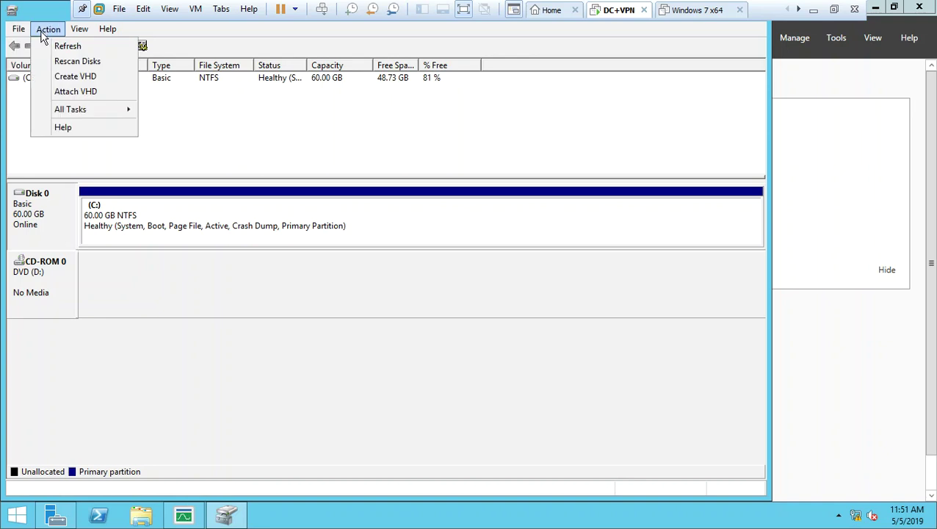
click(13, 135)
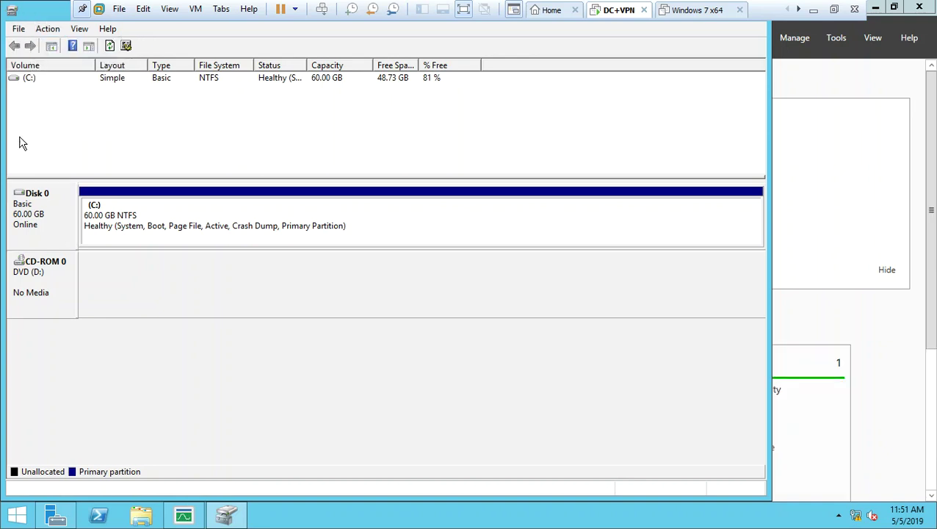
Add a new 60 GB SCSI virtual disk to the DC+VPN machine, stored as the single file Windows Server 2012-0.vmdk.
right_click(619, 16)
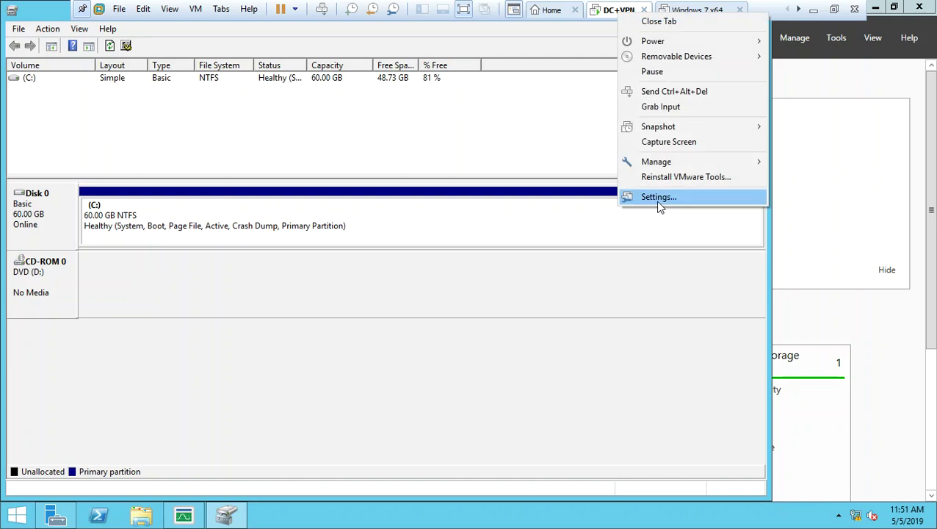
click(657, 205)
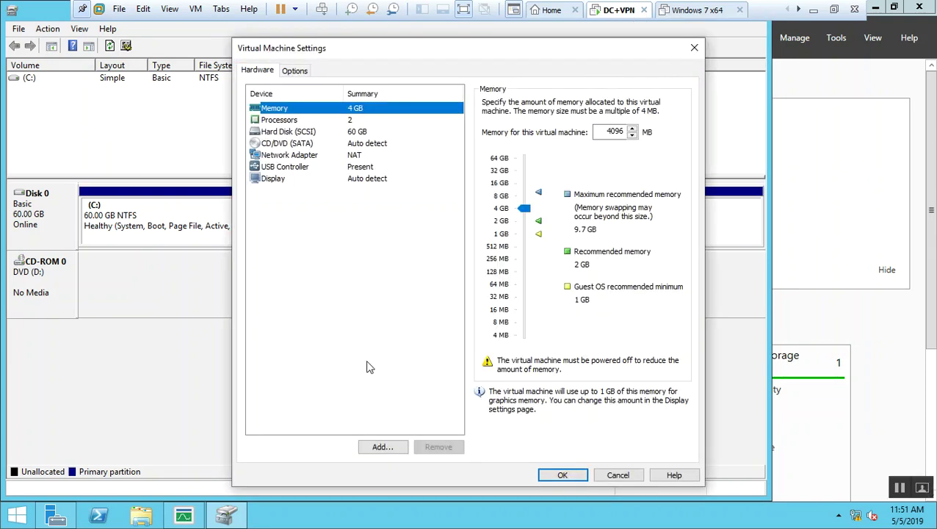
click(390, 449)
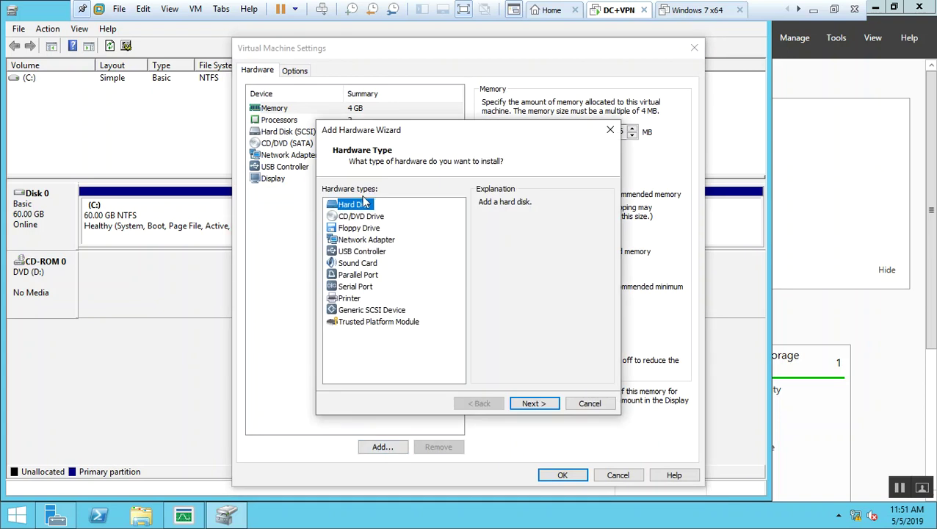
click(536, 405)
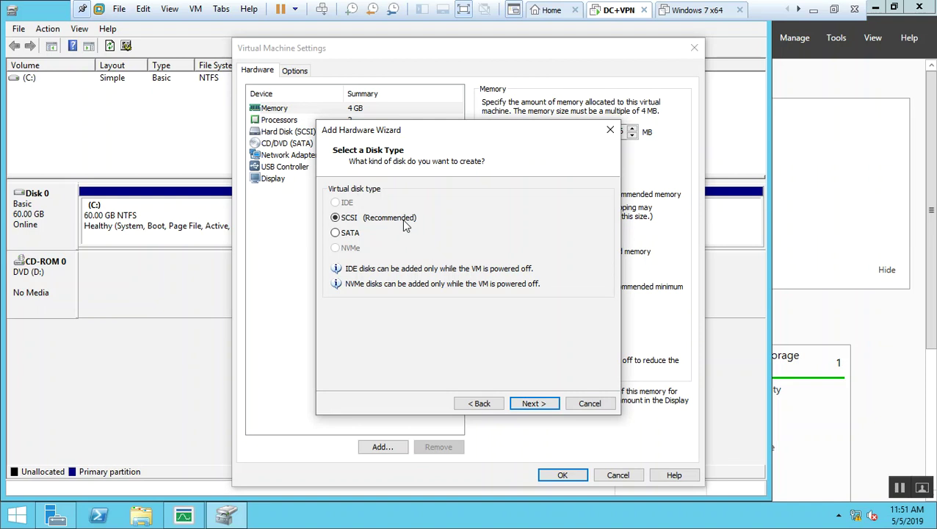
click(532, 403)
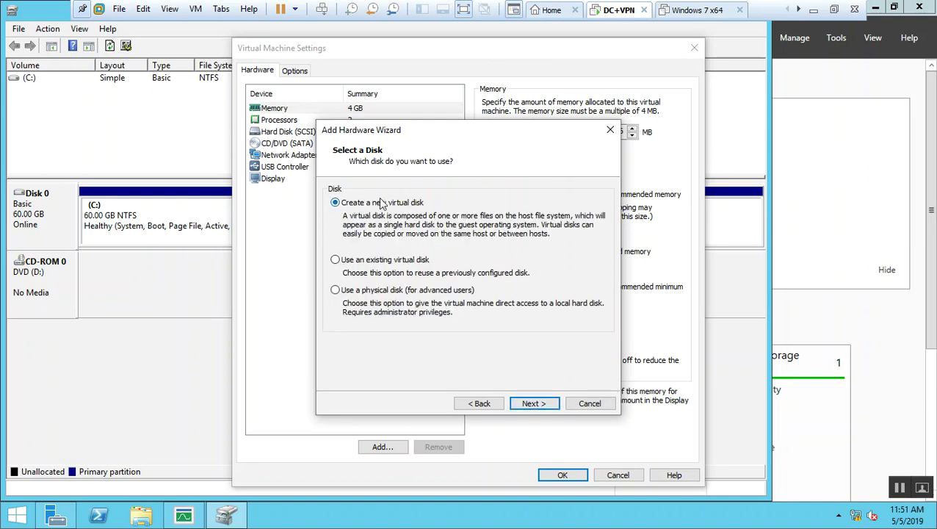
click(537, 409)
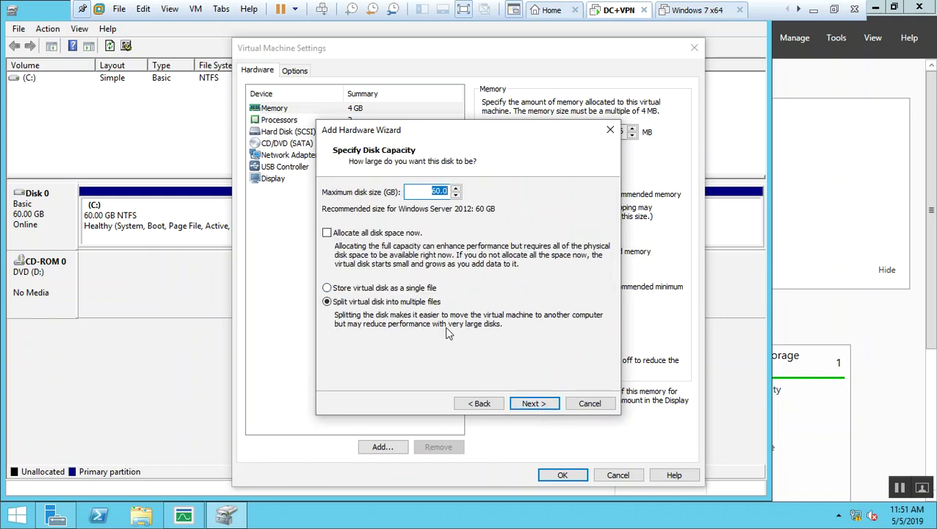
click(415, 289)
click(536, 404)
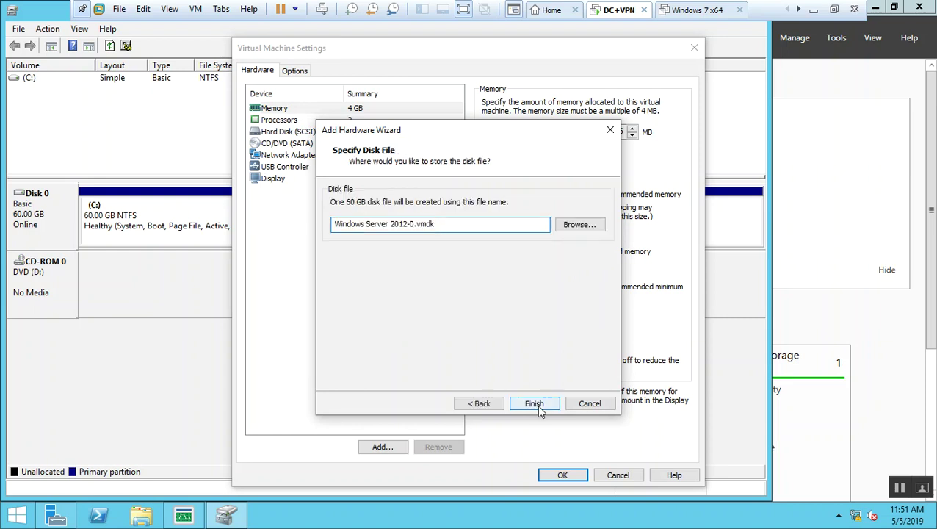
click(537, 405)
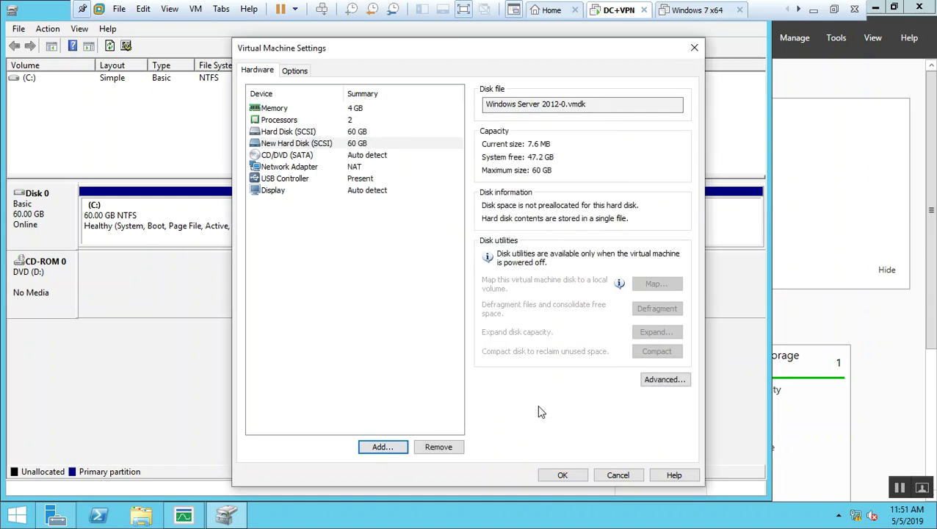
Add a second new 60 GB SCSI virtual disk, stored as the single file Windows Server 2012-1.vmdk.
click(382, 447)
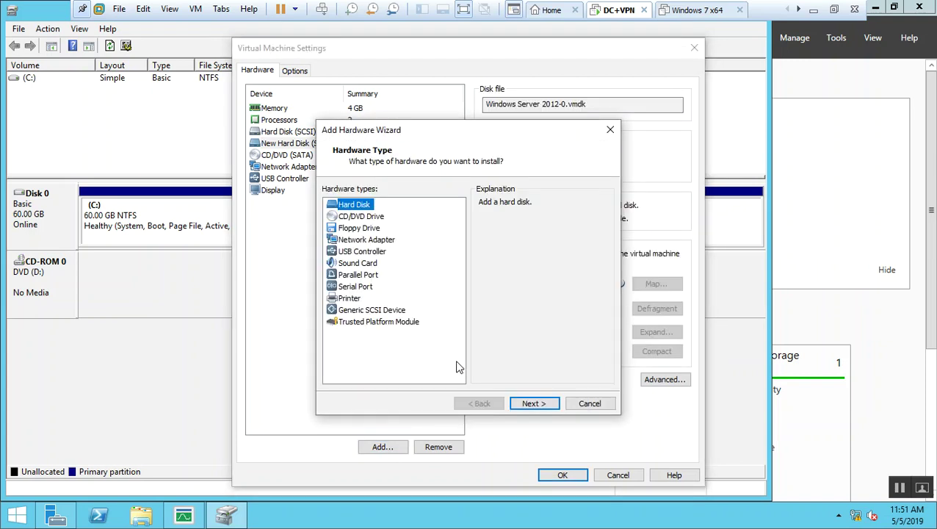
click(539, 404)
click(544, 409)
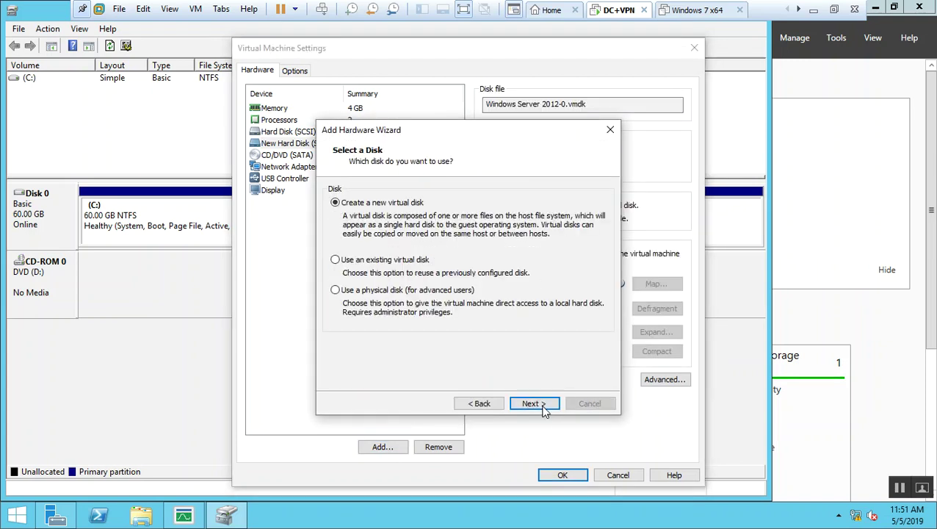
click(543, 409)
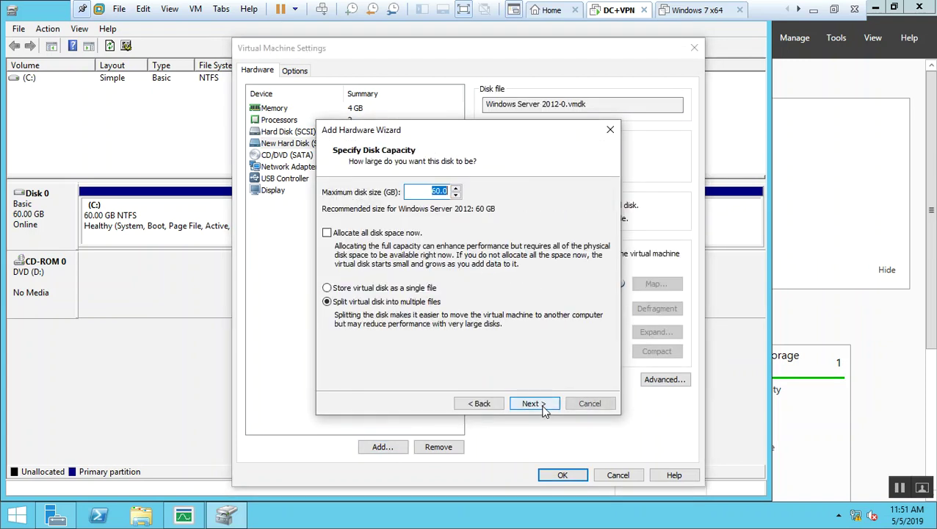
click(358, 288)
click(541, 408)
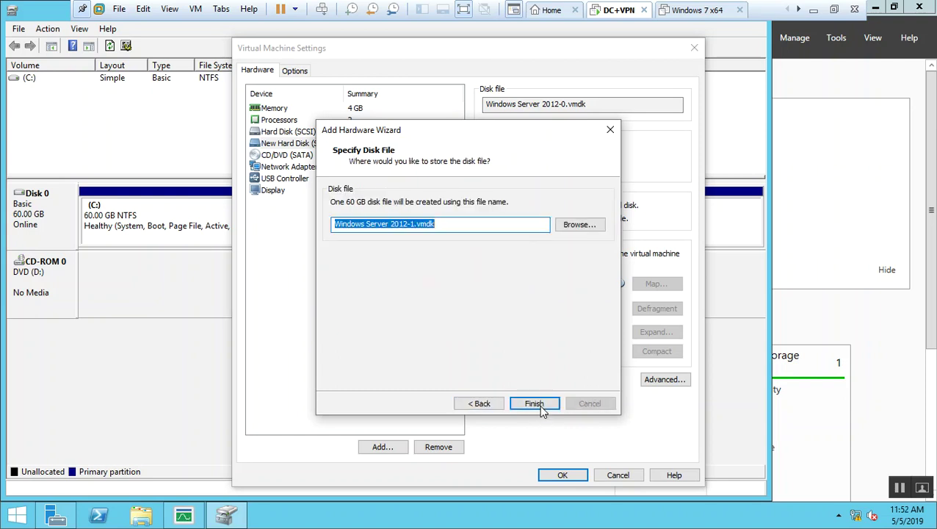
click(534, 404)
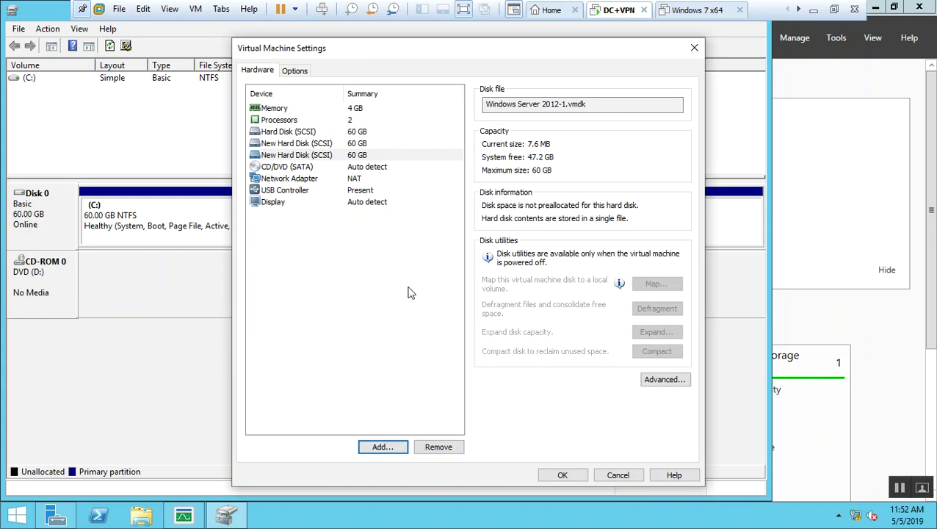
Add a third new 60 GB SCSI virtual disk stored as a single file, and apply the virtual machine settings.
click(381, 448)
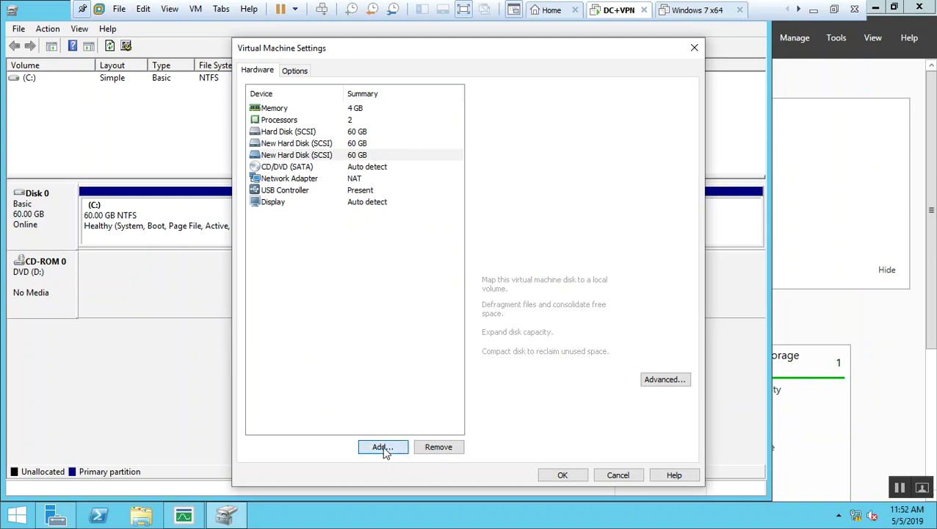
click(532, 403)
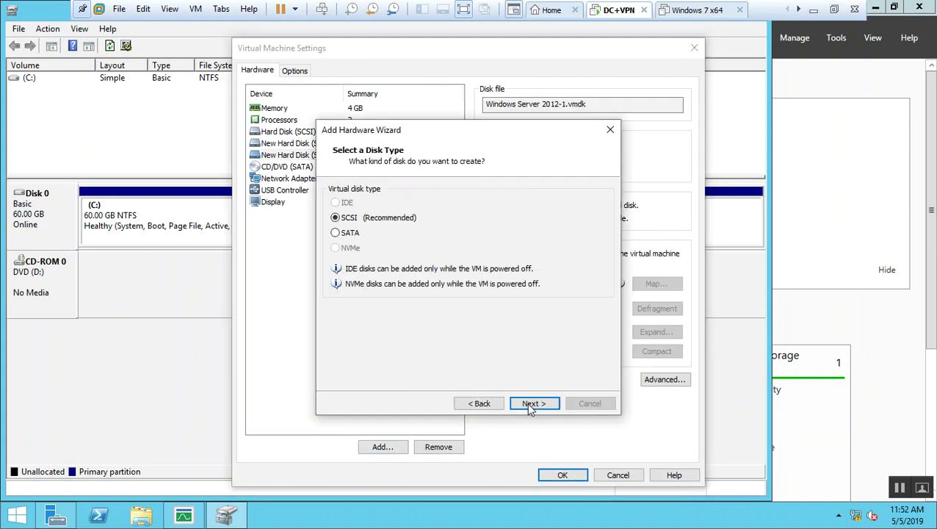
click(532, 404)
click(531, 405)
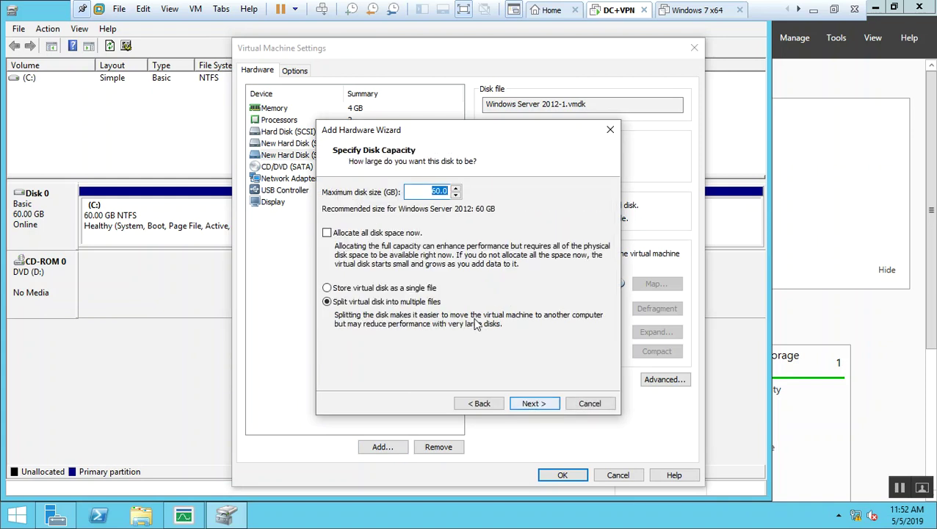
click(421, 289)
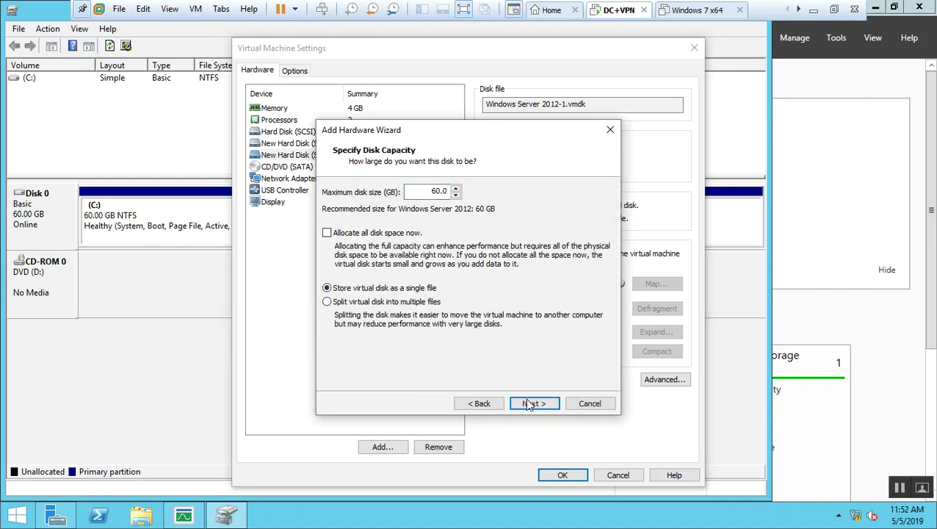
click(519, 402)
click(523, 404)
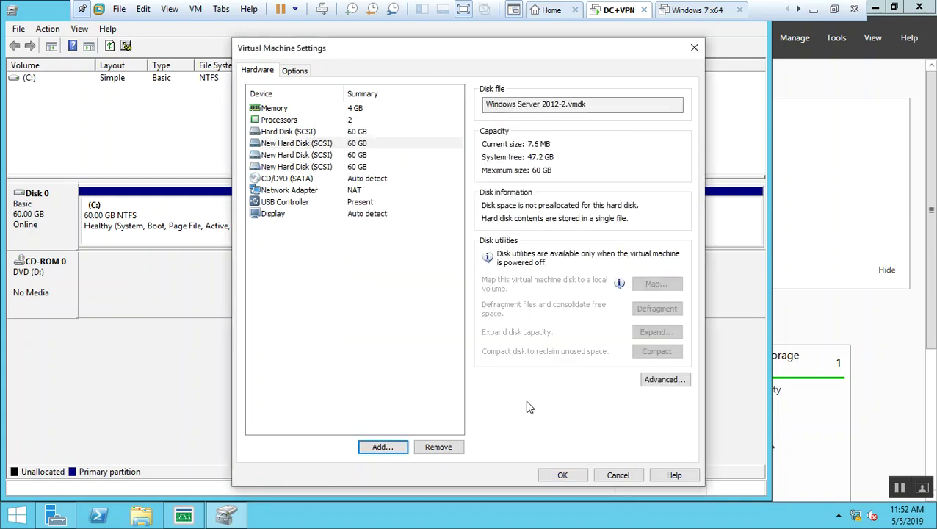
click(560, 476)
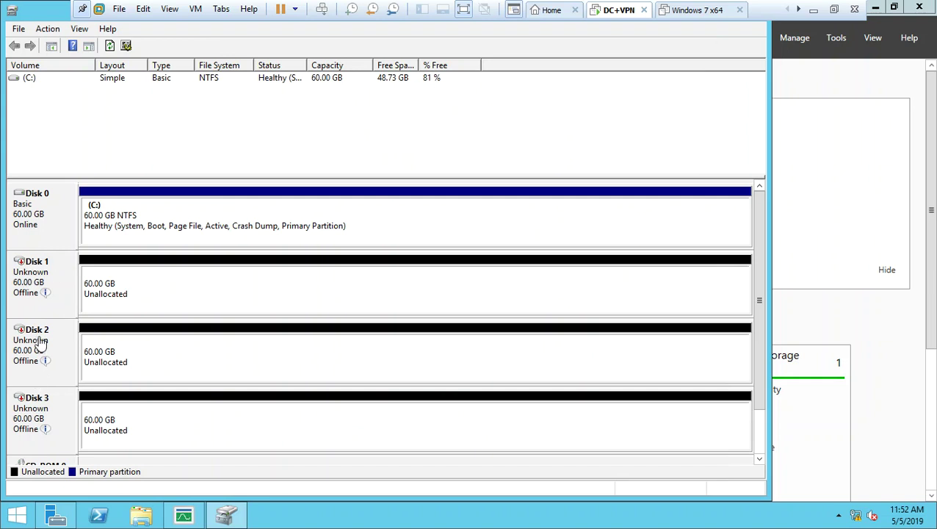
Bring Disk 1, Disk 2 and Disk 3 online in Disk Management.
right_click(25, 298)
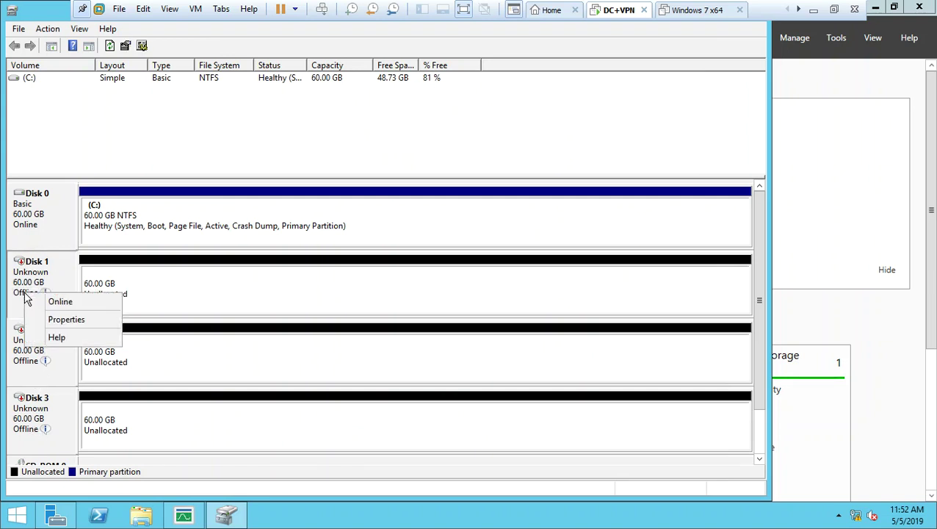
click(53, 302)
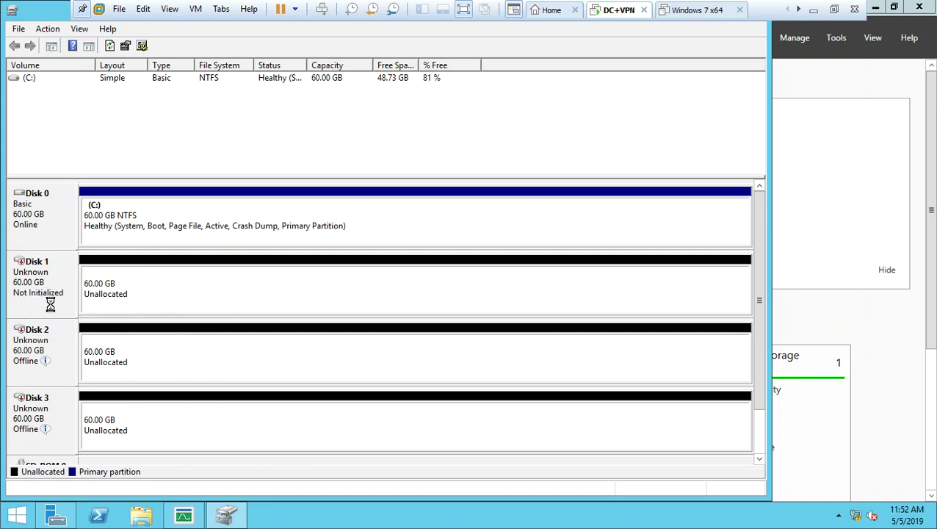
right_click(22, 369)
click(50, 370)
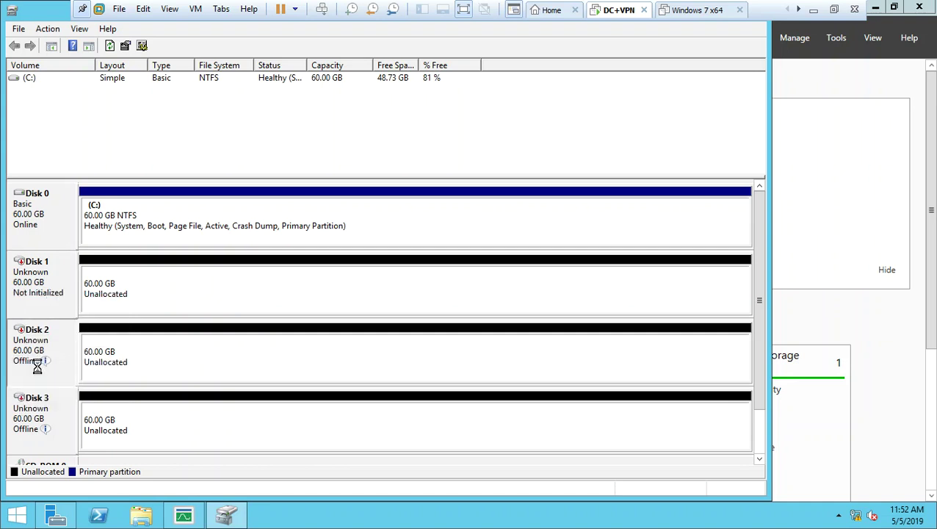
right_click(28, 437)
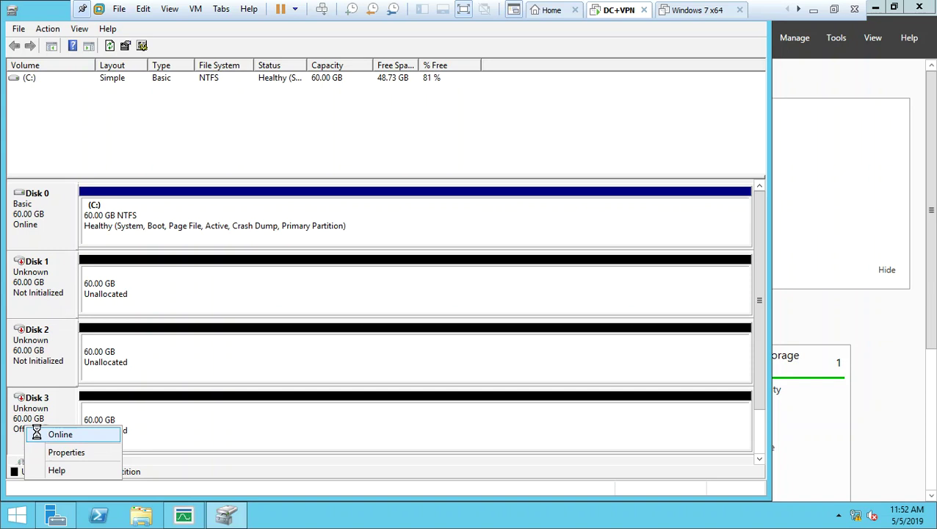
click(36, 433)
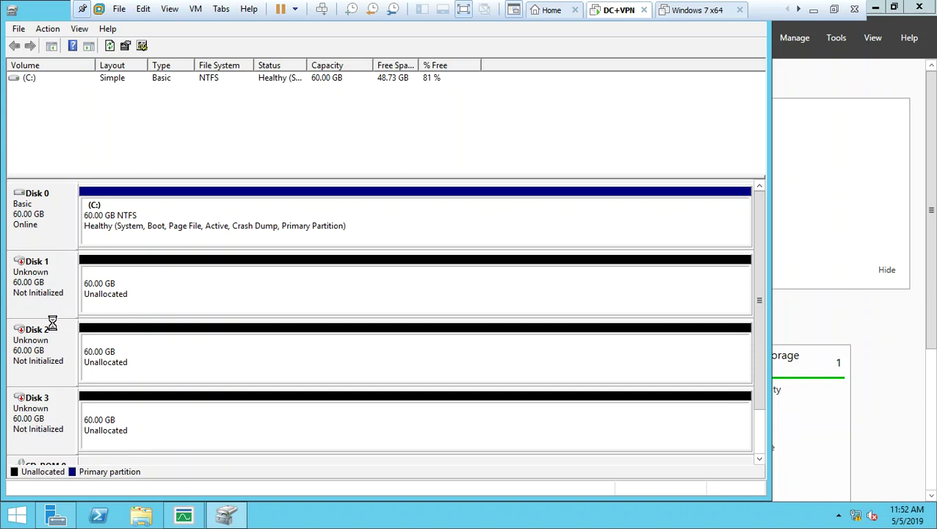
Initialize Disk 1, Disk 2 and Disk 3 with the MBR (Master Boot Record) partition style.
right_click(46, 279)
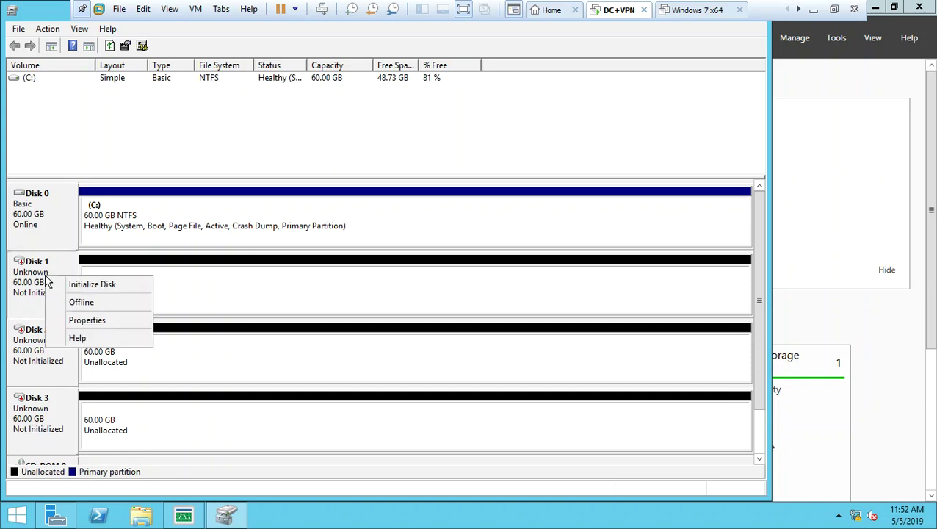
click(82, 286)
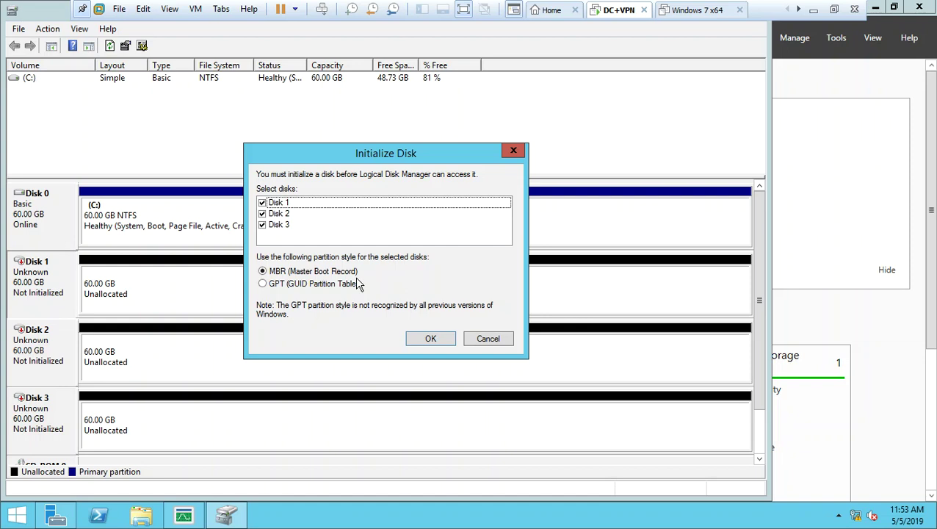
click(311, 273)
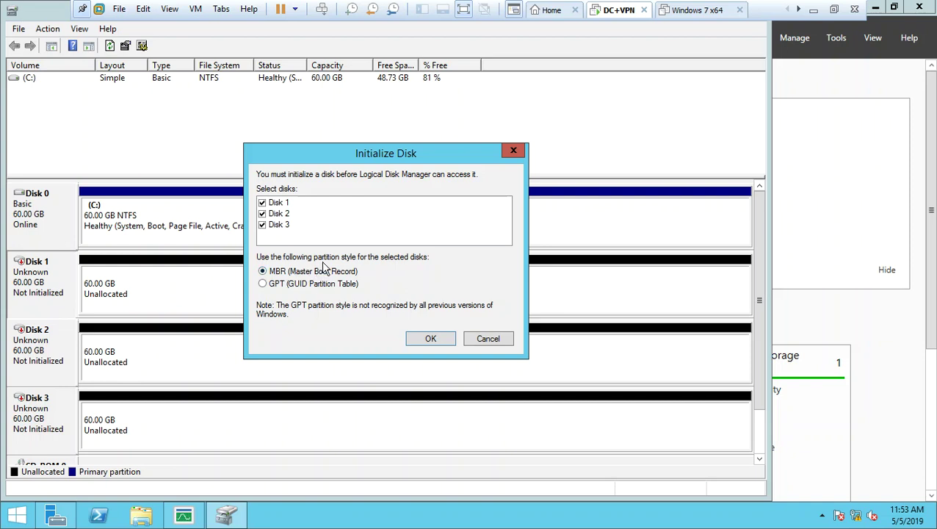
click(430, 339)
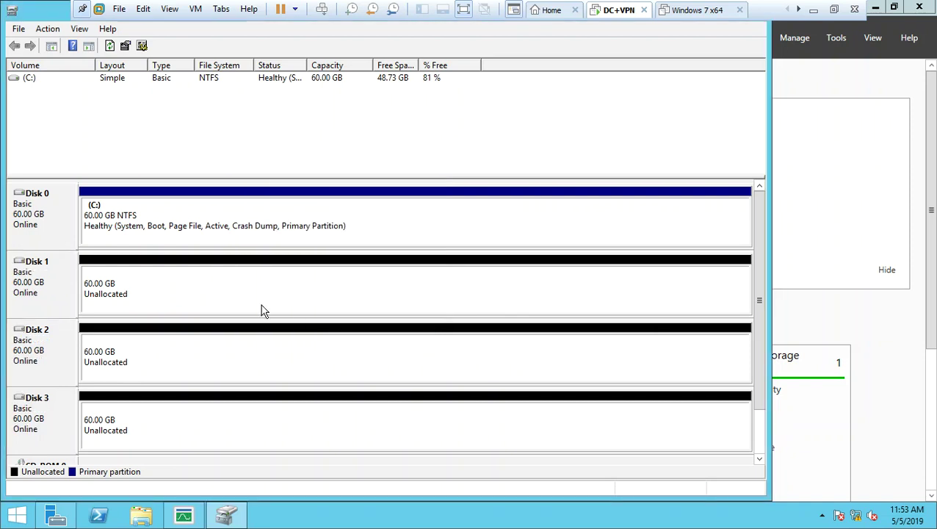
click(32, 295)
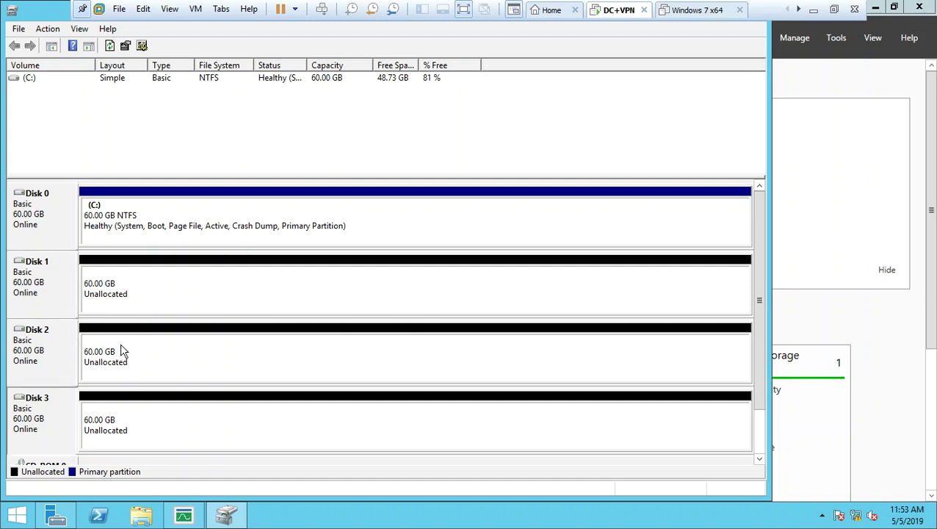
click(145, 298)
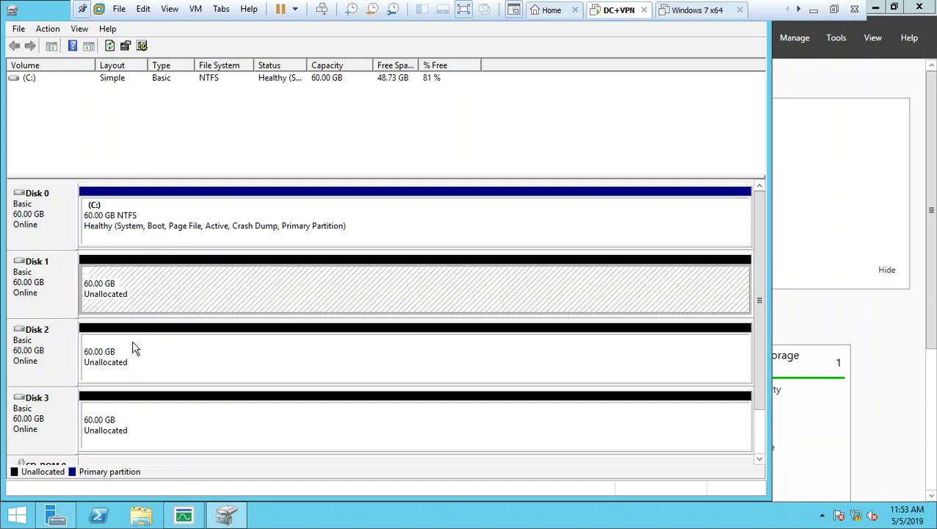
click(132, 351)
click(126, 409)
Start a new simple volume in the unallocated space of Disk 1 and set its size to 4096 MB.
click(143, 312)
right_click(140, 297)
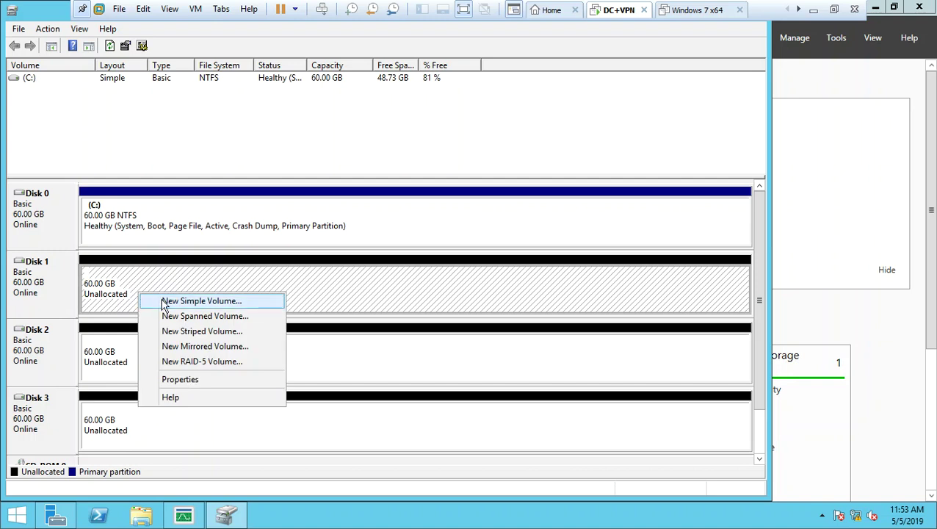
click(164, 301)
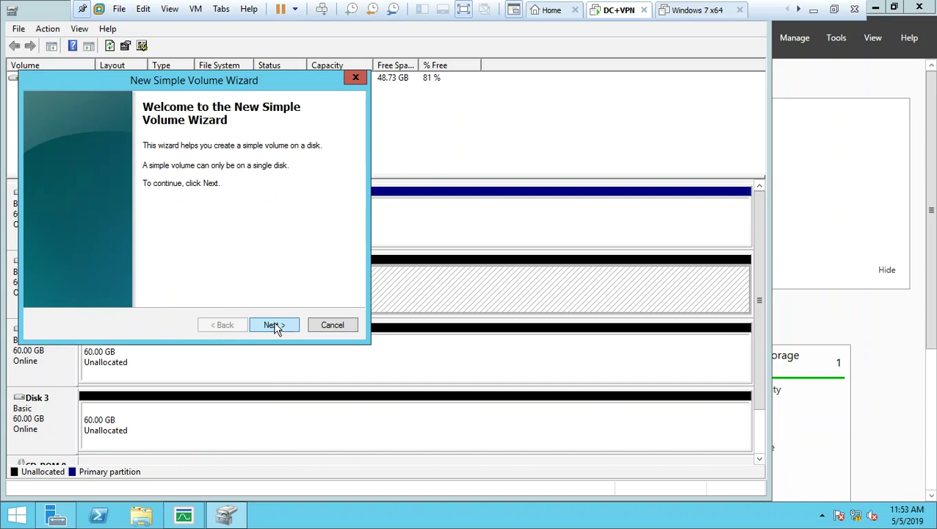
click(273, 325)
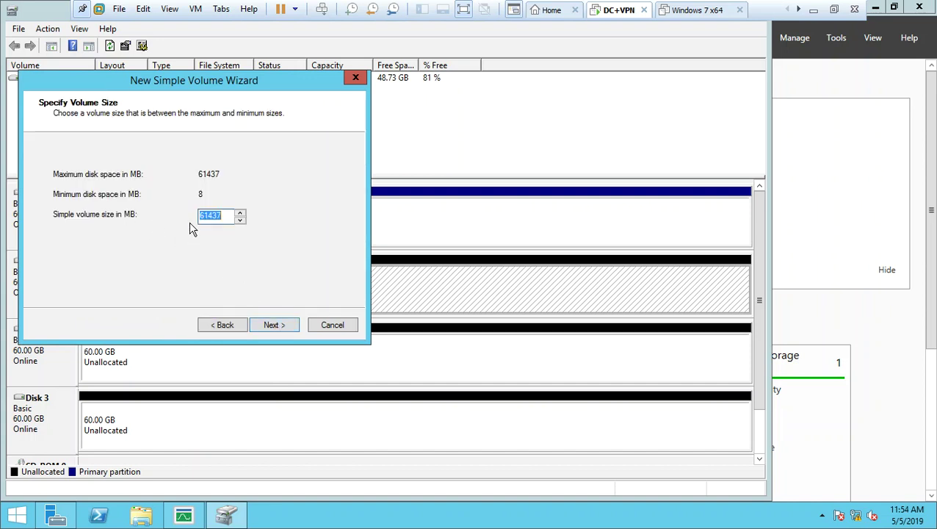
key(BackSpace)
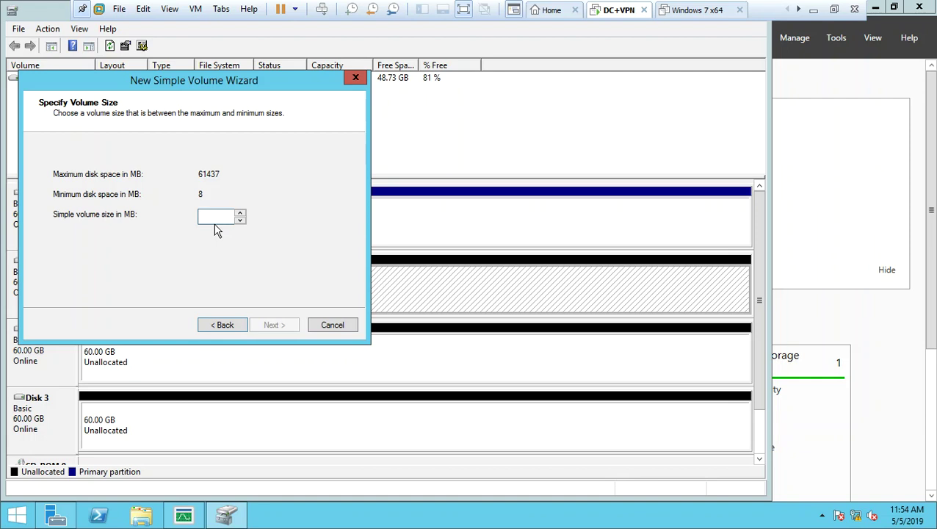
text(8)
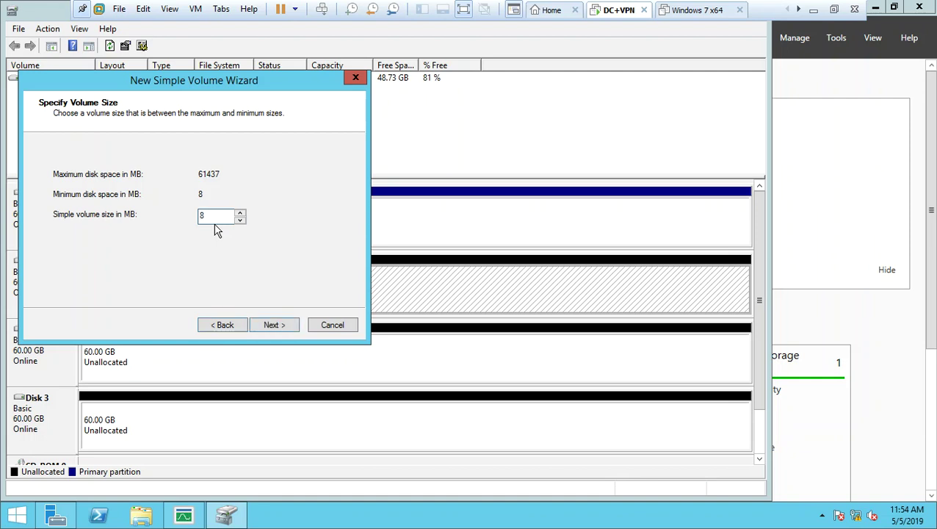
key(BackSpace)
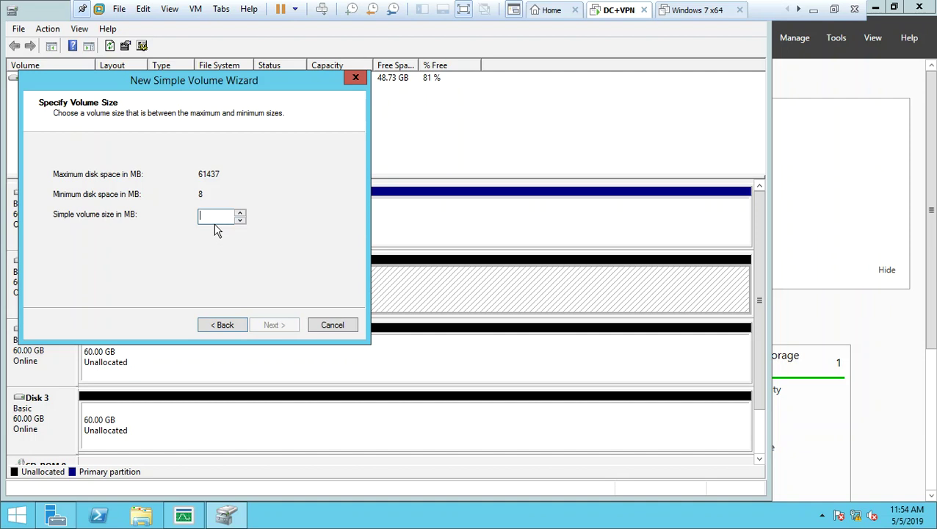
text(4096)
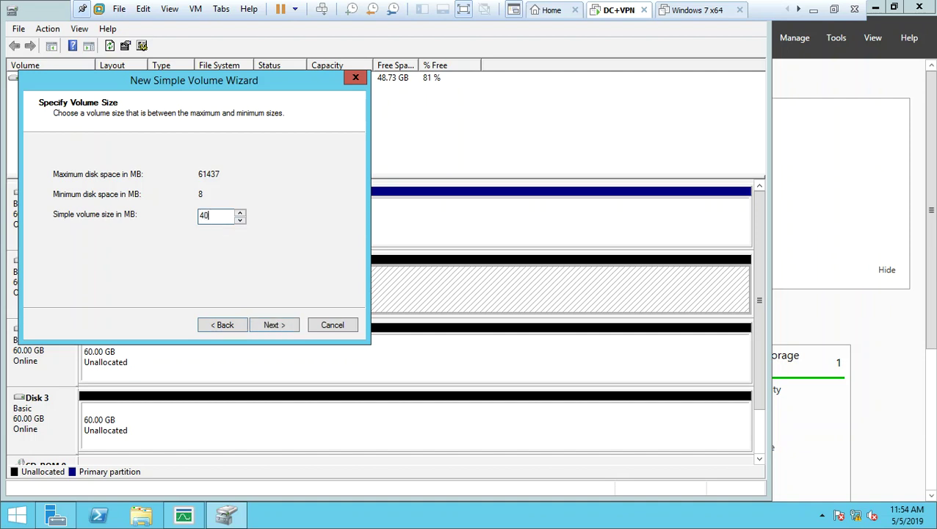
click(280, 324)
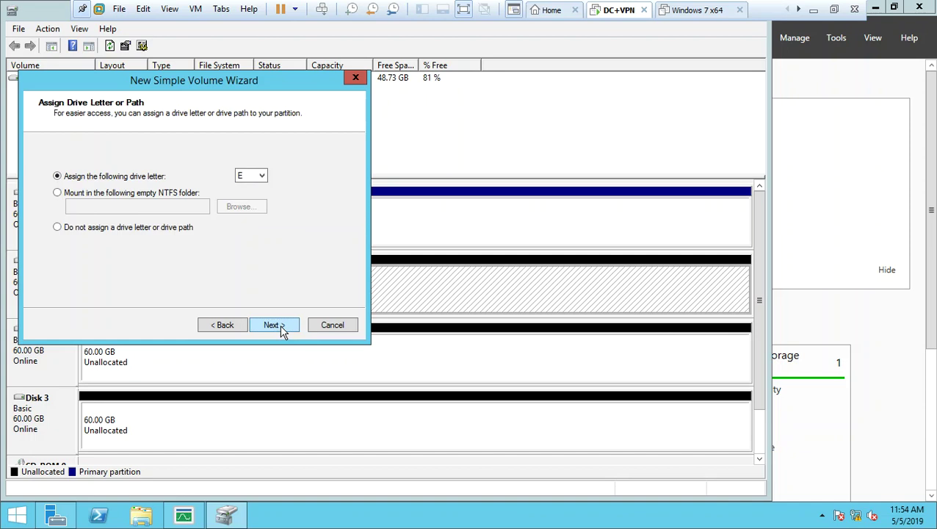
Assign drive letter E, keep the NTFS quick format with label New Volume, and finish creating the volume.
click(261, 180)
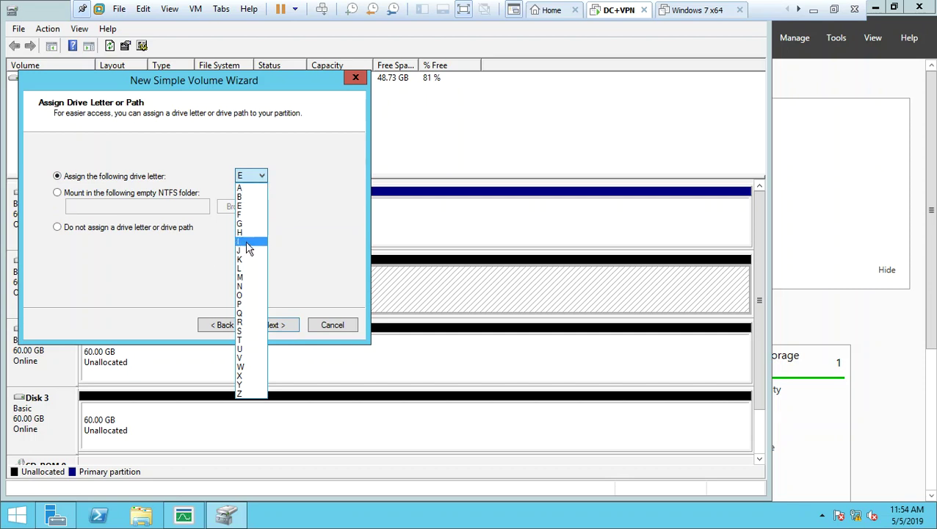
click(257, 213)
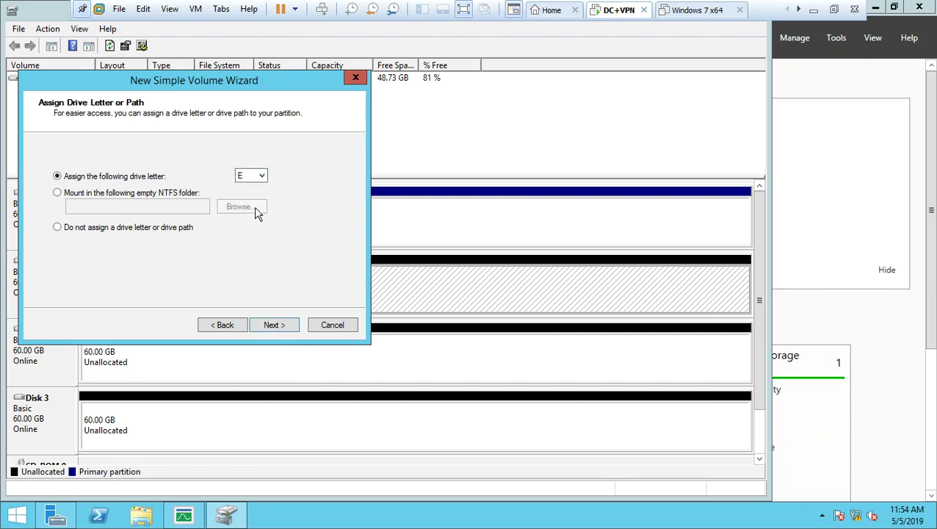
click(274, 326)
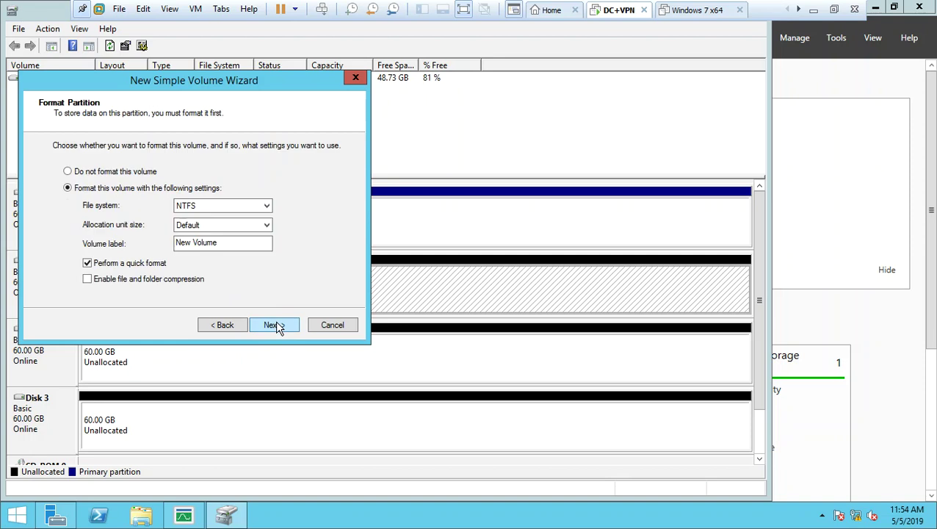
click(225, 209)
click(224, 208)
click(266, 329)
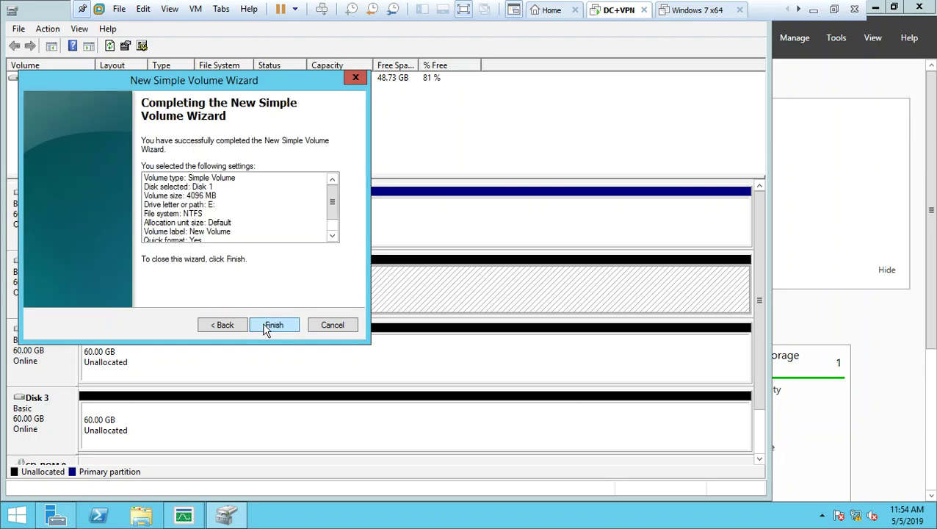
click(266, 328)
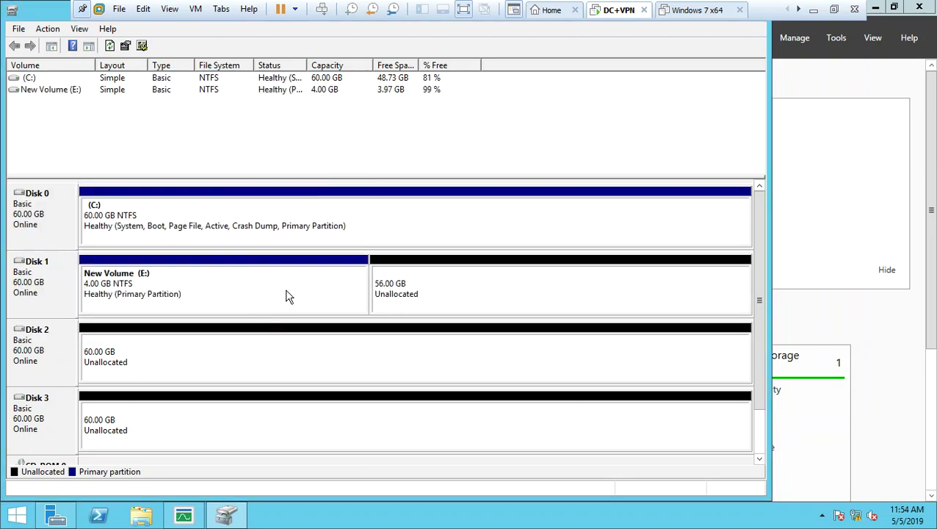
Create a second 4096 MB simple volume in Disk 1's unallocated space, with drive letter F and NTFS.
click(274, 295)
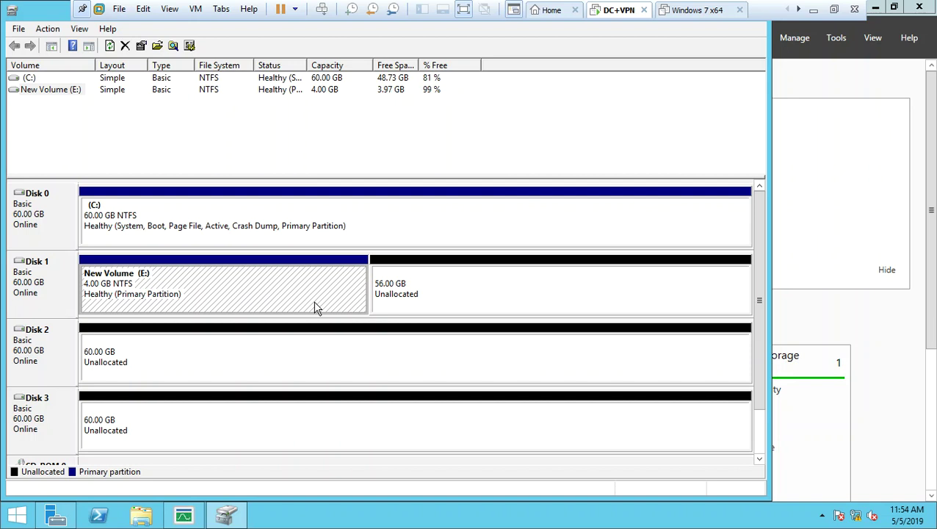
right_click(408, 300)
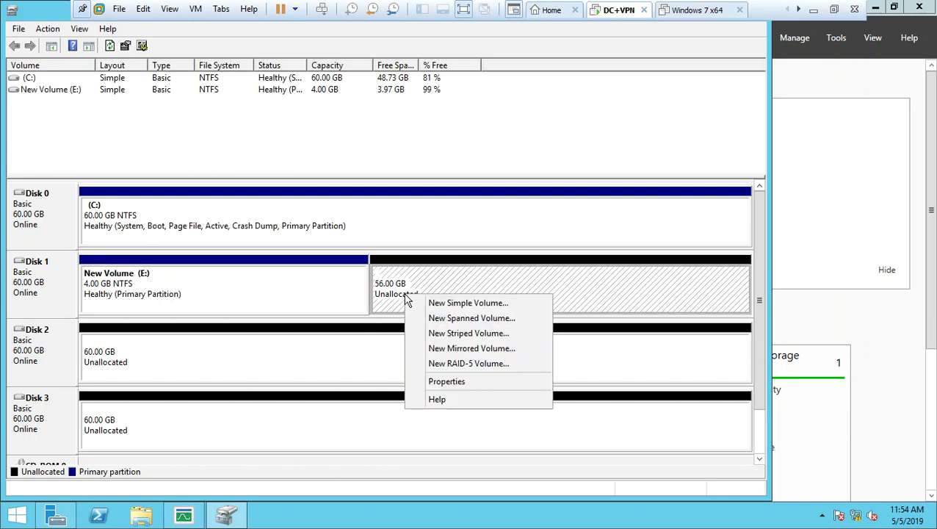
click(421, 303)
key(Return)
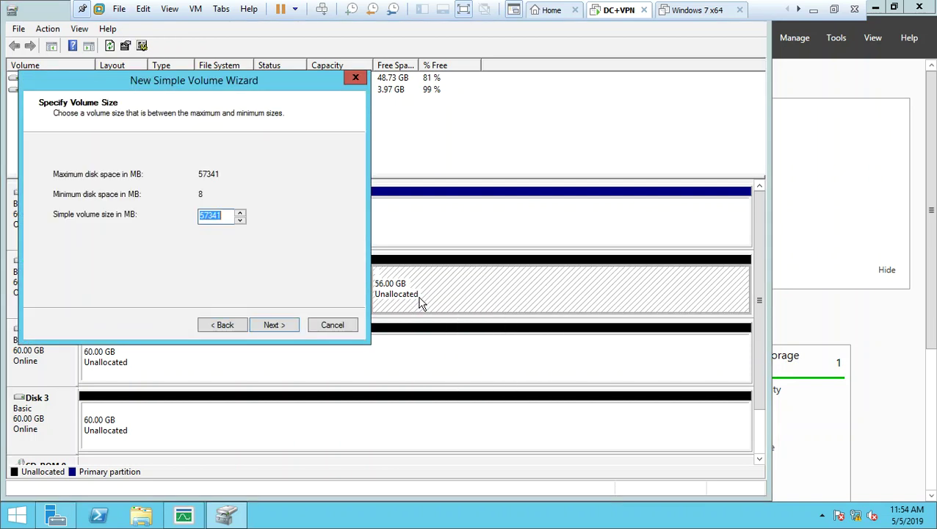
text(4096)
key(Return)
key(Return)
key(Return)
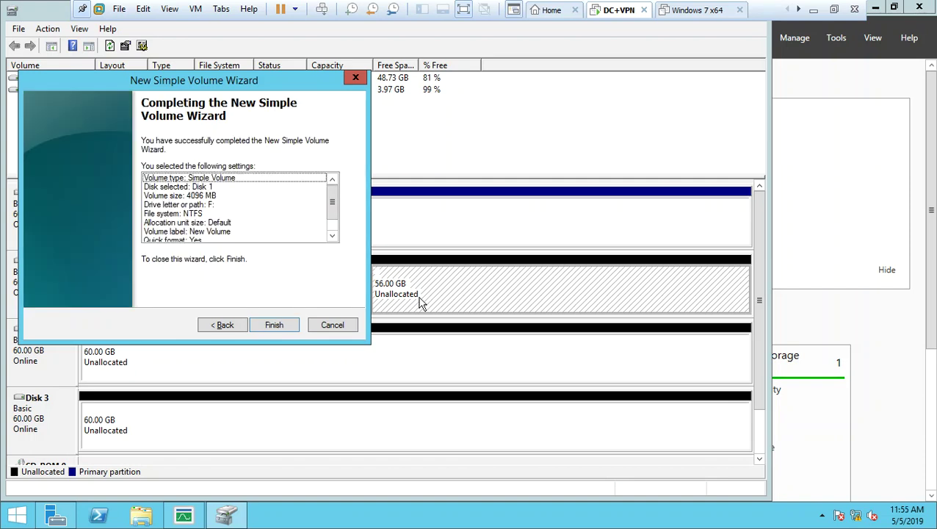
key(Return)
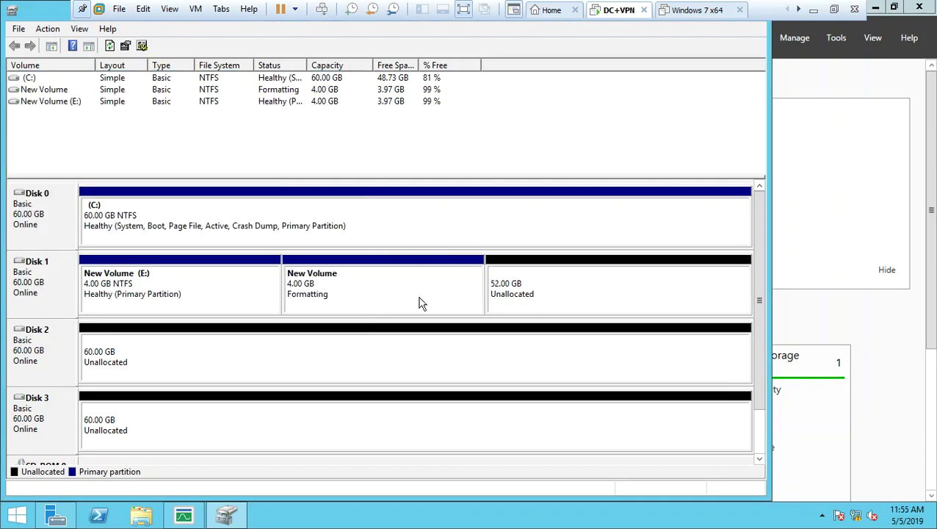
Create a third 4096 MB simple volume in Disk 1's remaining unallocated space, keeping the default drive letter and format settings.
click(534, 292)
right_click(533, 291)
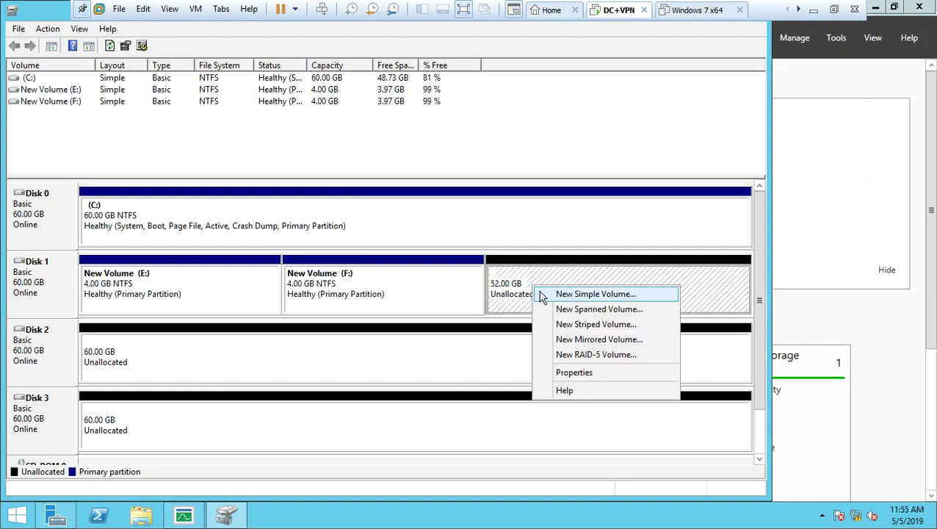
click(542, 295)
key(Return)
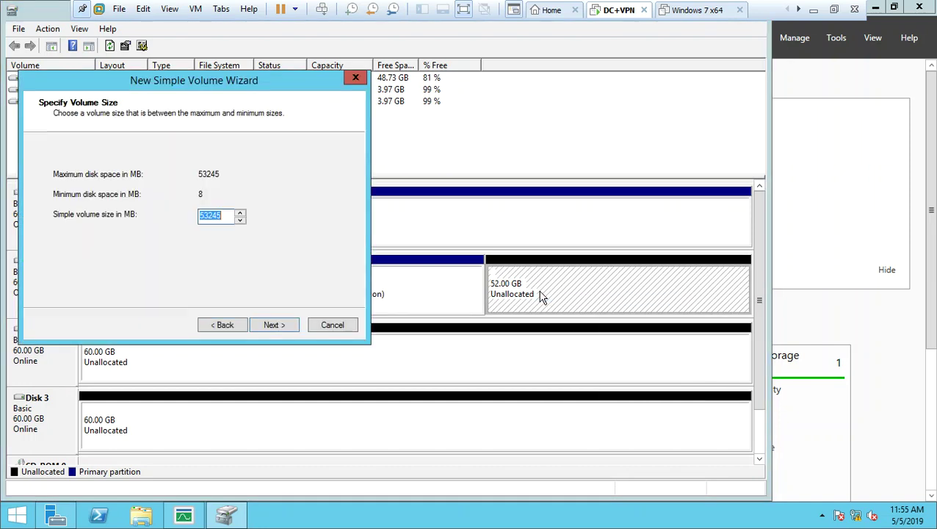
text(4096)
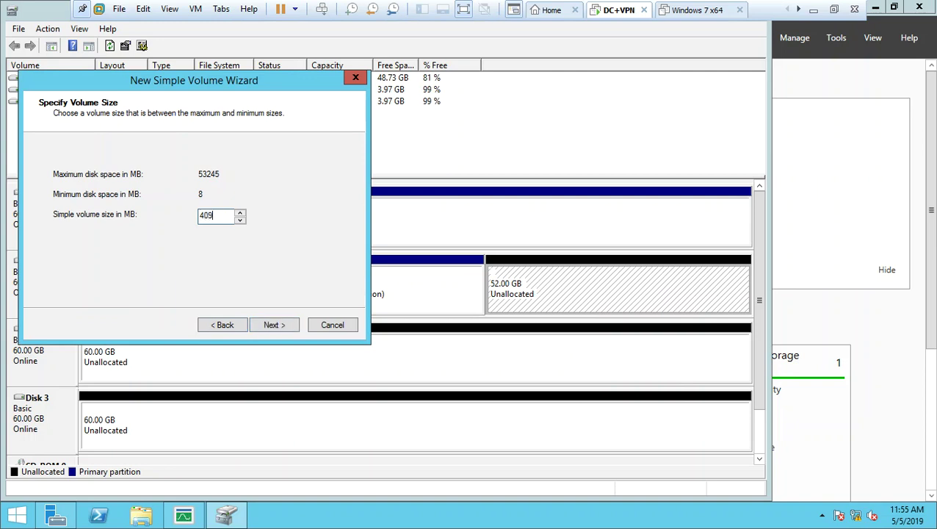
key(Return)
key(Return)
key(Return)
key(Return)
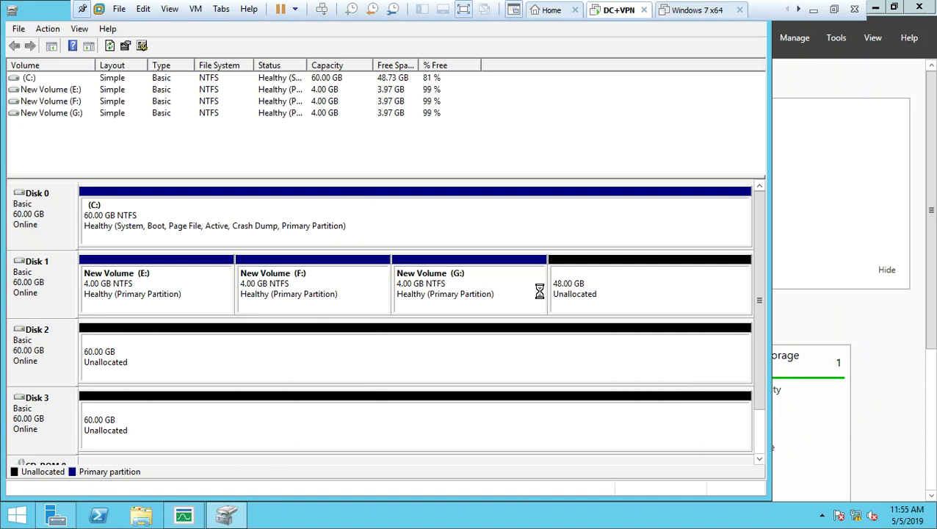
Create a fourth 4096 MB simple volume in the unallocated space after volume G on Disk 1, keeping the default settings.
right_click(570, 299)
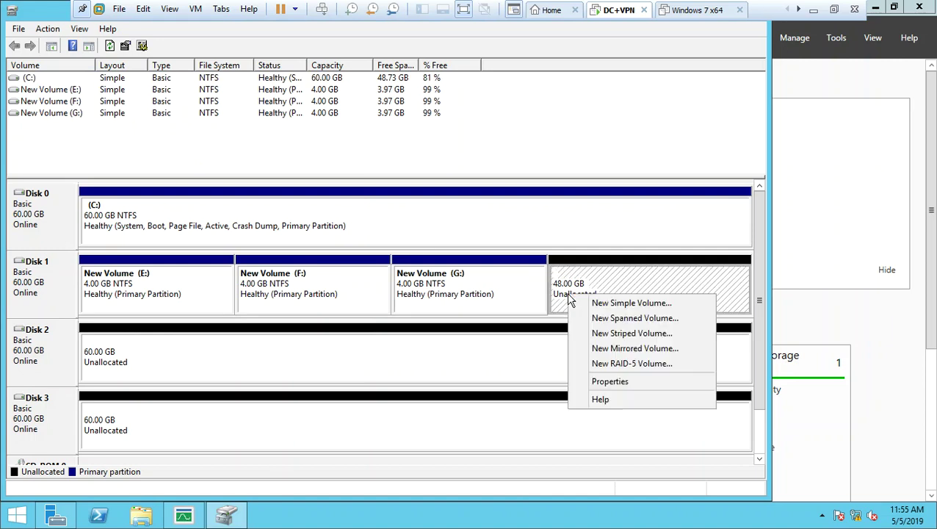
click(579, 305)
key(Return)
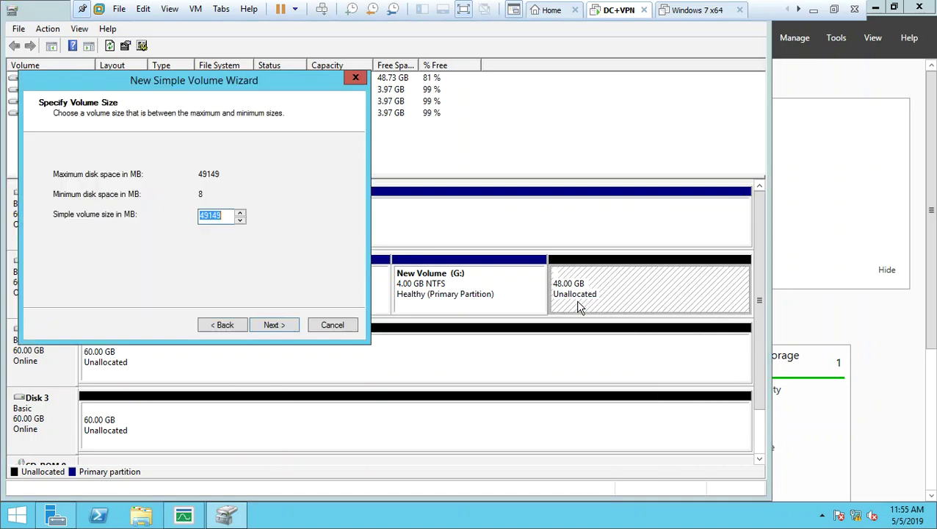
text(4096)
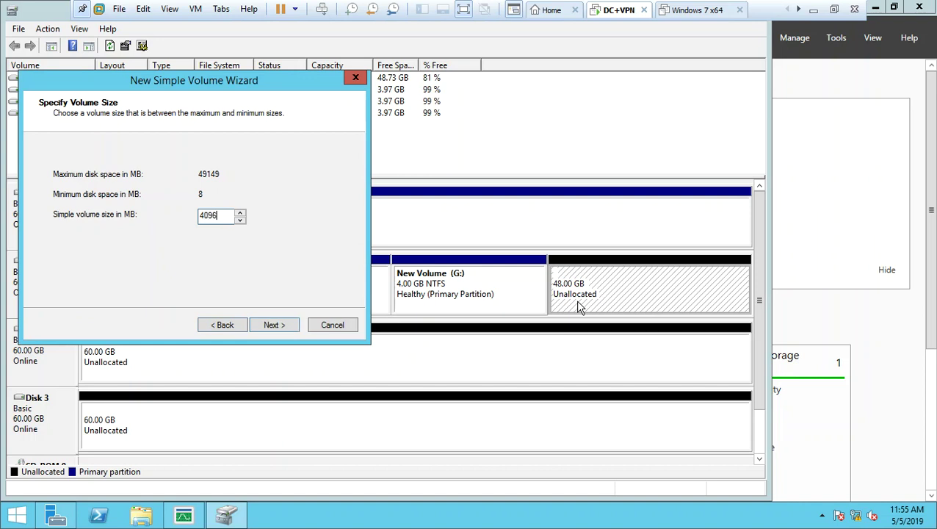
key(Return)
key(Return)
key(Return)
key(Return)
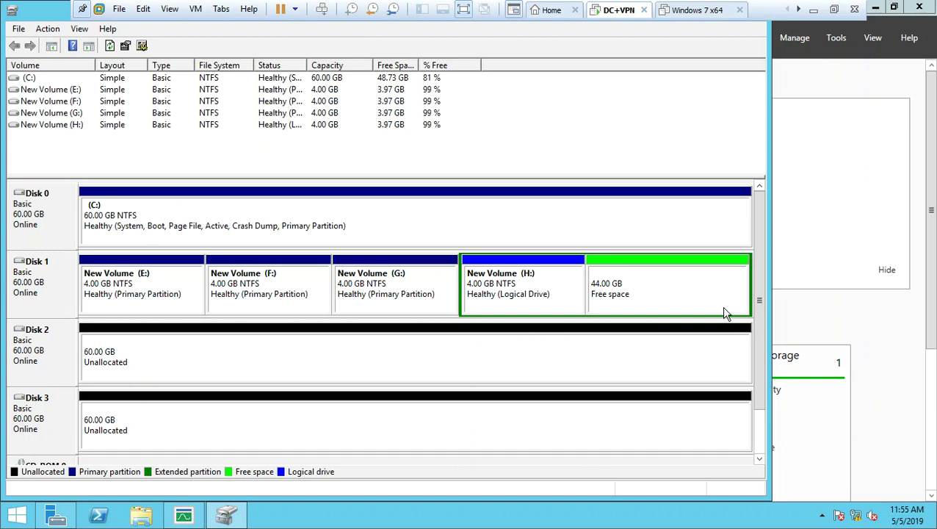
click(542, 292)
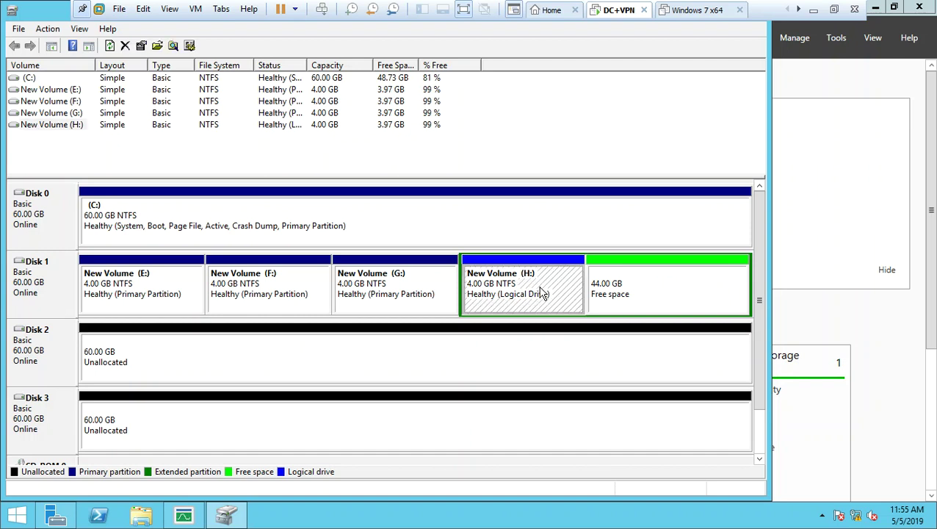
click(639, 272)
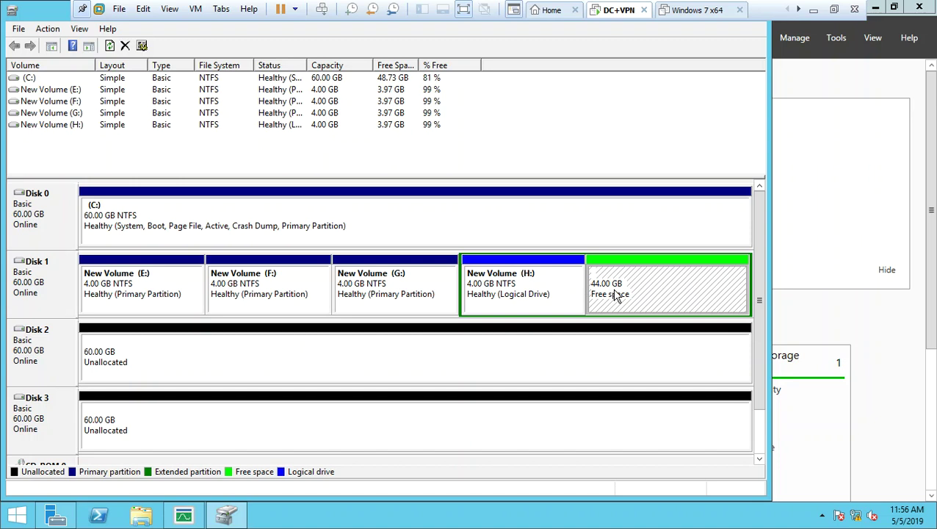
click(515, 287)
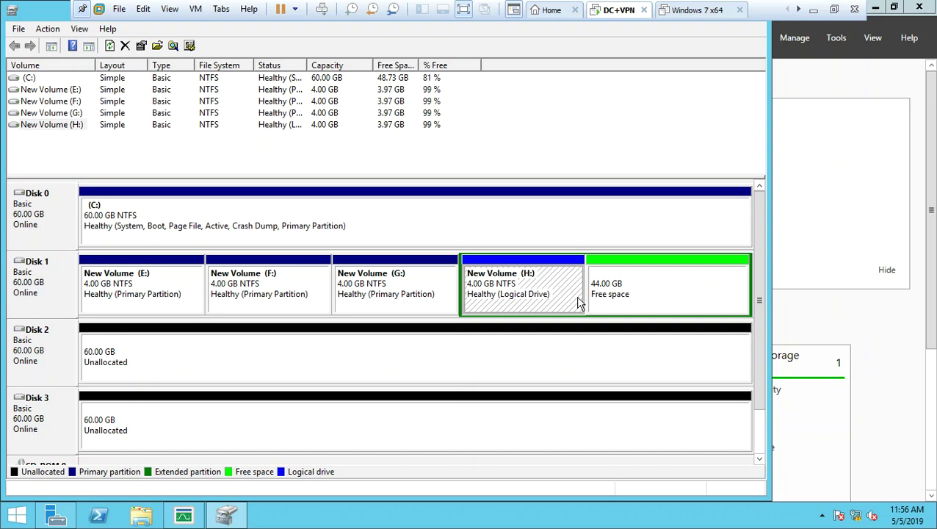
Create a simple volume filling all remaining free space after volume H on Disk 1, keeping the default drive letter and format settings.
click(618, 295)
click(529, 276)
click(624, 294)
right_click(623, 294)
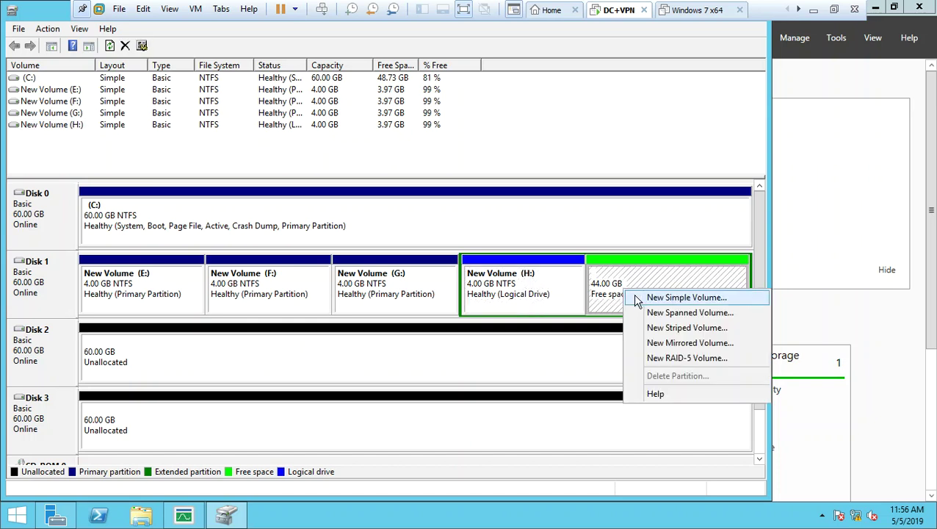
click(638, 300)
key(Return)
key(Return)
key(Return)
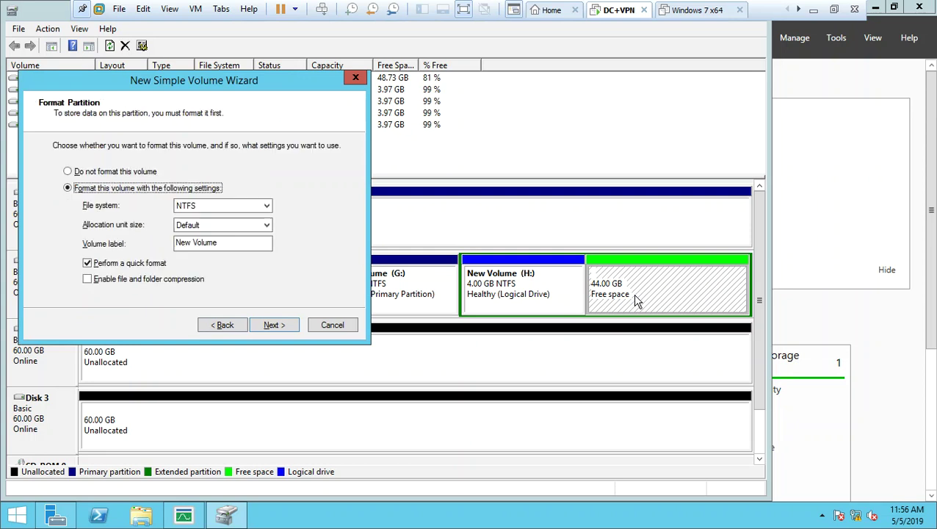
key(Return)
key(Return)
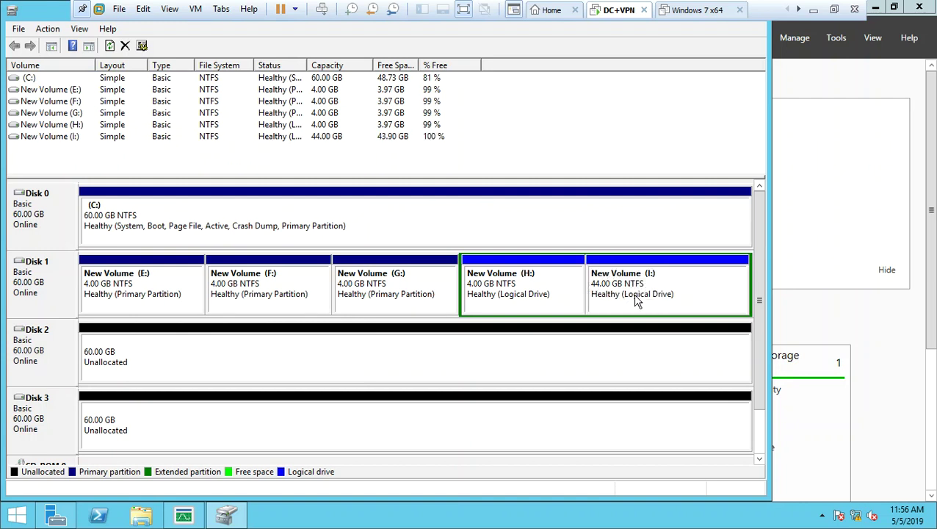
Compare the primary partitions with the logical drives on Disk 1.
click(548, 295)
click(654, 294)
click(179, 293)
click(256, 288)
click(353, 296)
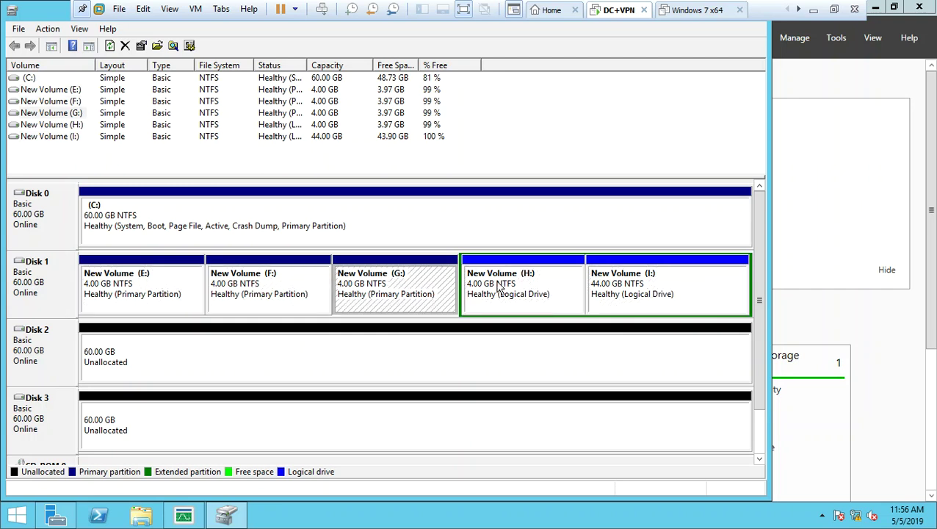
click(499, 287)
click(652, 295)
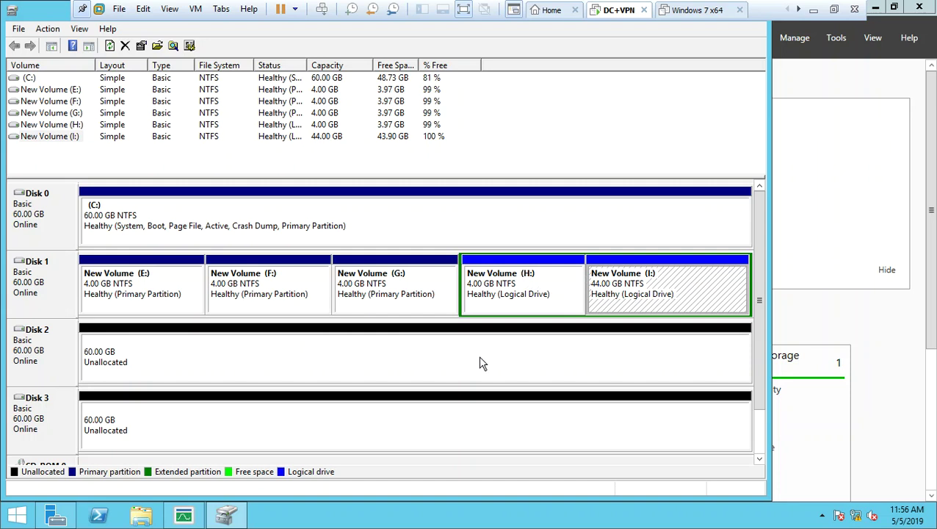
right_click(504, 308)
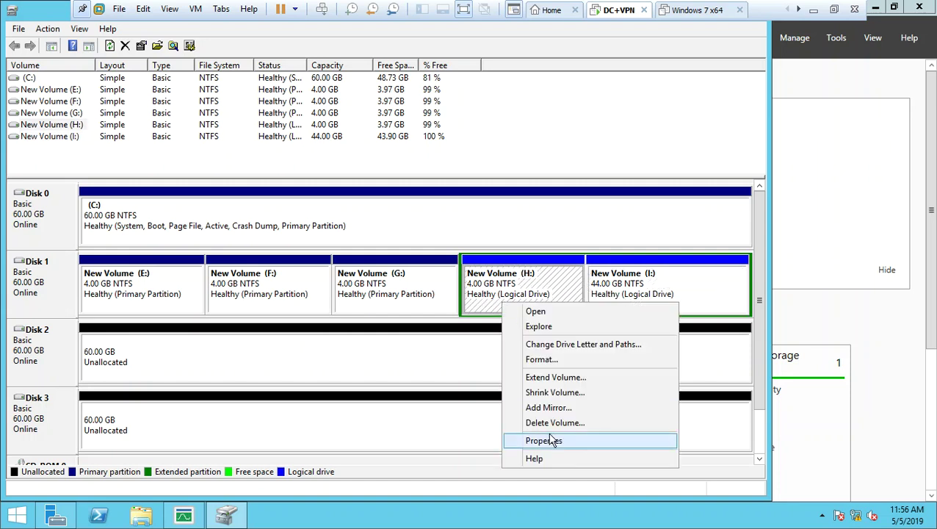
click(548, 407)
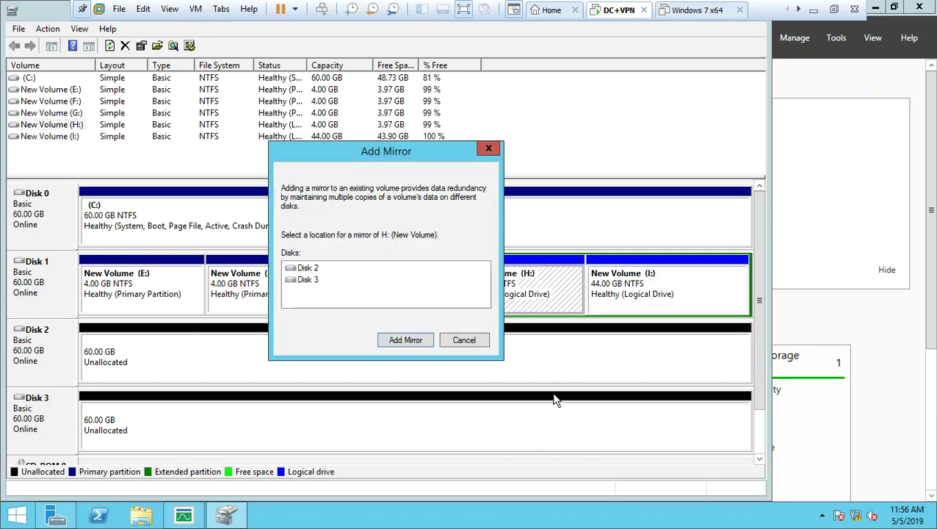
click(479, 344)
Delete logical volumes H and I from Disk 1's extended partition, accepting the loss of their data.
right_click(566, 296)
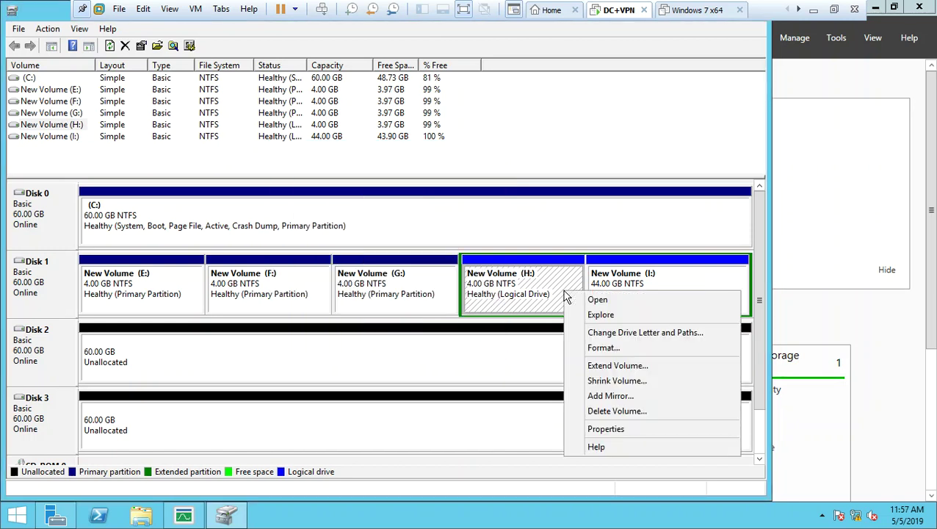
click(620, 410)
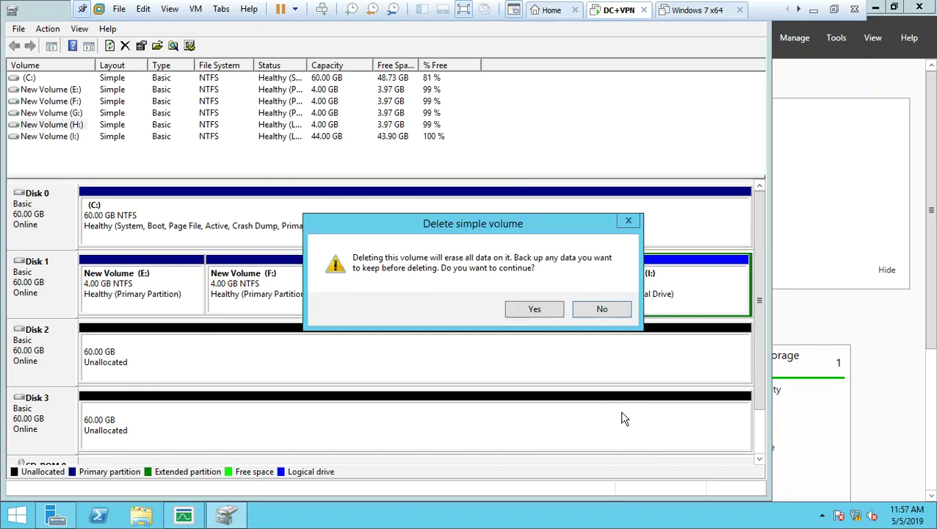
click(516, 312)
right_click(617, 299)
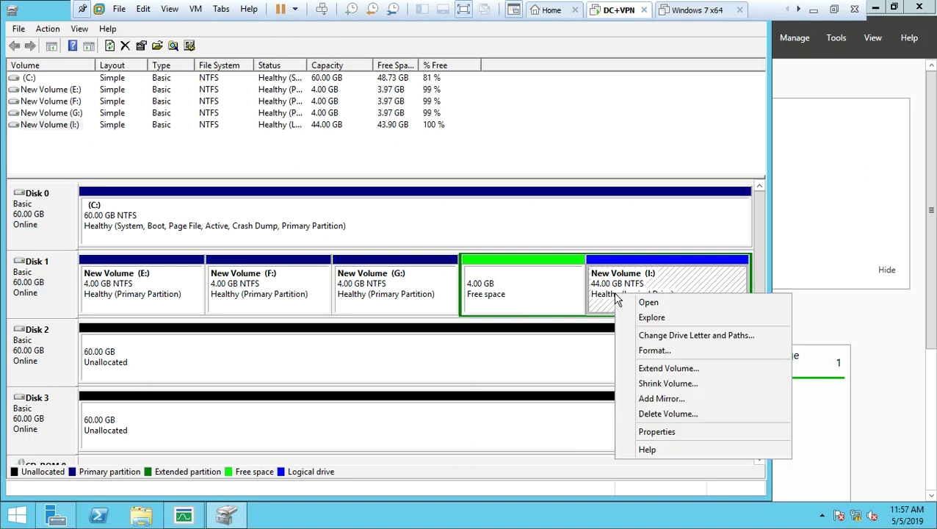
click(633, 414)
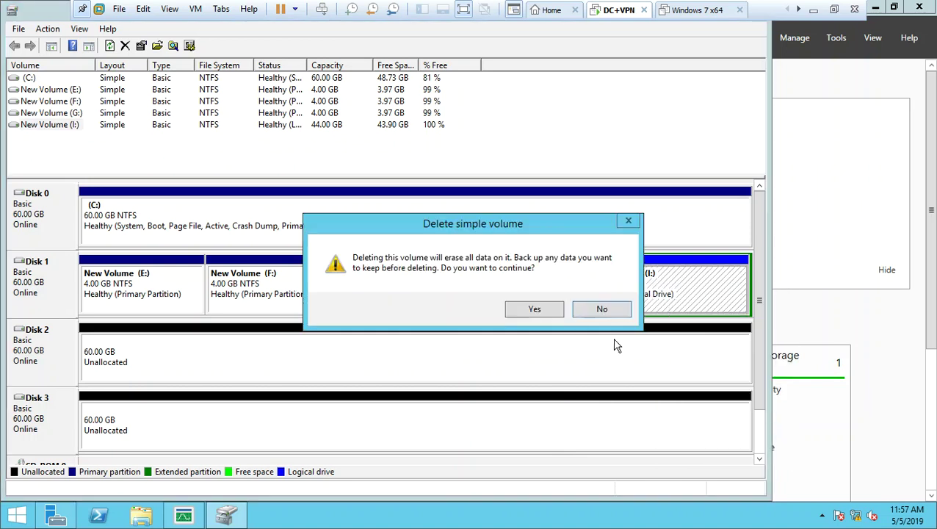
click(547, 309)
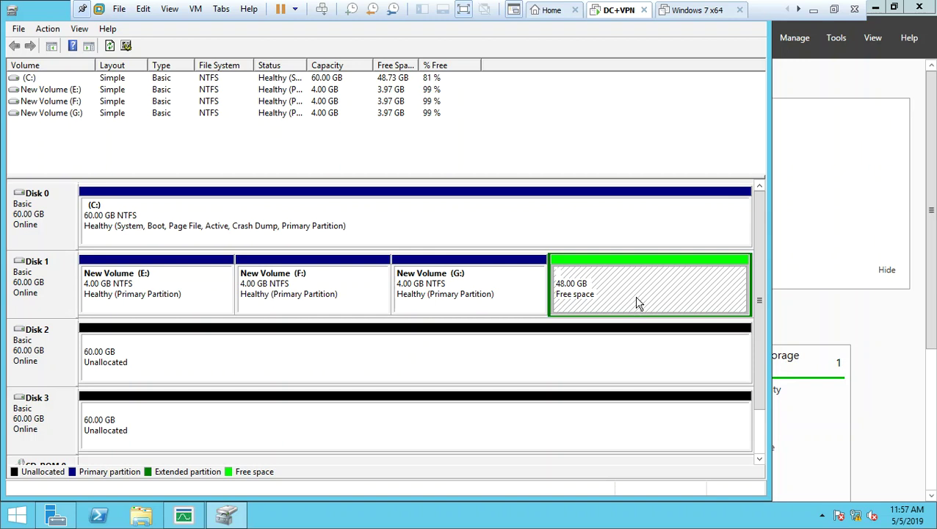
Examine the system volume on Disk 0 and the primary partitions and extended free space on Disk 1.
click(233, 223)
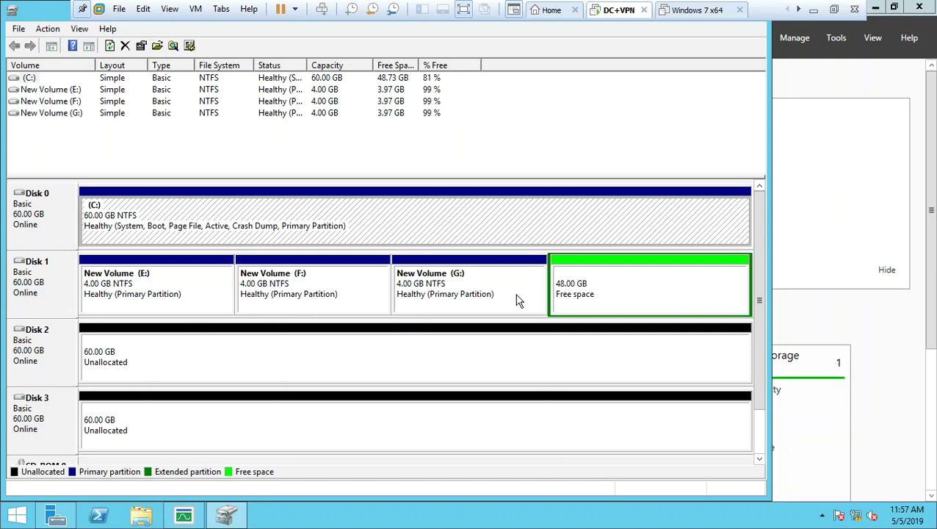
click(586, 301)
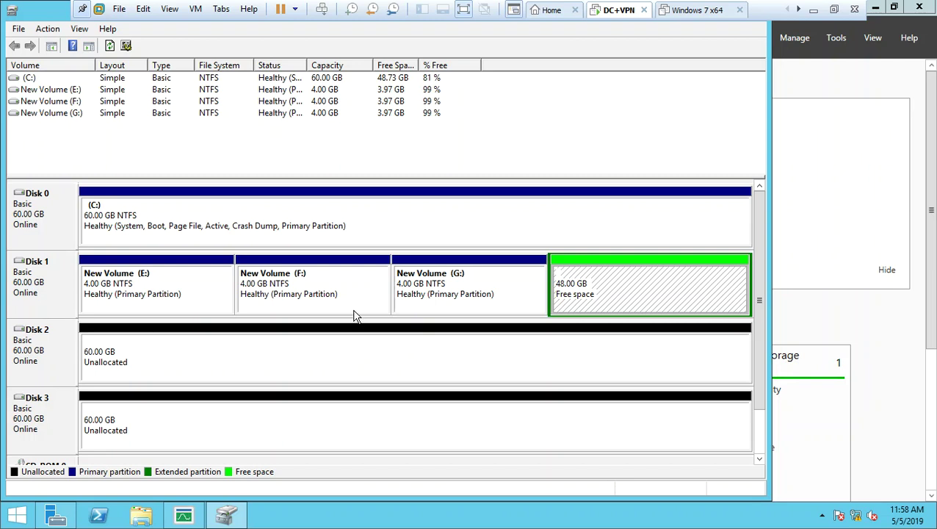
click(171, 287)
click(309, 291)
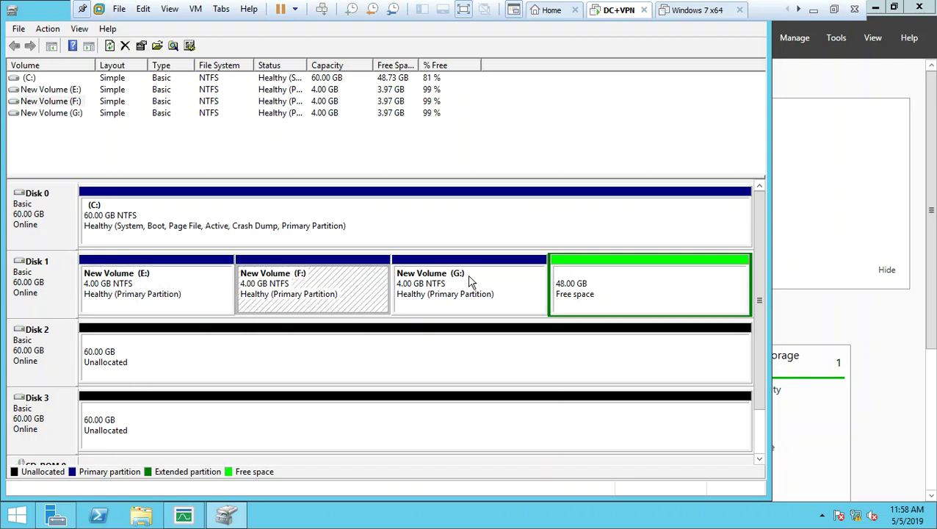
click(473, 280)
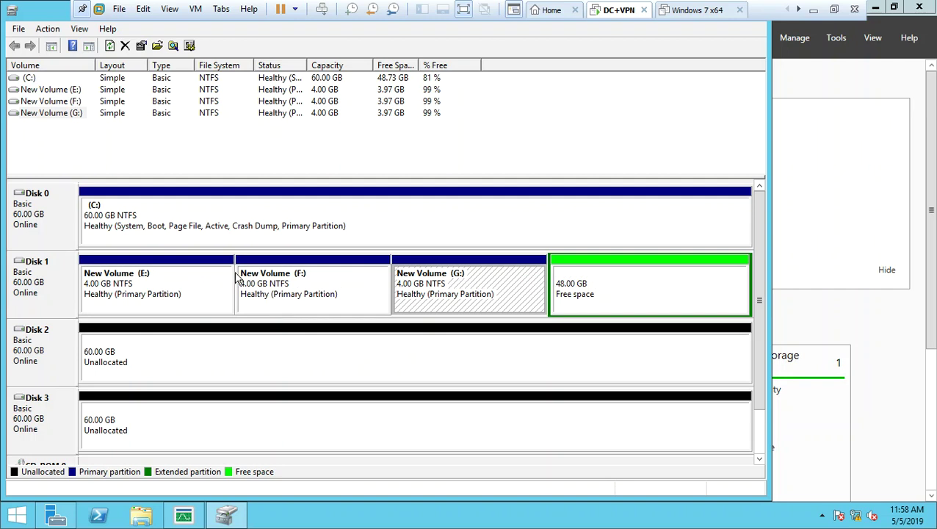
click(154, 293)
click(293, 285)
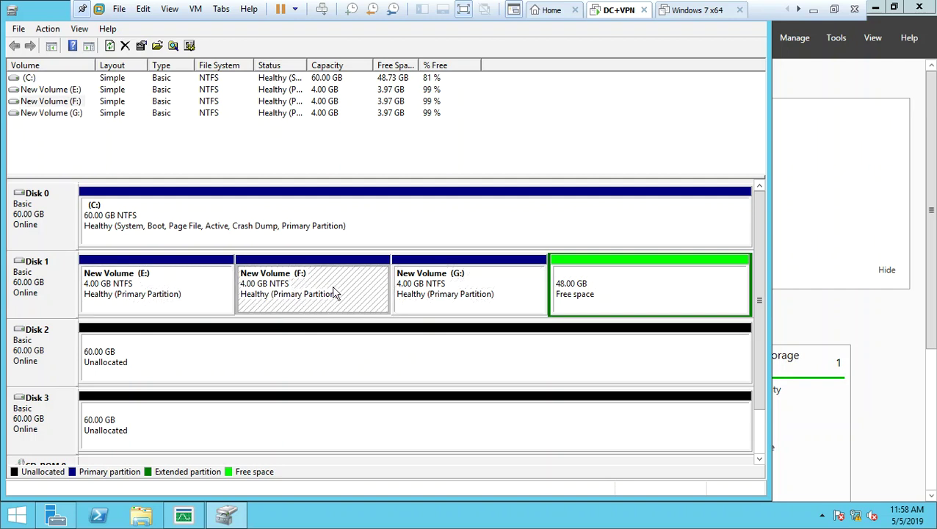
click(463, 300)
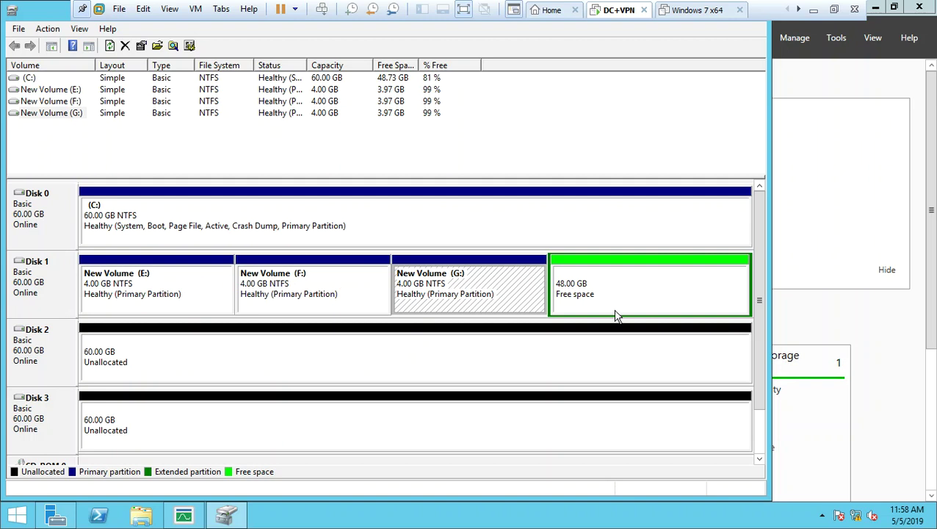
Delete the empty extended partition on Disk 1.
right_click(602, 291)
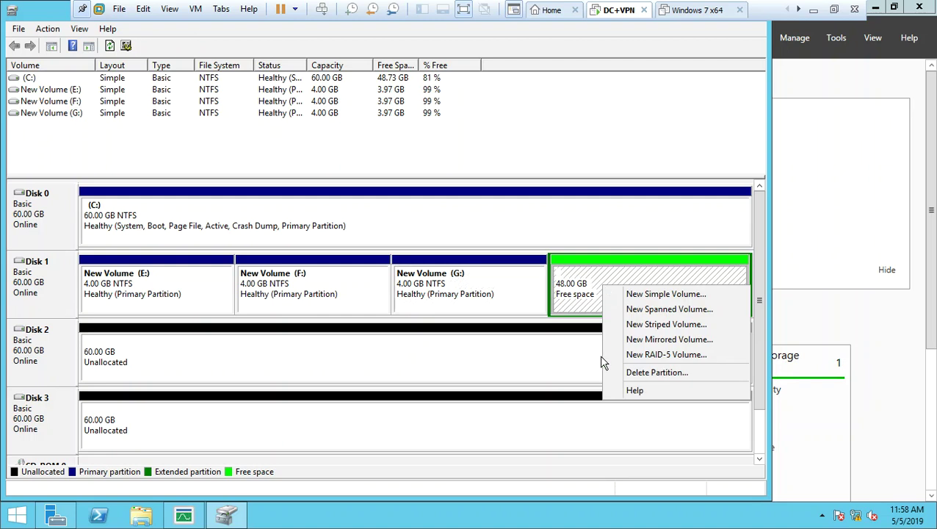
click(630, 376)
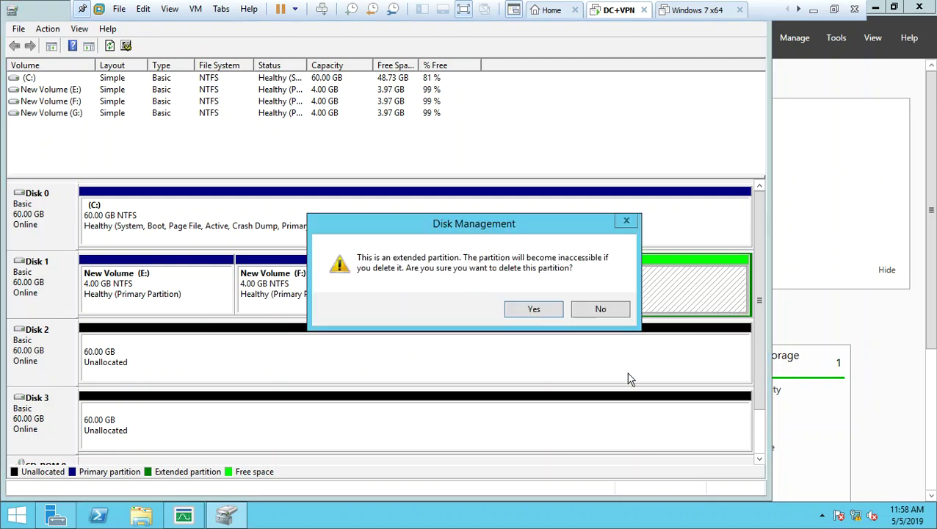
click(532, 307)
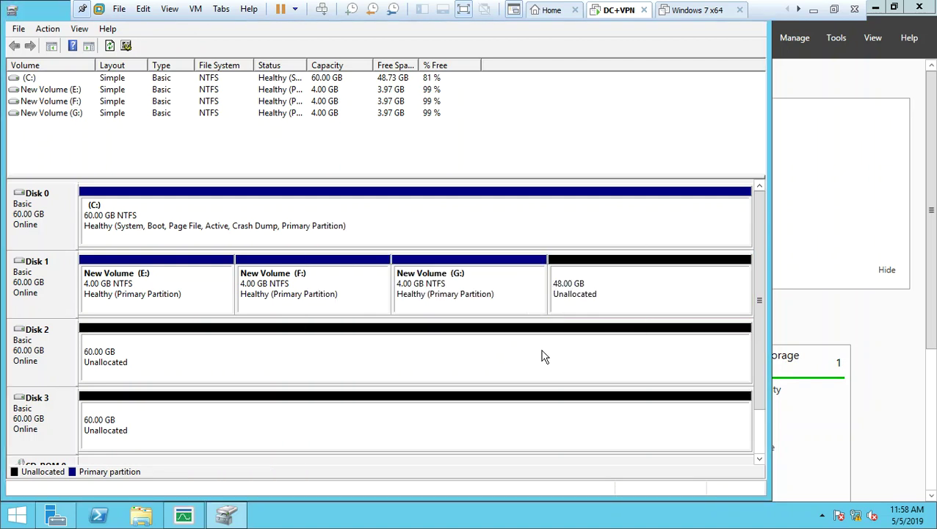
click(624, 282)
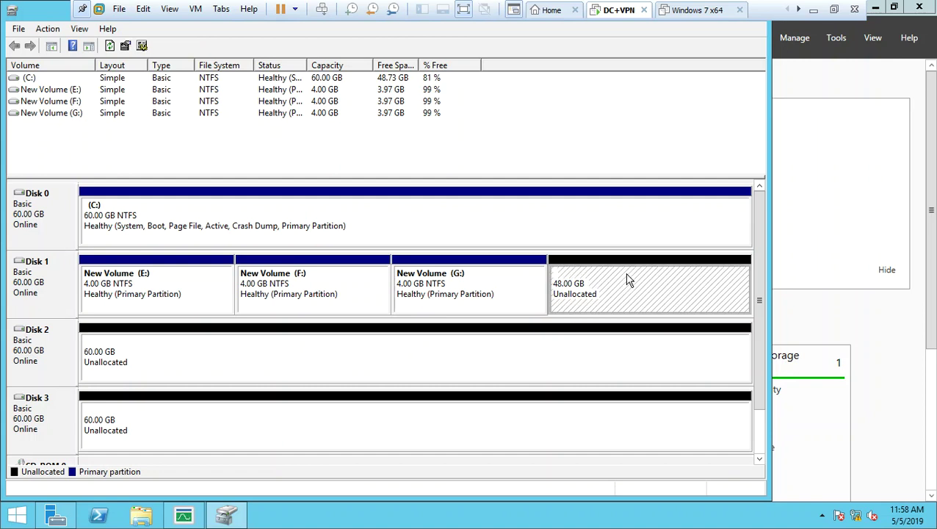
Delete primary volumes G and F from Disk 1.
right_click(453, 288)
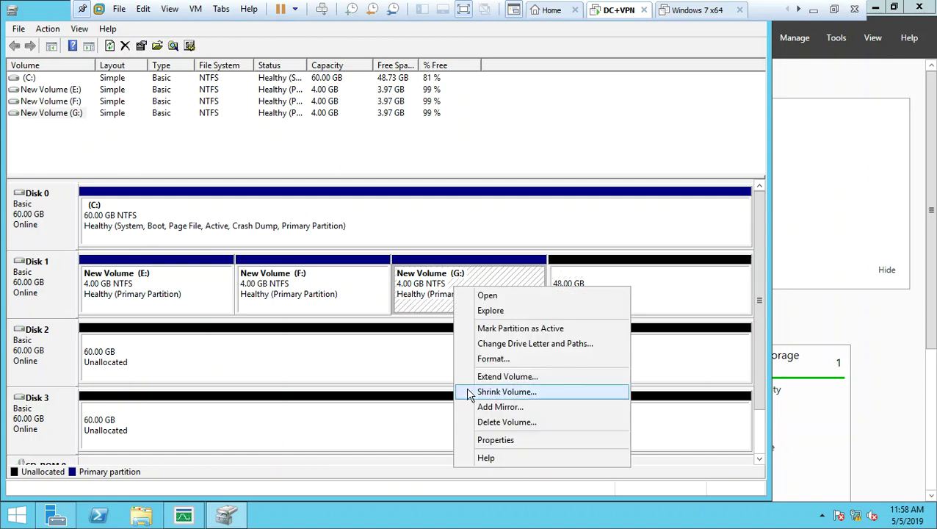
click(477, 422)
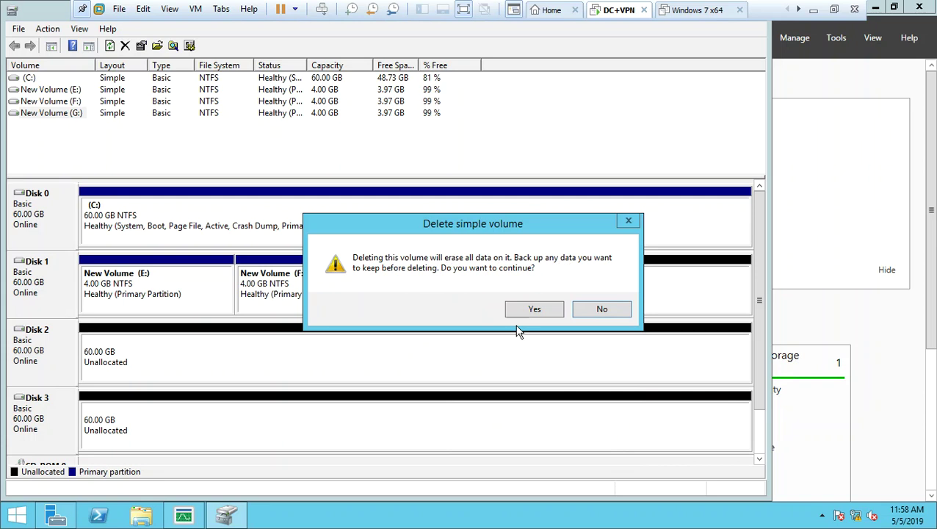
click(531, 309)
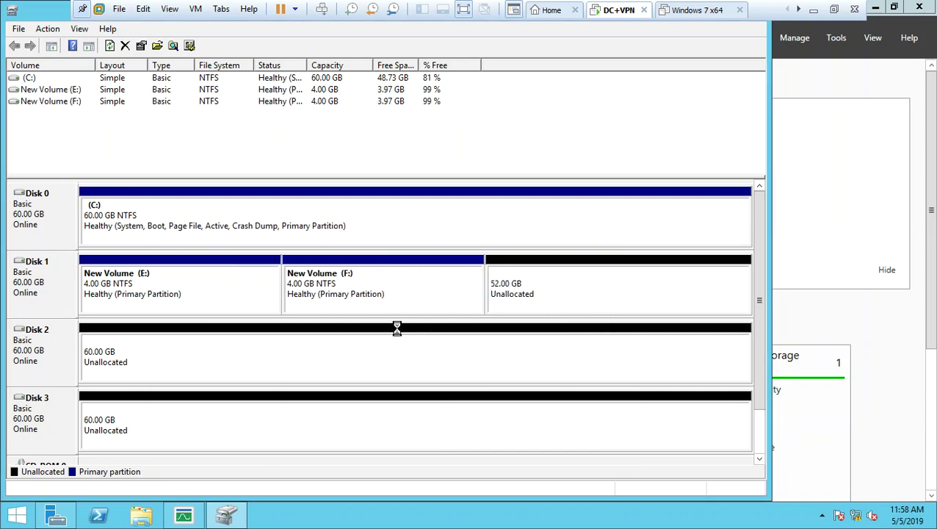
right_click(358, 296)
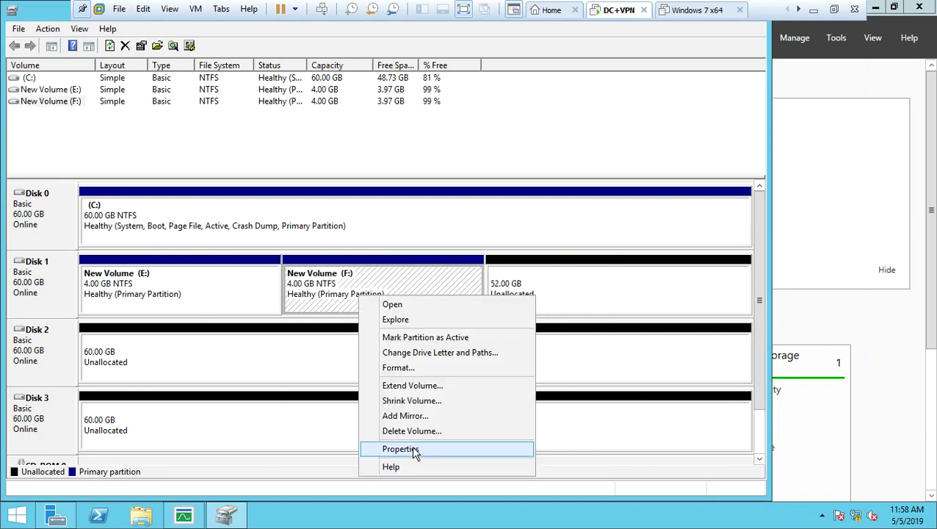
click(424, 431)
click(534, 309)
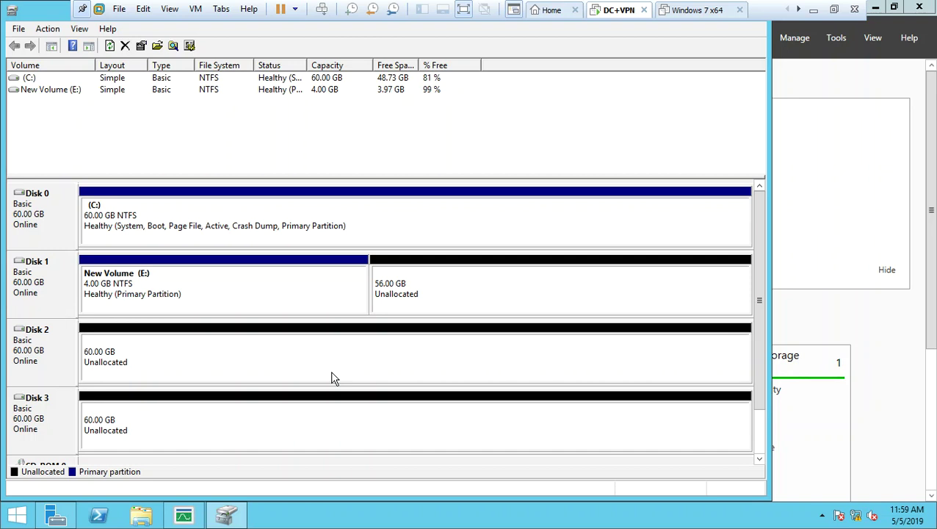
Delete the remaining primary volume E from Disk 1.
click(254, 294)
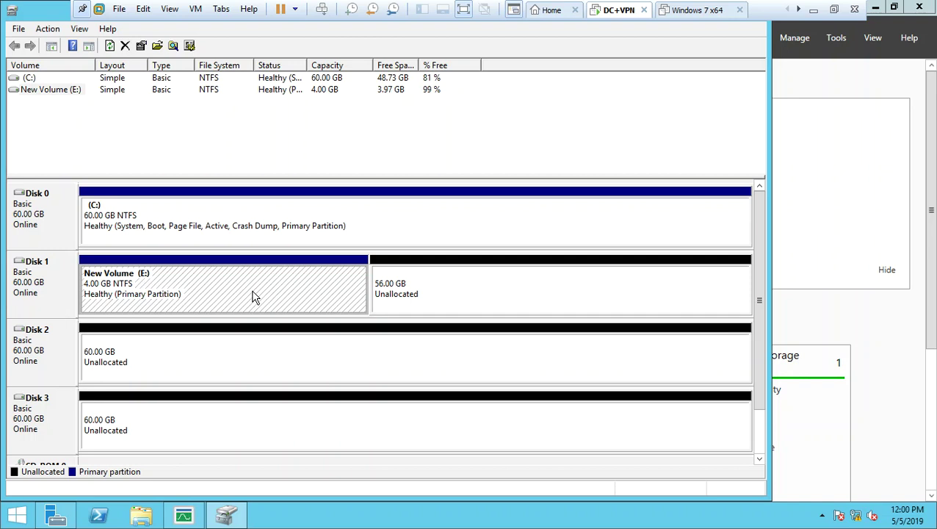
right_click(254, 292)
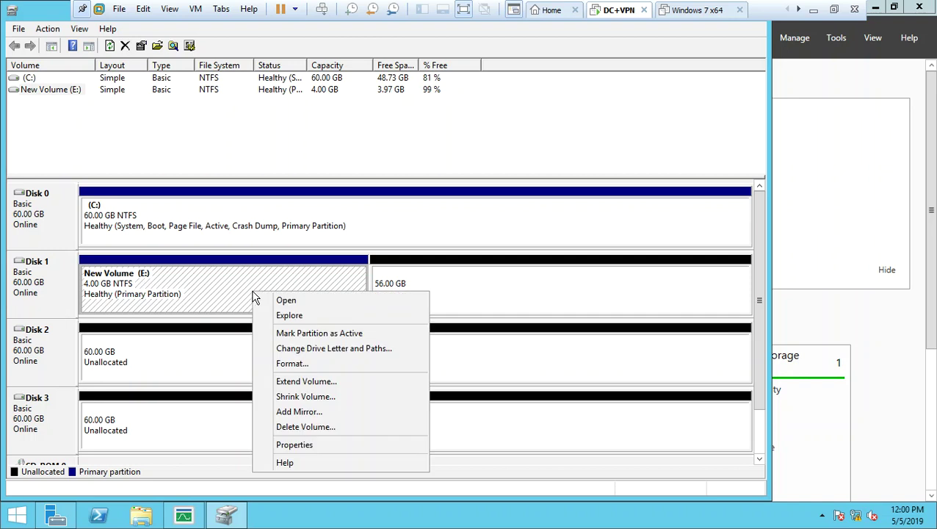
click(284, 429)
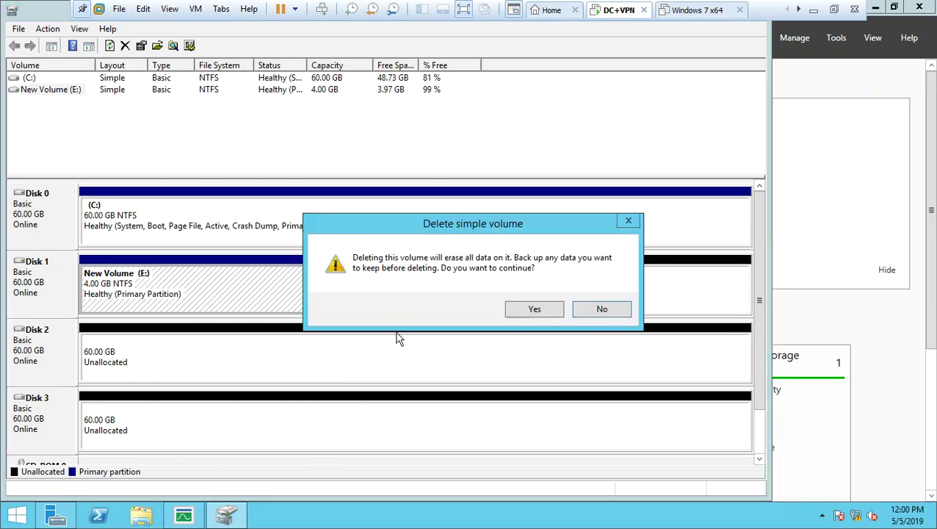
click(516, 310)
Convert Disk 1, Disk 2 and Disk 3 from basic to dynamic disks.
click(159, 280)
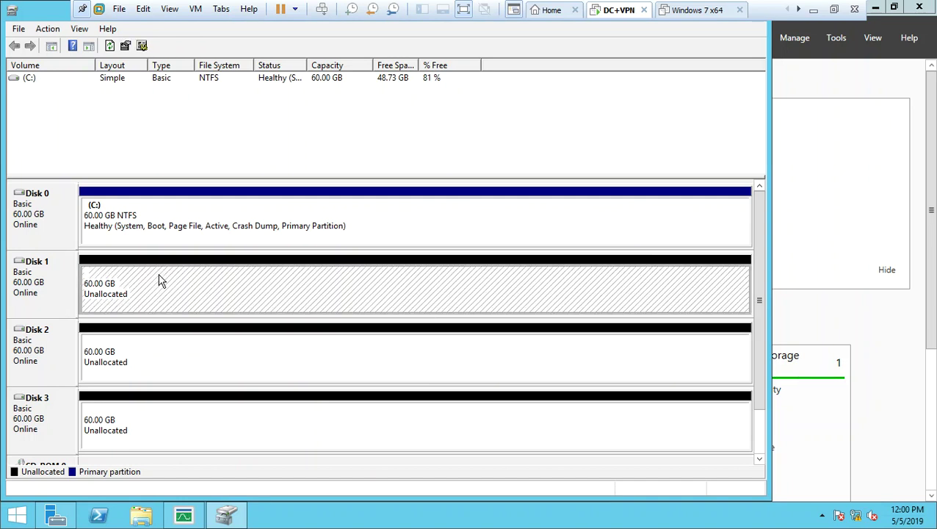
click(107, 352)
click(122, 432)
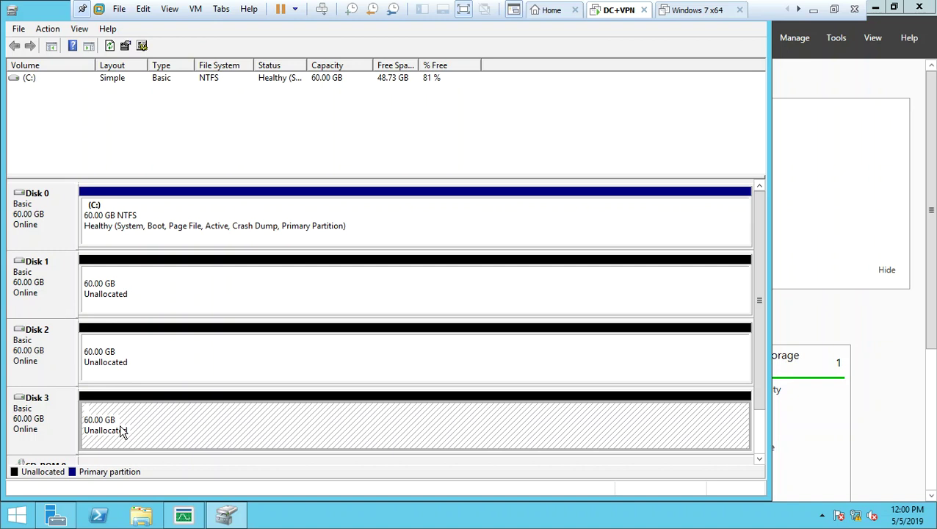
right_click(63, 283)
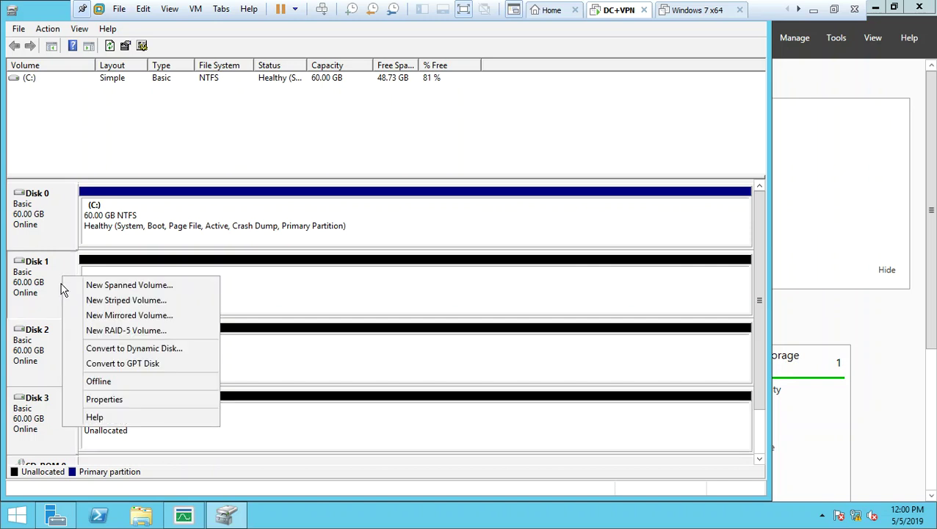
click(123, 353)
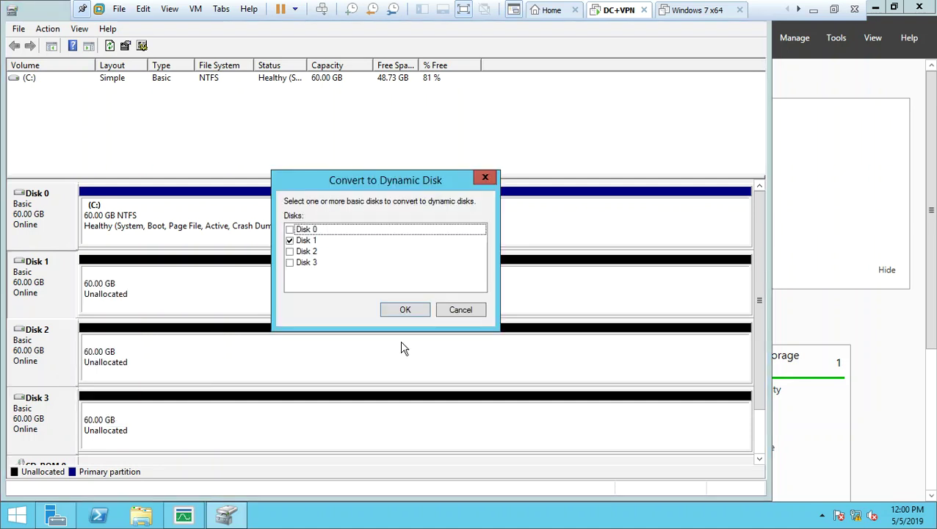
click(289, 251)
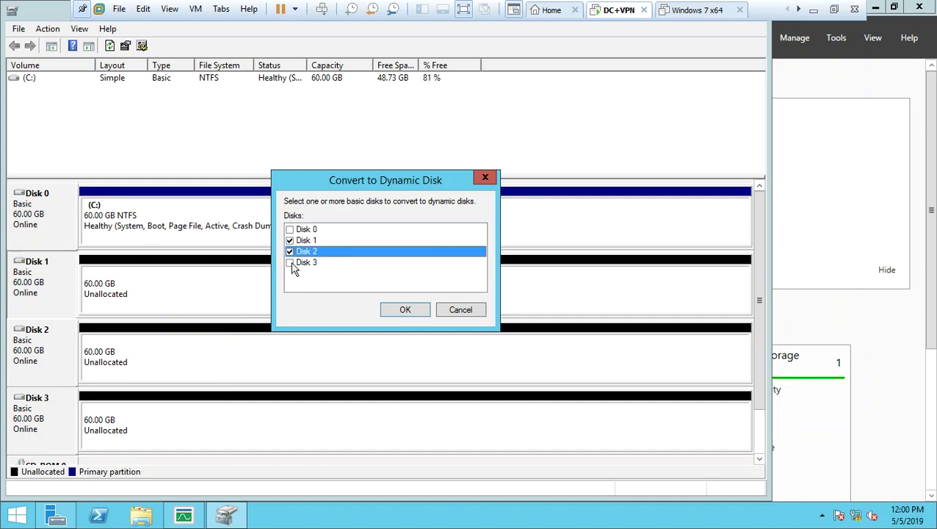
click(289, 262)
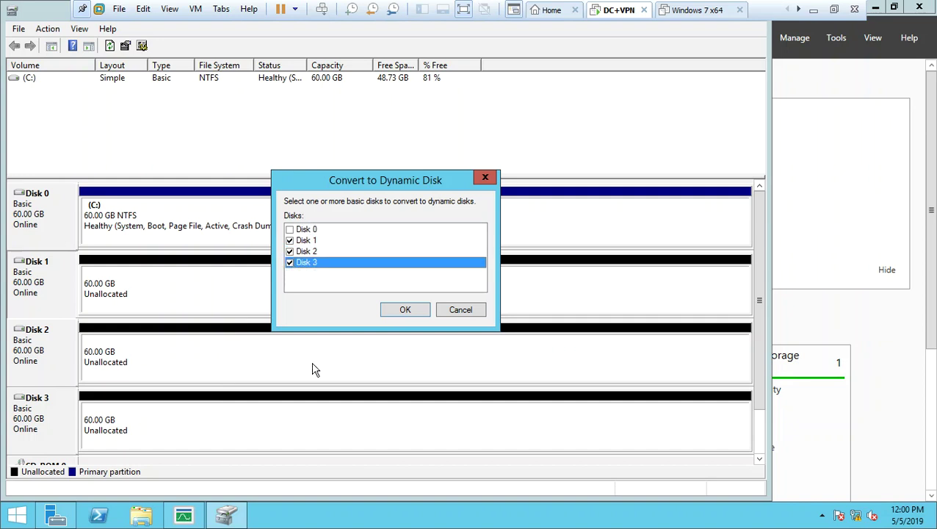
click(404, 309)
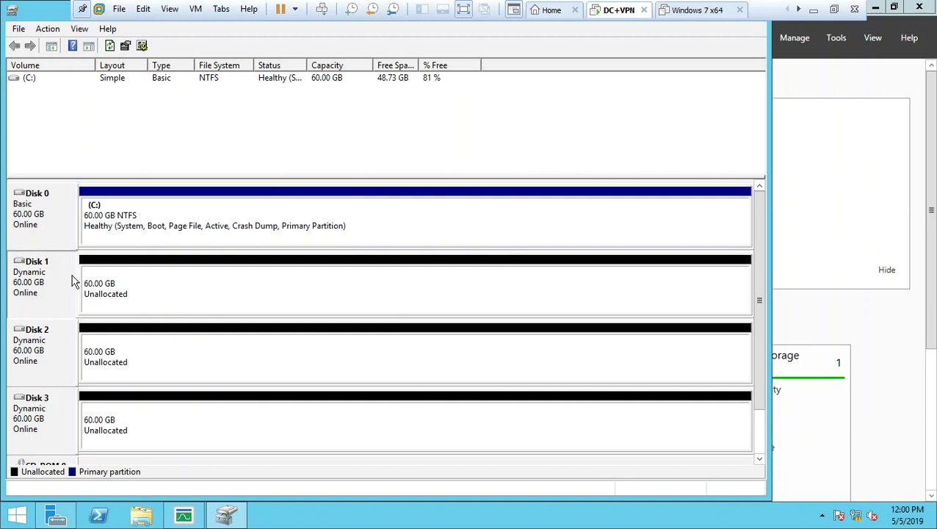
Create a 4096 MB simple volume on Disk 1 with drive letter E, quick-formatted as NTFS and labelled New Volume.
click(94, 286)
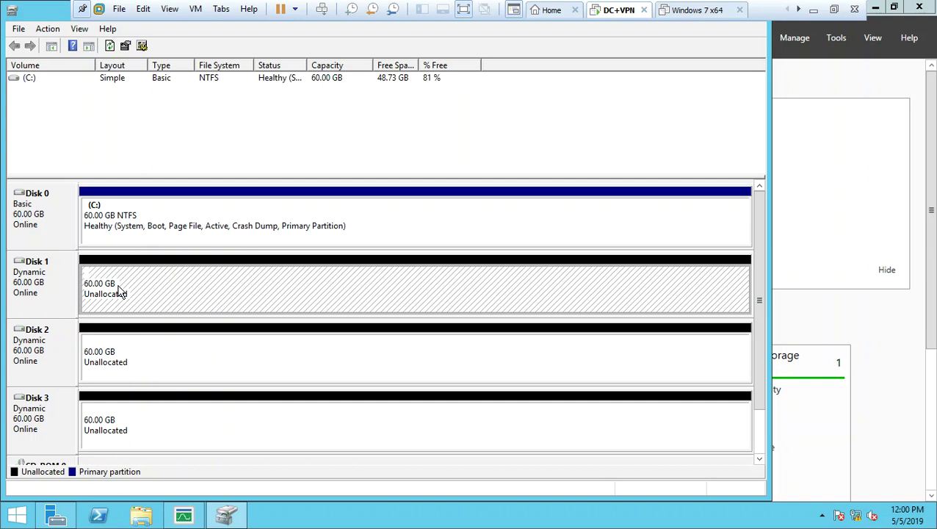
right_click(119, 291)
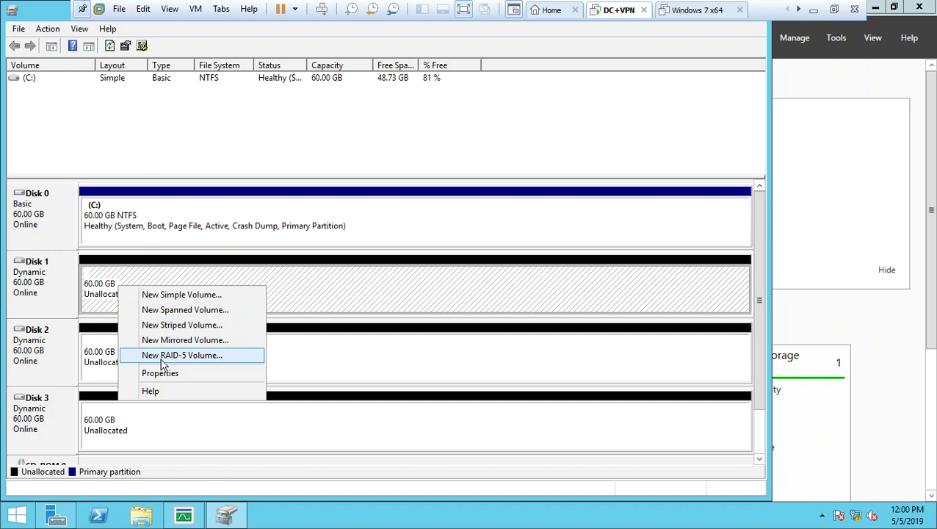
click(201, 295)
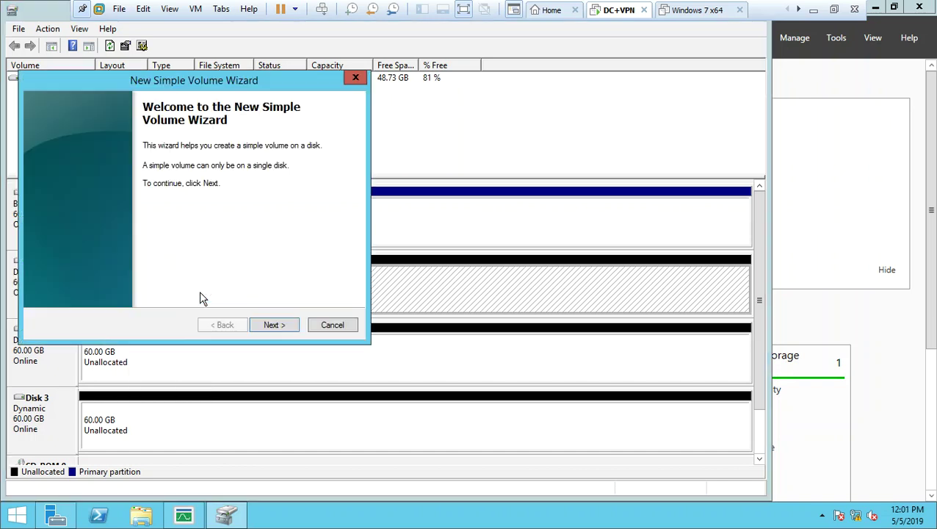
click(263, 327)
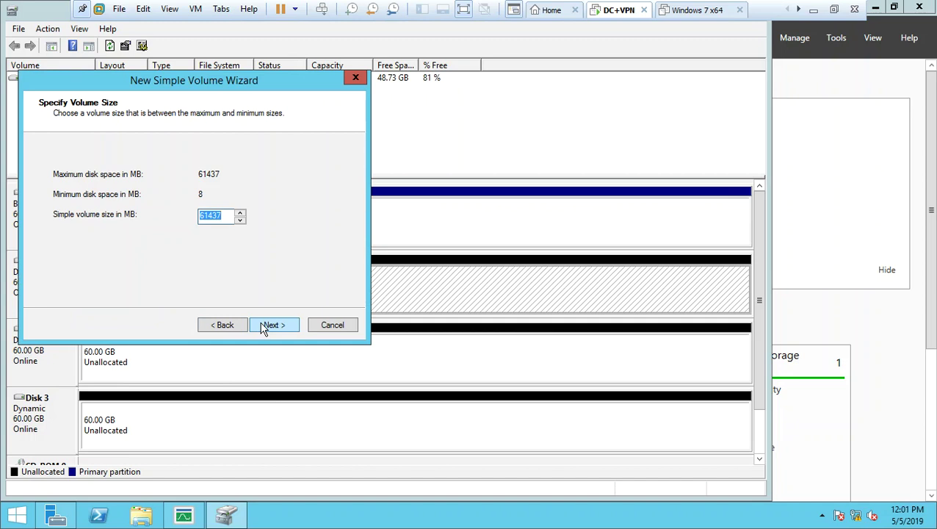
text(4096)
click(264, 327)
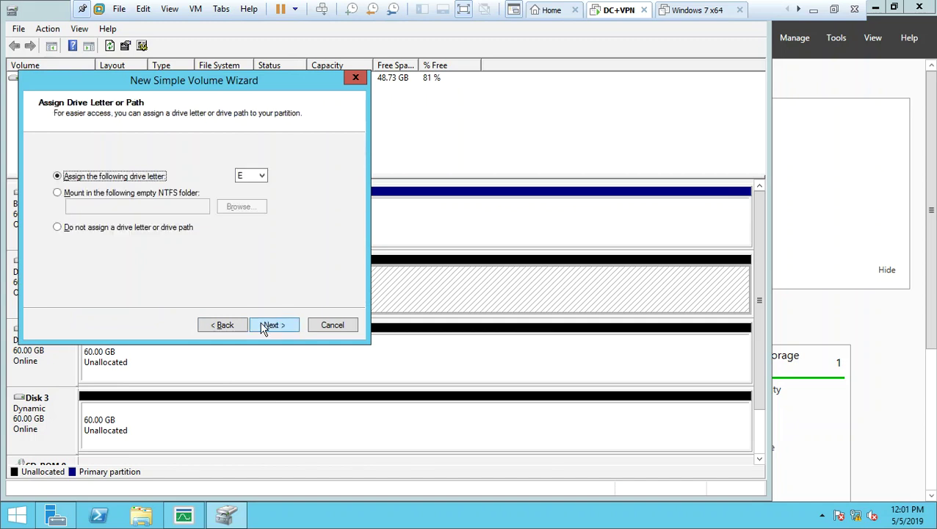
click(264, 327)
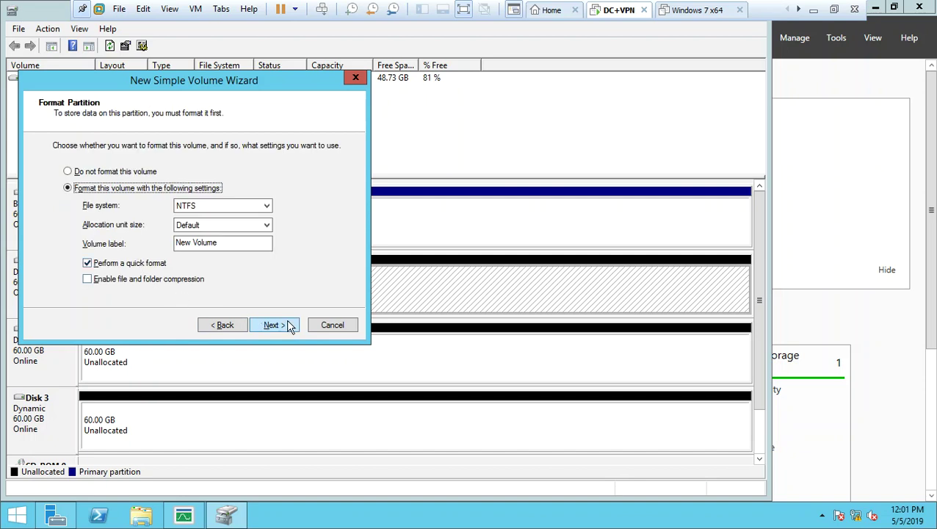
click(290, 324)
click(290, 324)
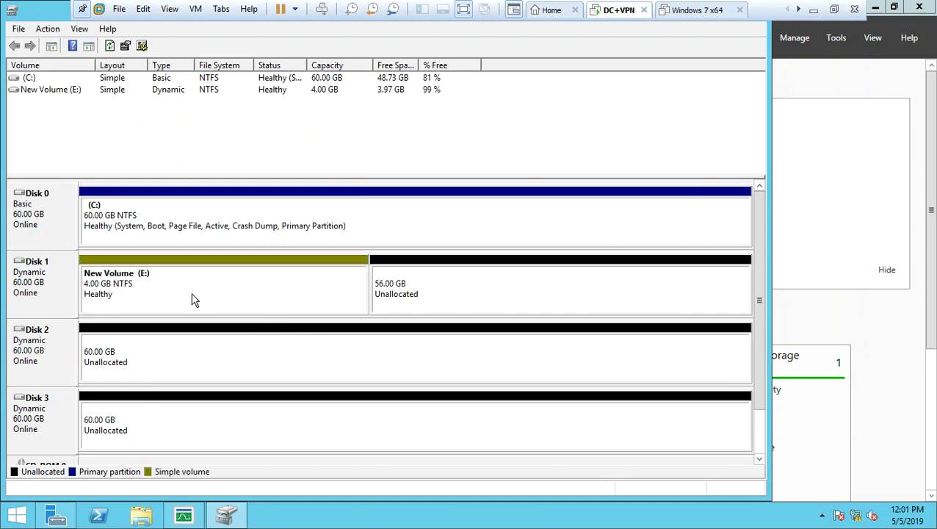
Extend volume E by 4096 MB using unallocated space on Disk 1.
click(228, 303)
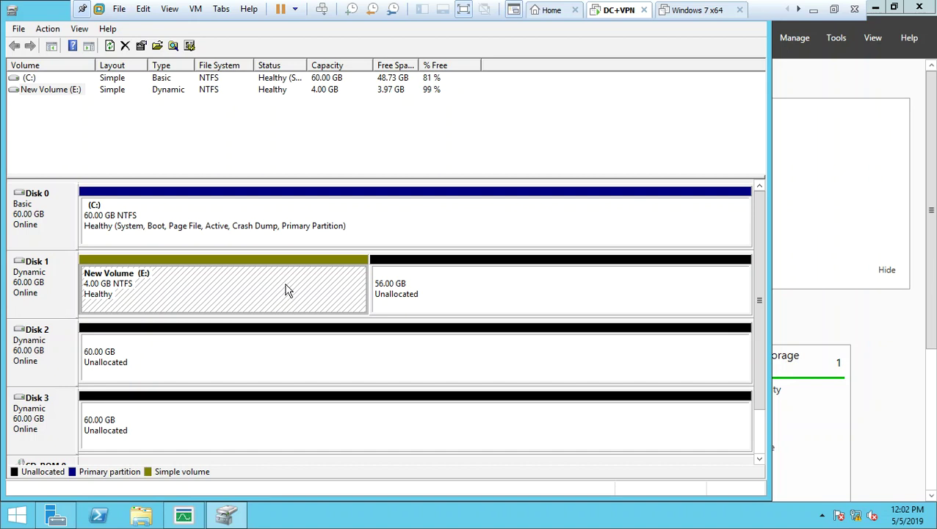
right_click(286, 290)
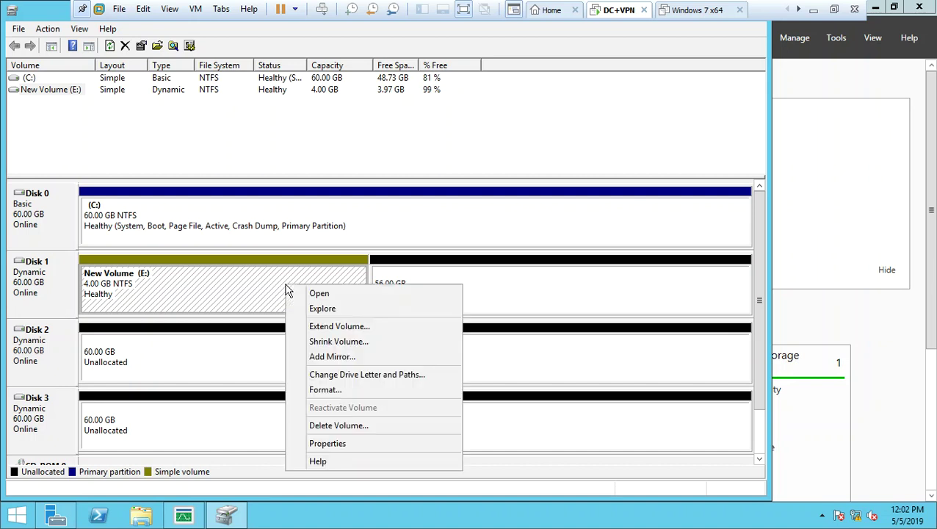
click(321, 329)
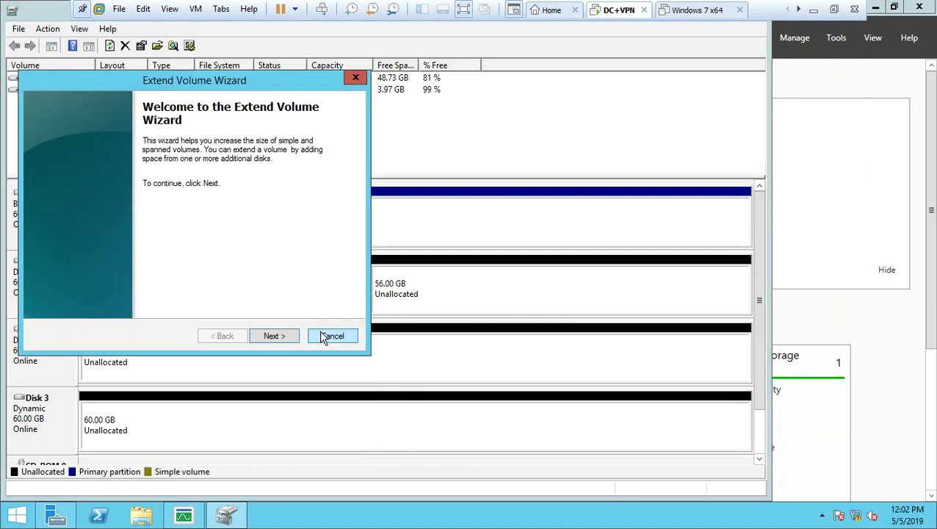
click(284, 338)
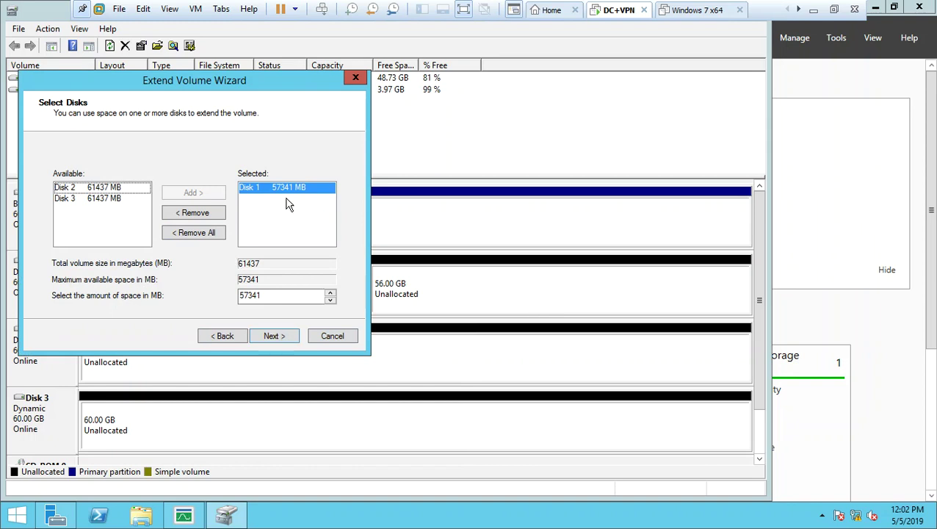
double_click(268, 295)
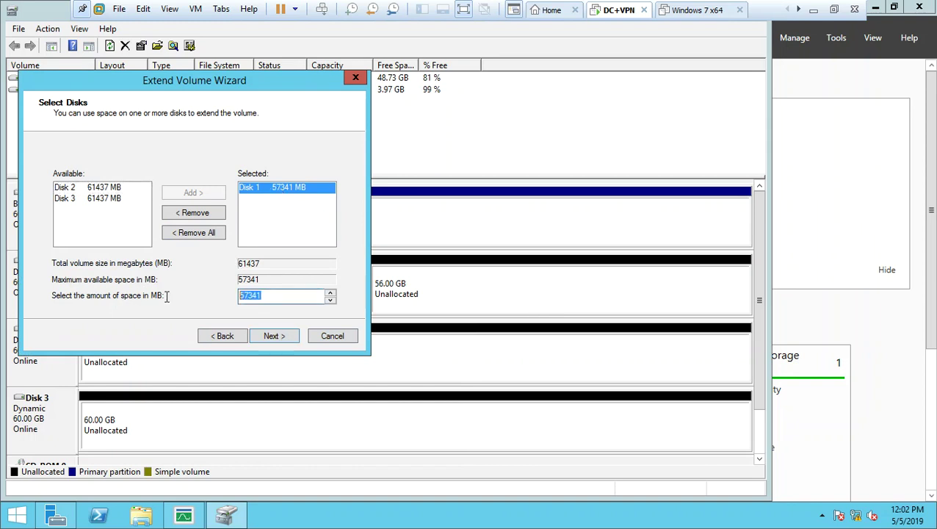
text(4096)
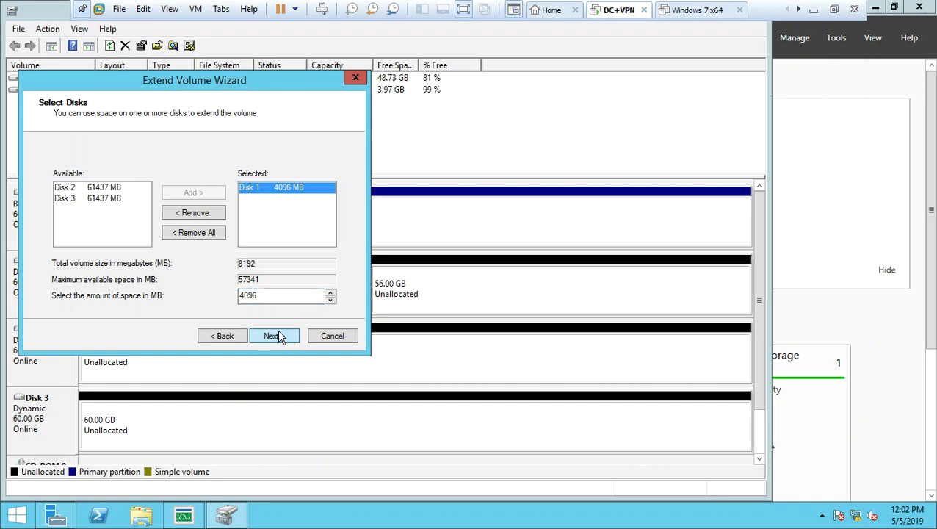
click(276, 336)
click(277, 336)
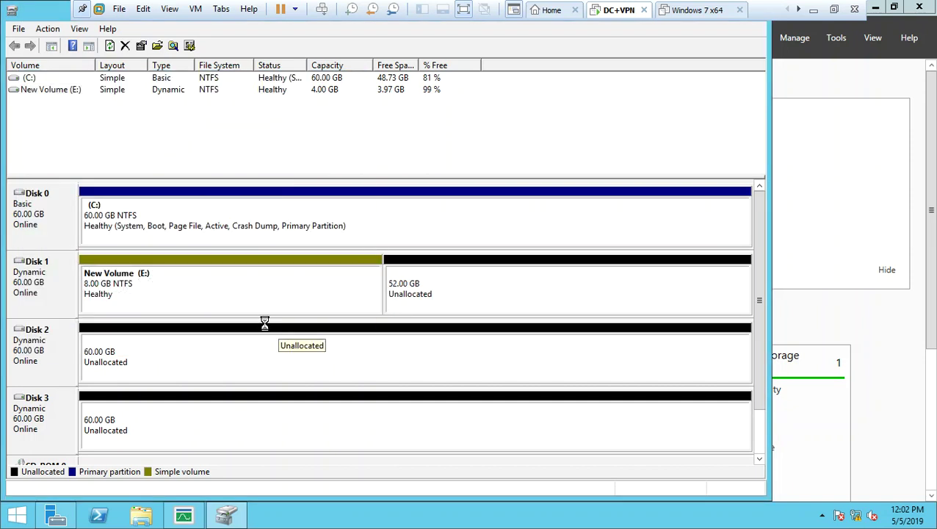
Extend volume E by a further 8192 MB of unallocated space on Disk 1.
click(221, 303)
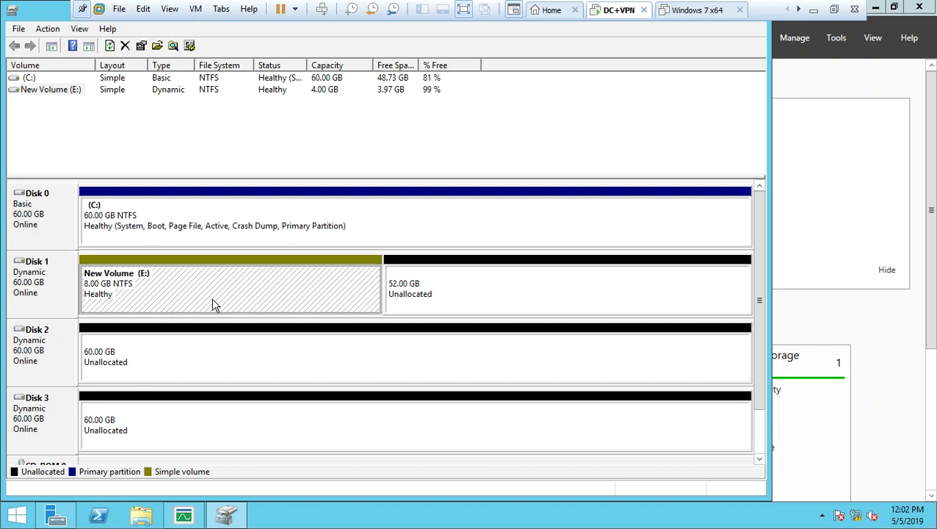
right_click(281, 294)
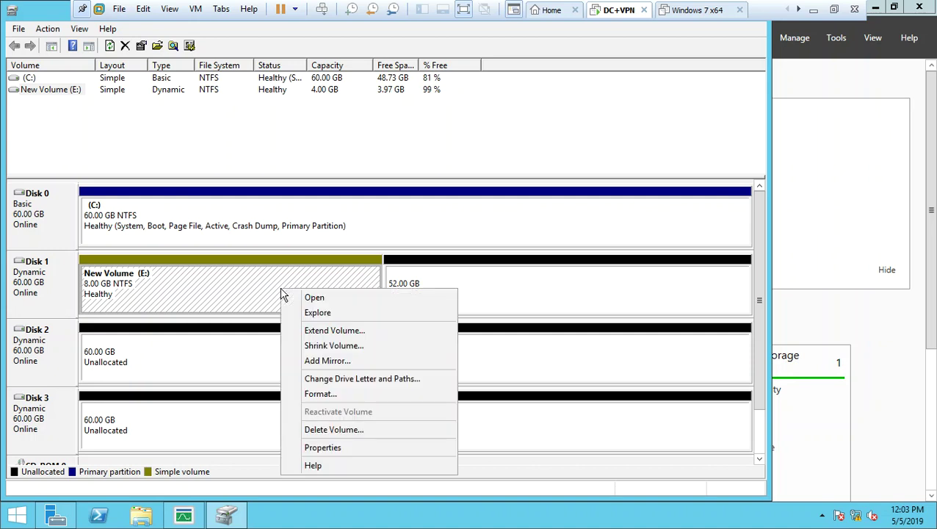
click(298, 336)
click(288, 335)
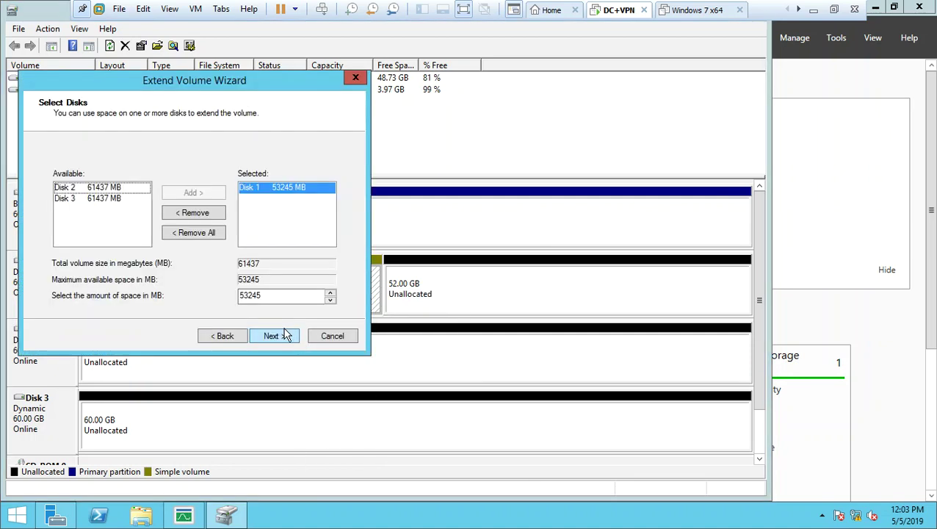
double_click(279, 295)
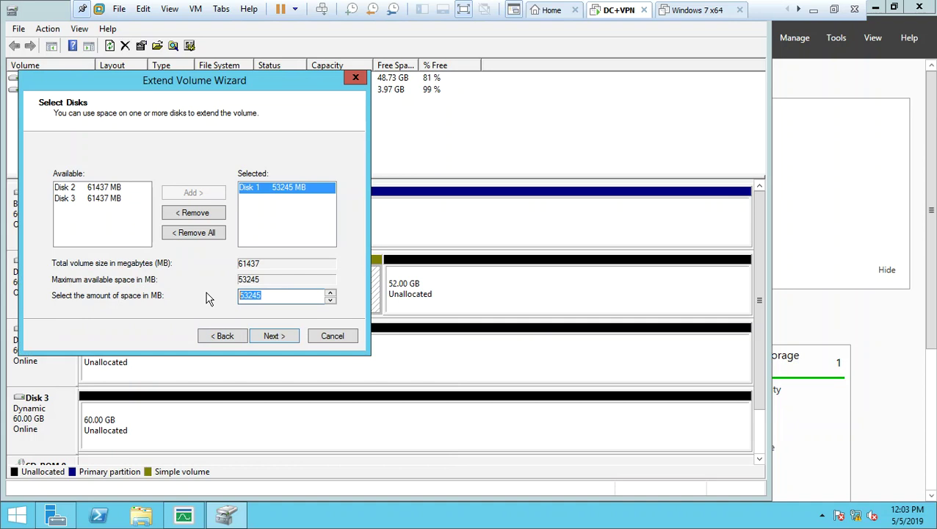
key(BackSpace)
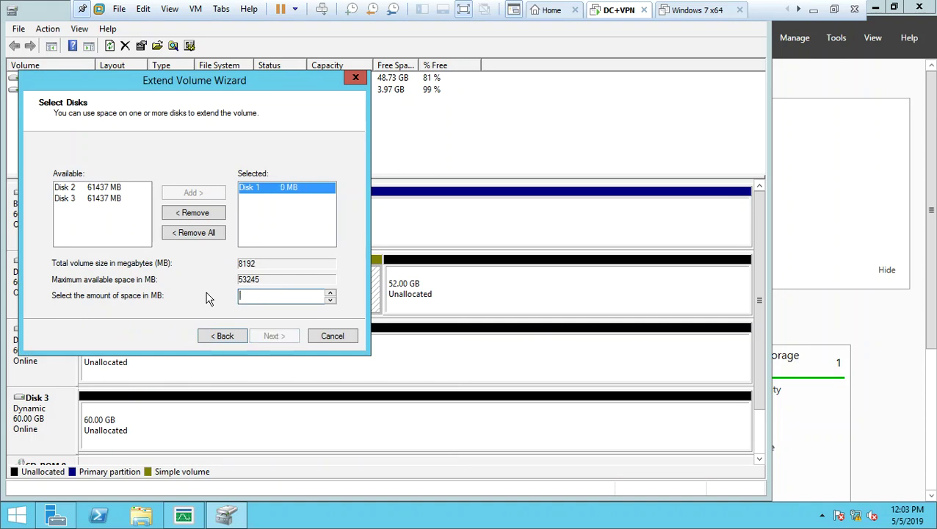
text(8)
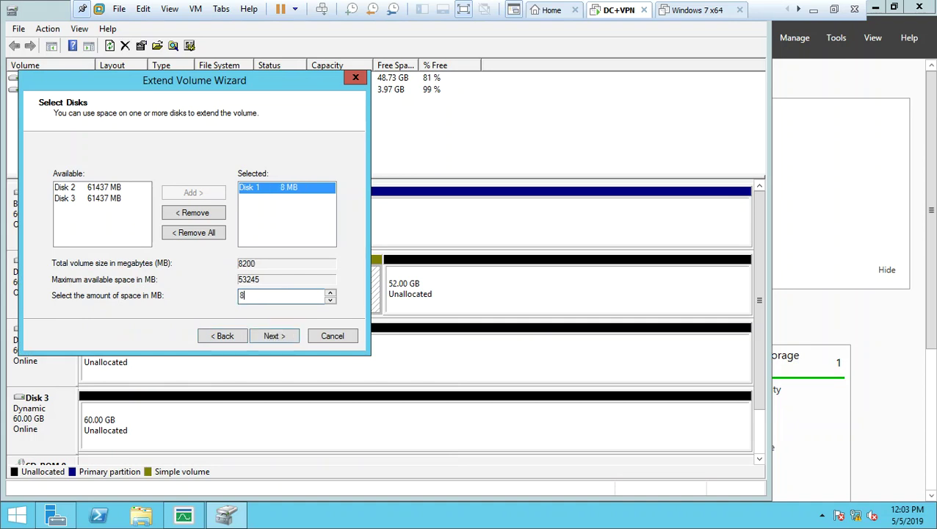
text(192)
click(292, 339)
click(274, 335)
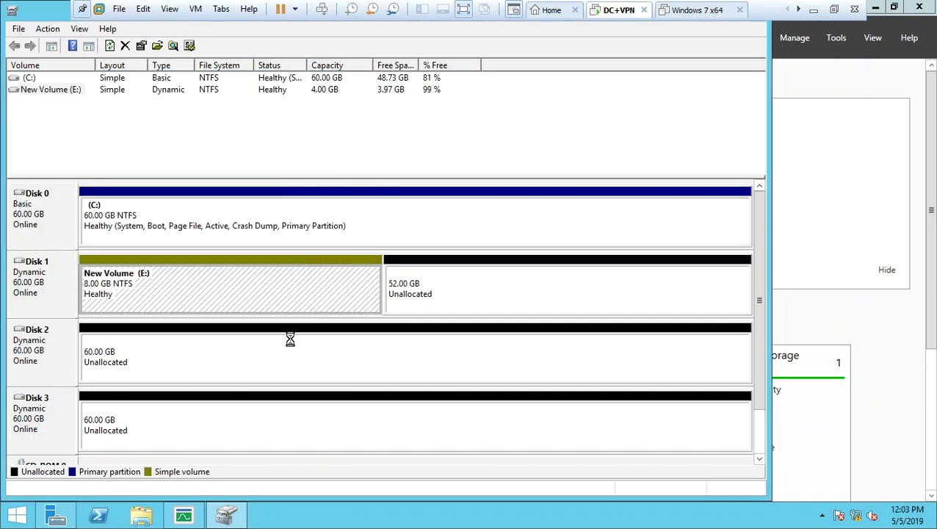
Extend volume E with all the remaining Disk 1 space, 45053 MB, and select the volume.
click(267, 287)
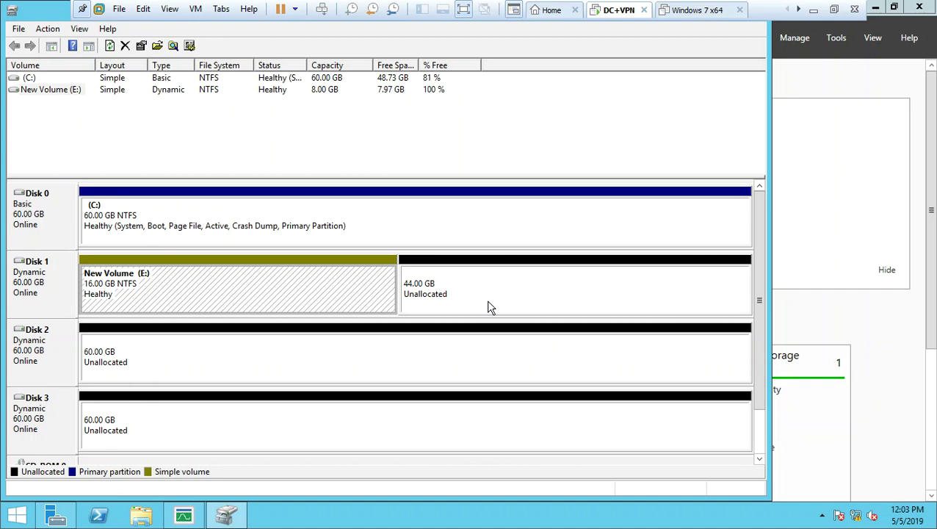
right_click(355, 288)
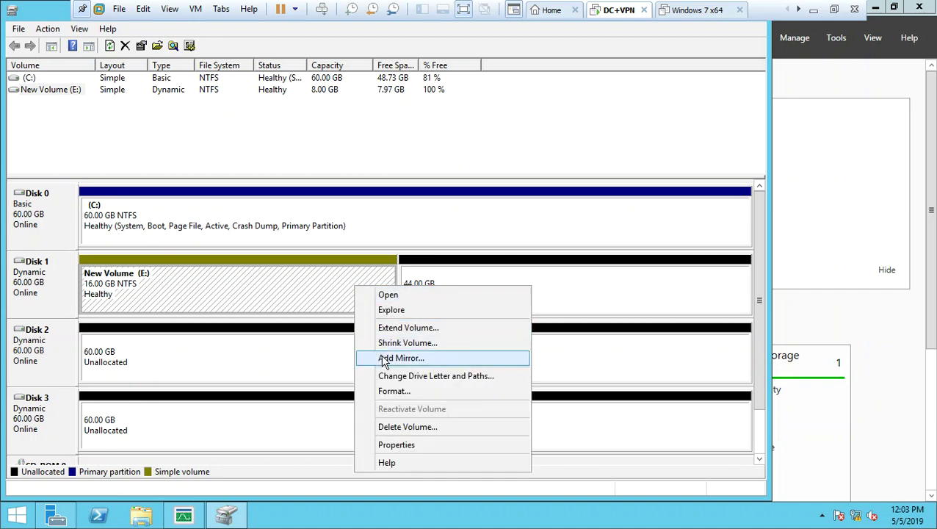
click(401, 328)
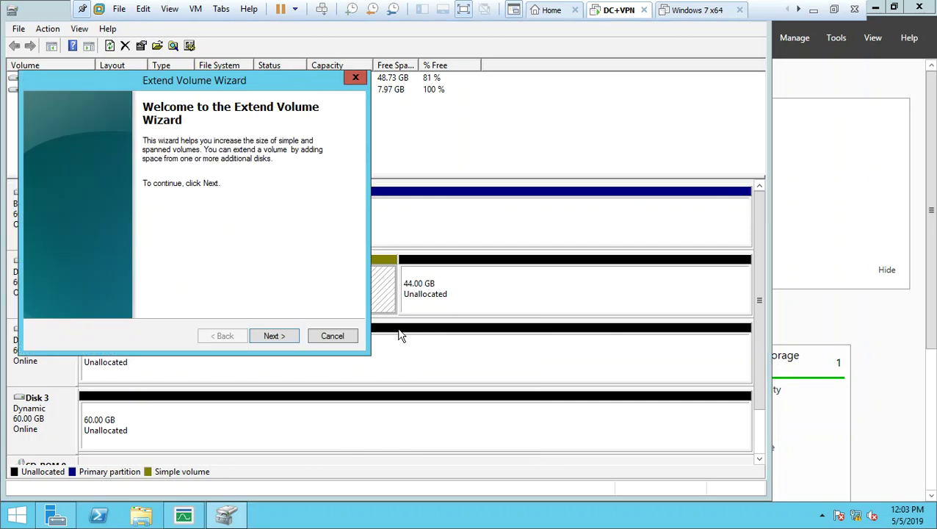
click(274, 336)
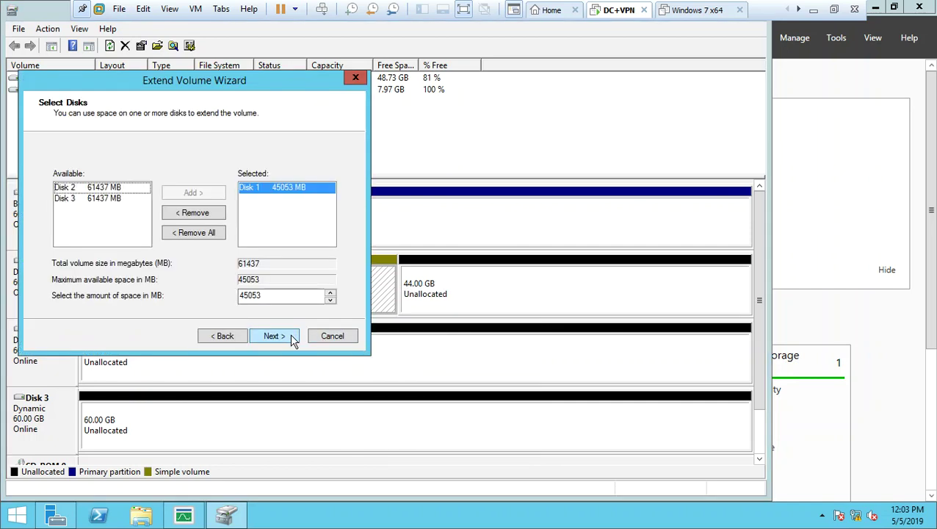
click(291, 336)
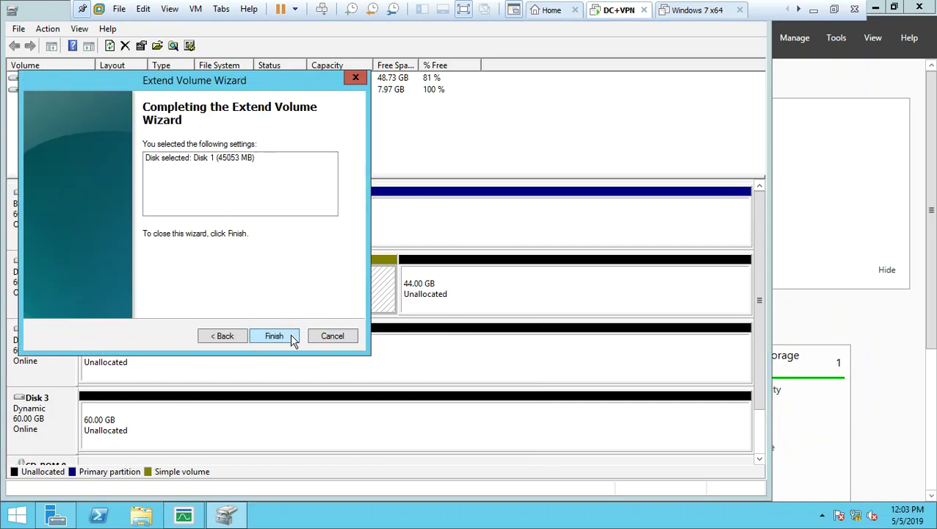
click(274, 336)
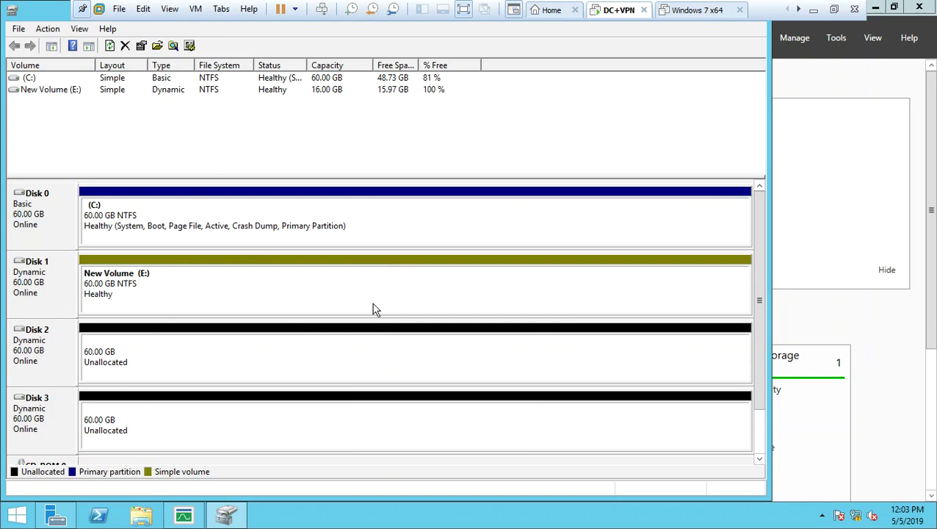
click(350, 287)
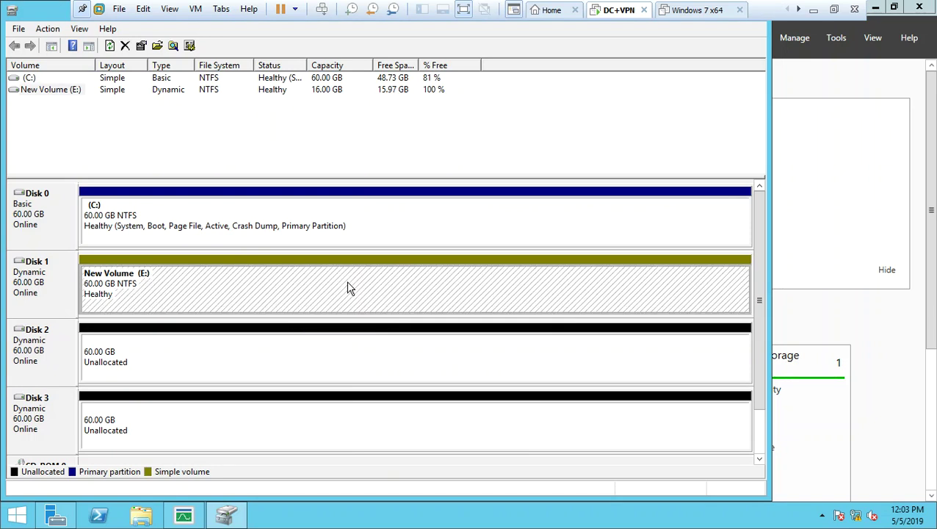
Shrink volume E on Disk 1 by the maximum available 60363 MB and select the freed unallocated space.
right_click(309, 292)
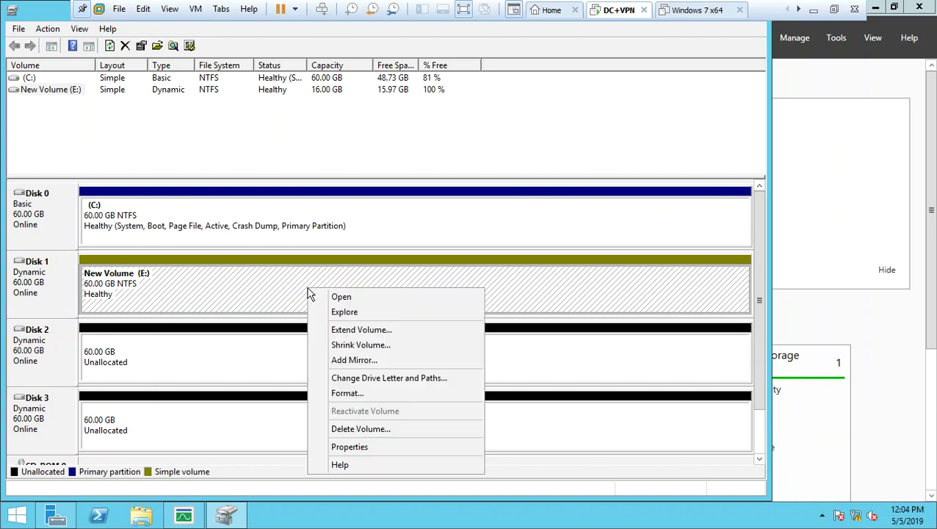
click(326, 345)
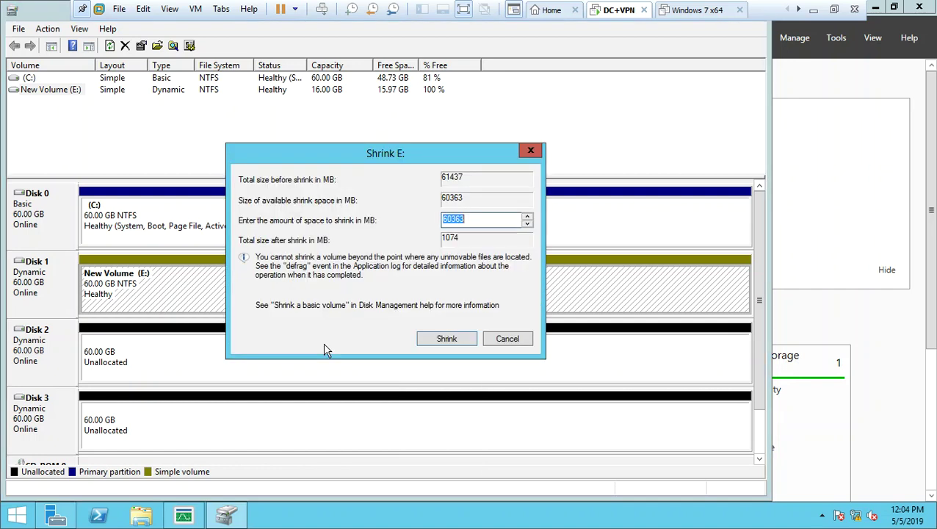
click(430, 344)
click(430, 344)
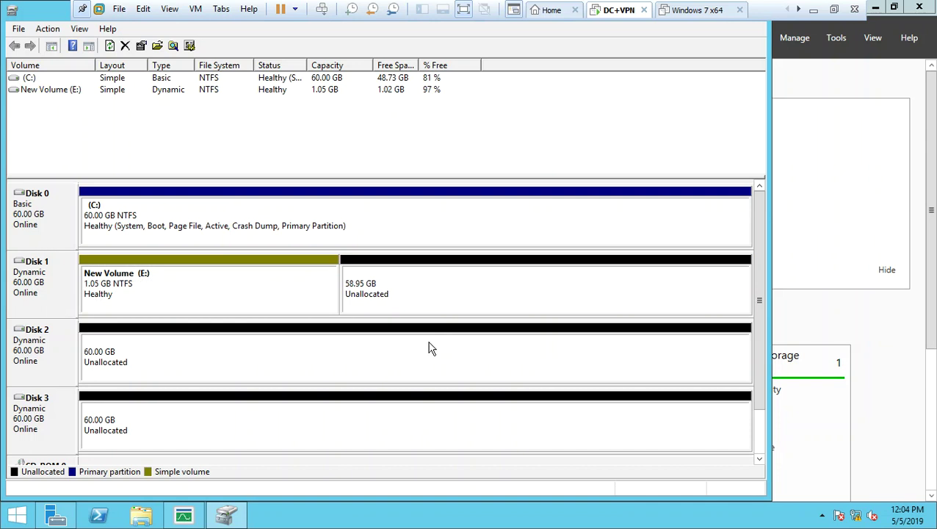
click(200, 292)
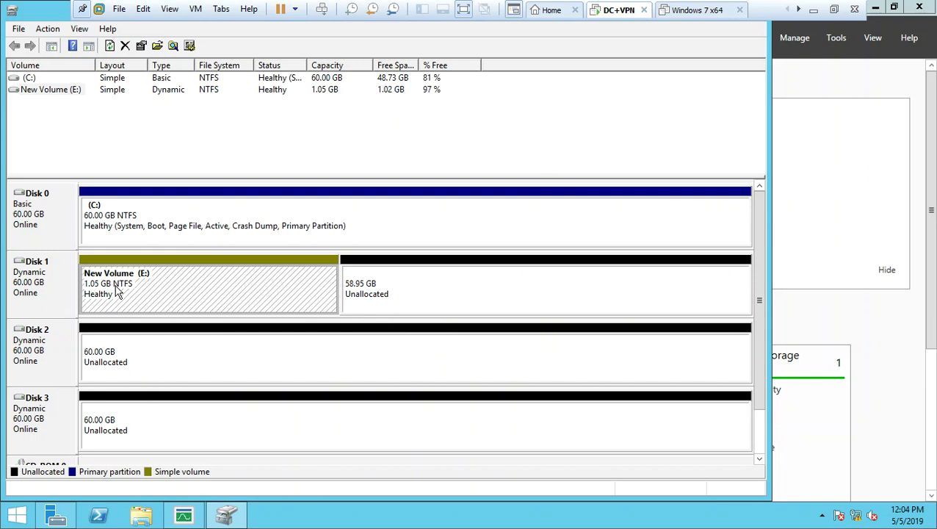
click(370, 312)
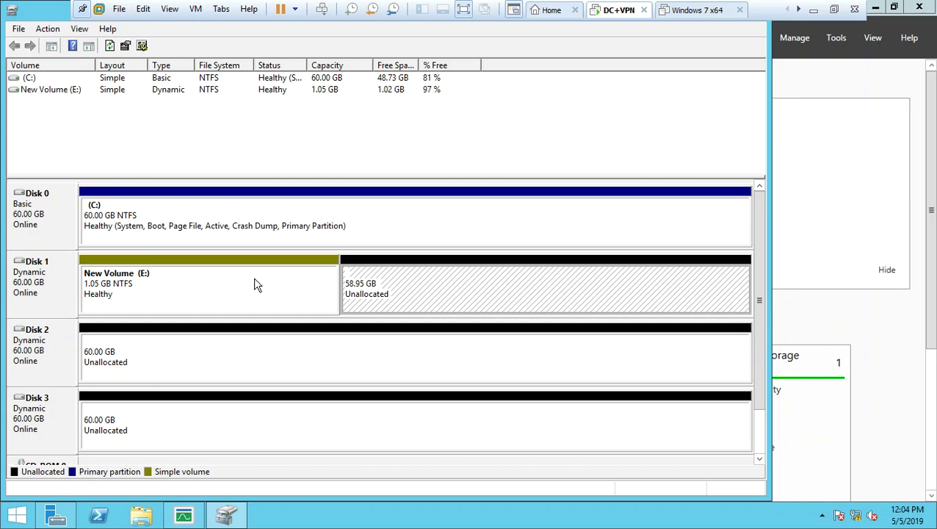
Extend volume E by 40000 MB using unallocated space on Disk 1.
right_click(303, 294)
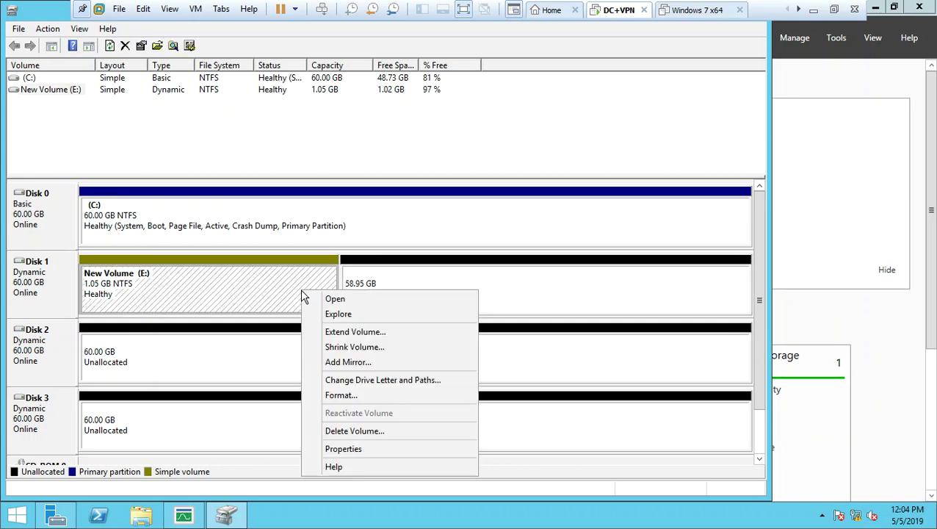
click(326, 332)
click(276, 336)
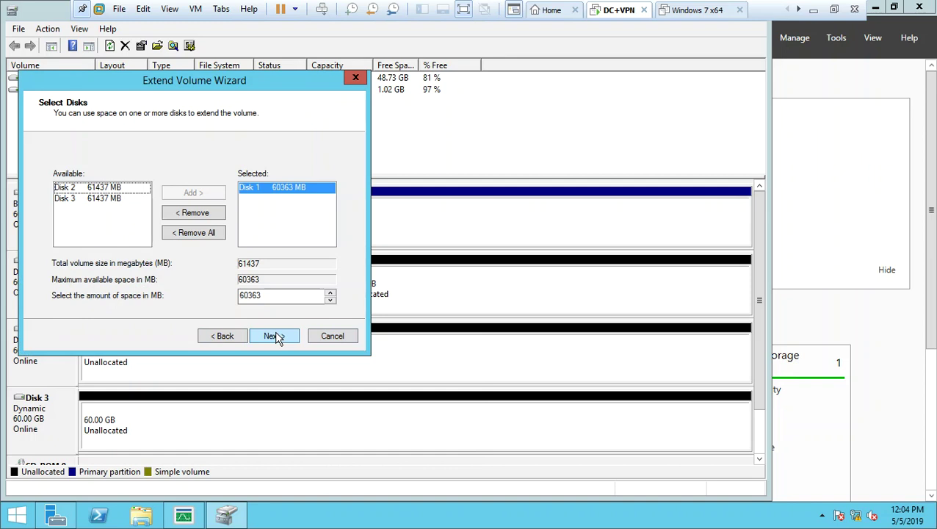
drag(272, 297, 185, 296)
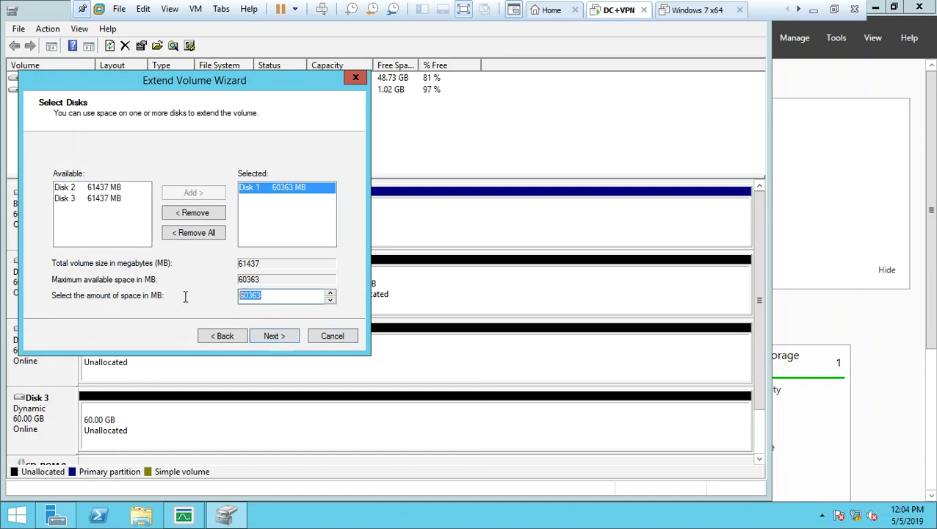
text(40000)
key(Return)
key(Return)
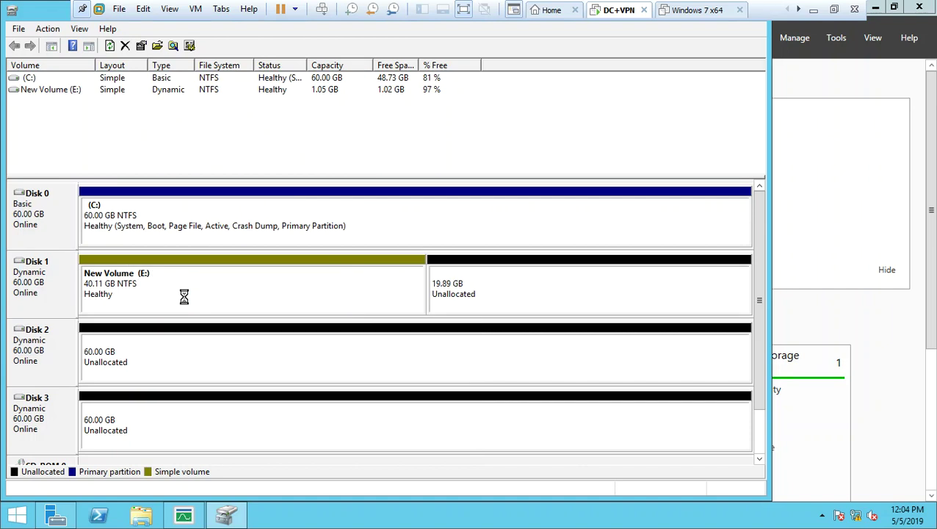
Shrink volume E by 20000 MB and select the unallocated space on Disk 1.
click(217, 296)
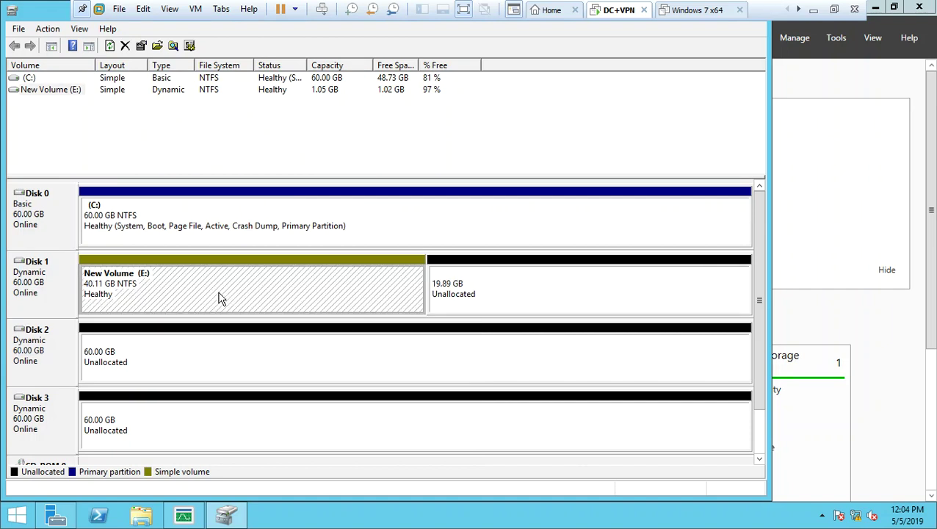
right_click(288, 279)
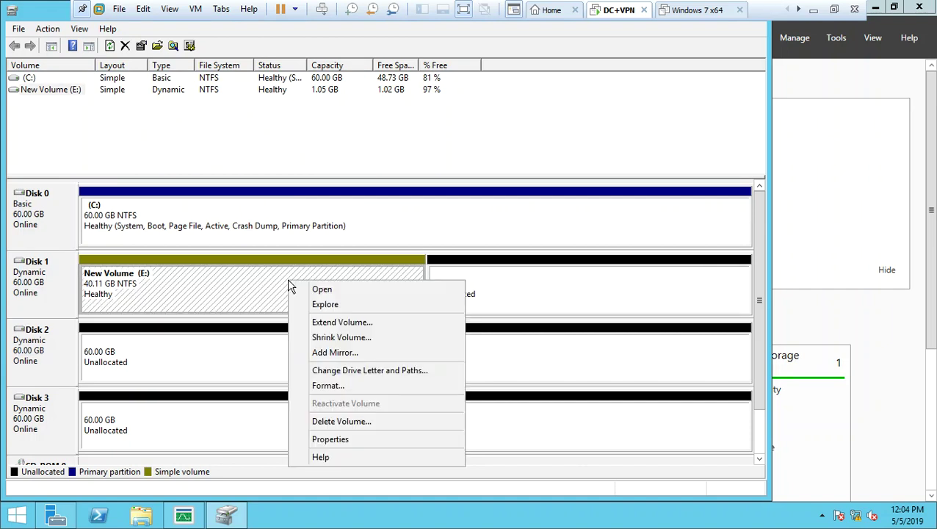
click(340, 337)
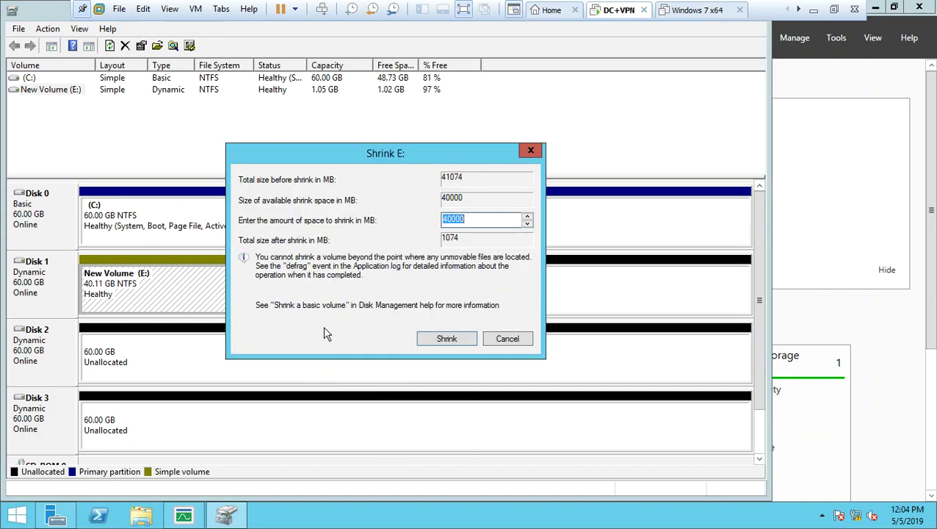
click(468, 219)
key(BackSpace)
key(BackSpace)
key(BackSpace)
key(BackSpace)
key(BackSpace)
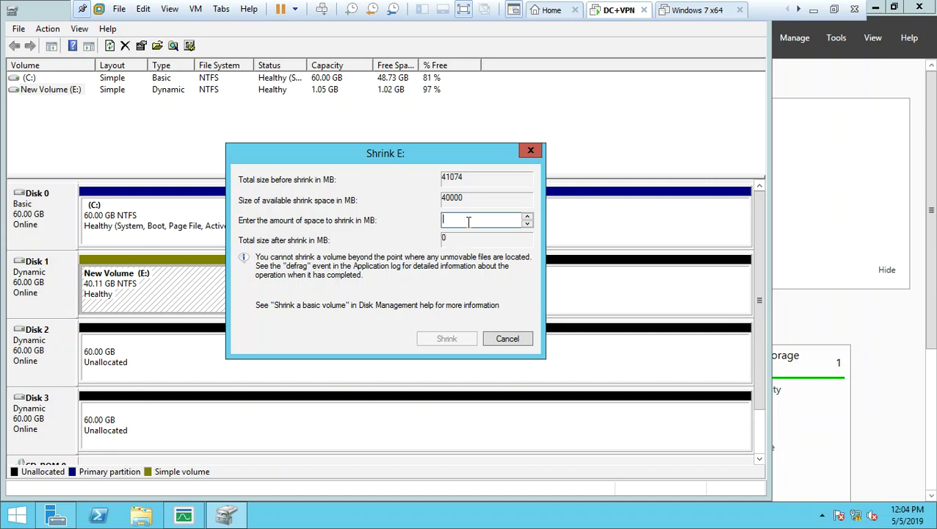
text(20000)
key(Return)
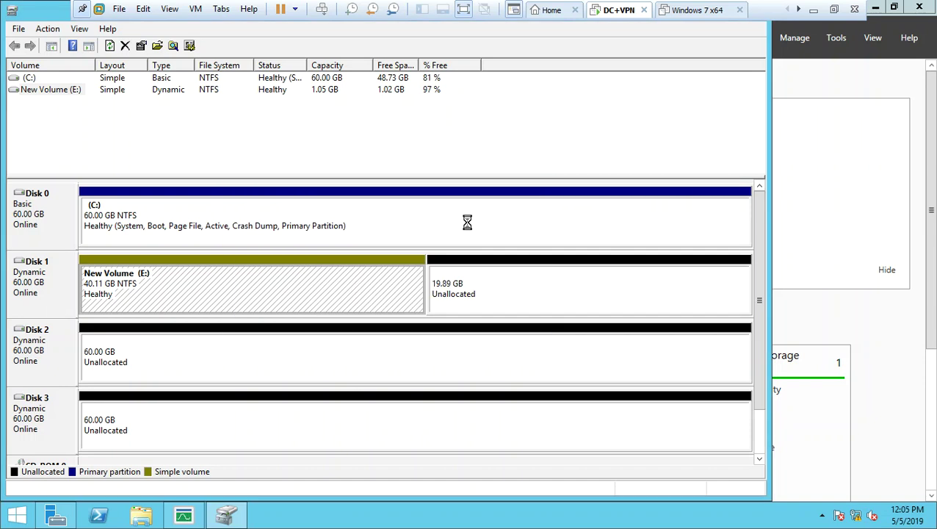
click(308, 294)
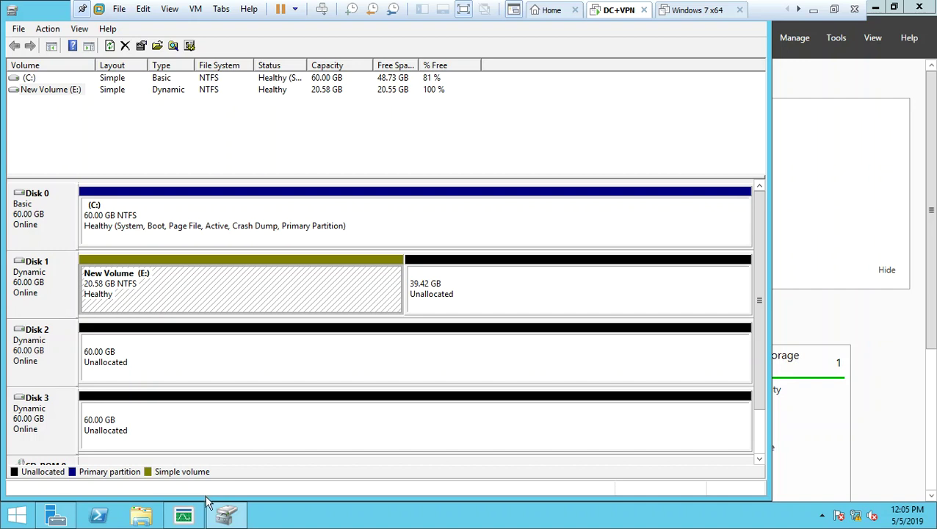
mouse_move(227, 515)
click(471, 297)
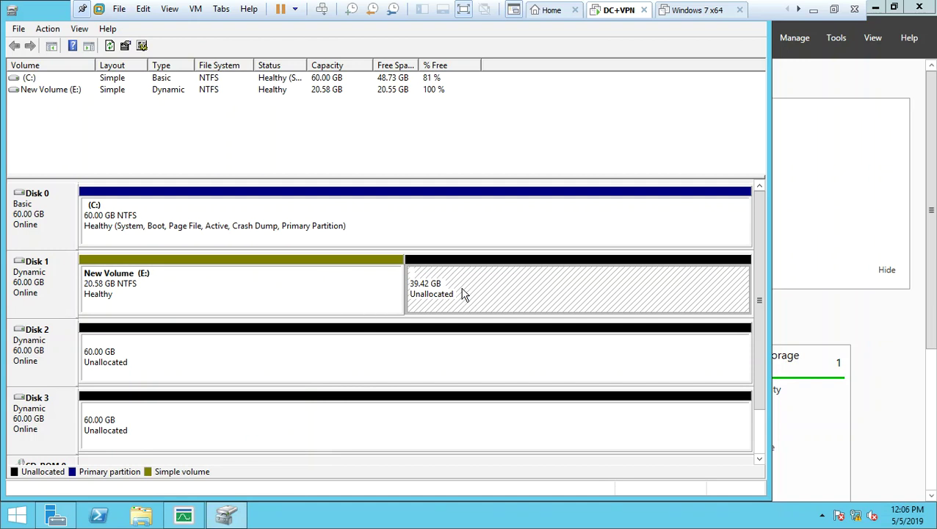
Extend volume E with all the remaining Disk 1 space, 40363 MB, and select the volume.
click(346, 284)
right_click(346, 285)
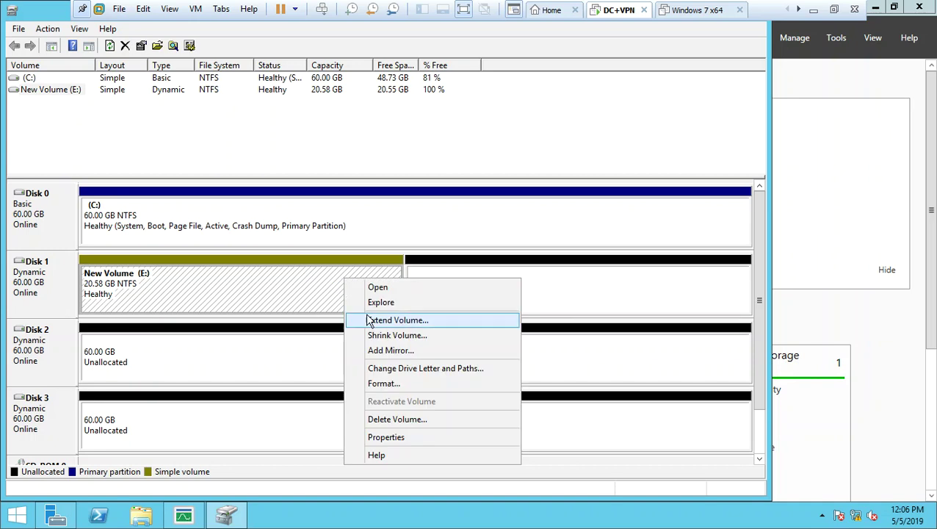
click(395, 321)
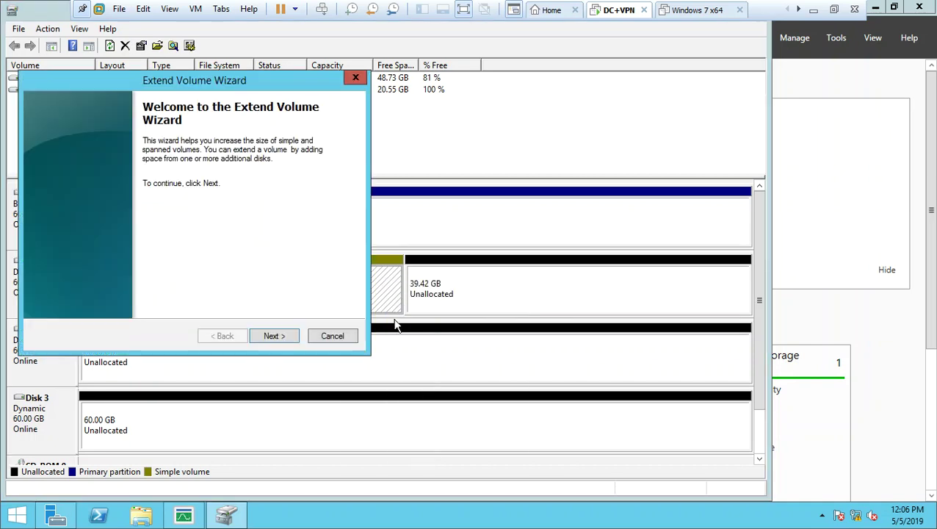
click(276, 335)
click(275, 335)
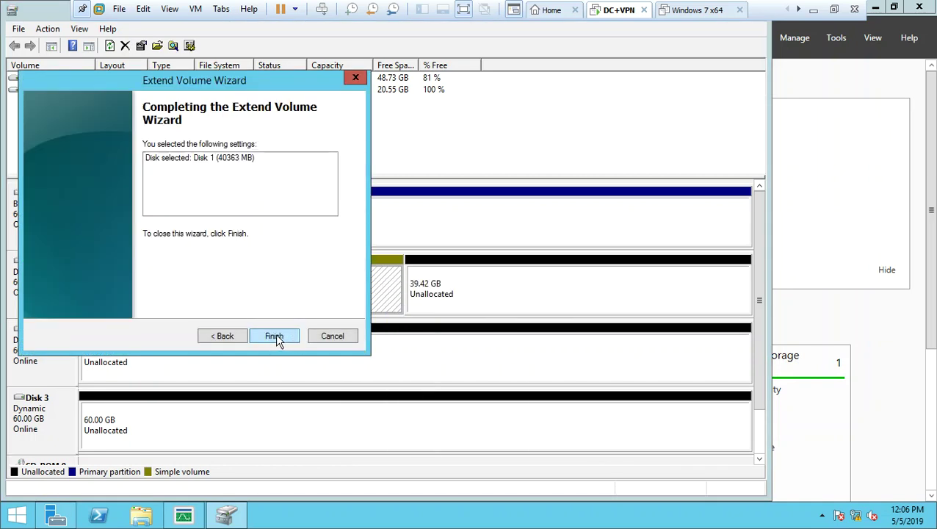
click(275, 335)
click(337, 295)
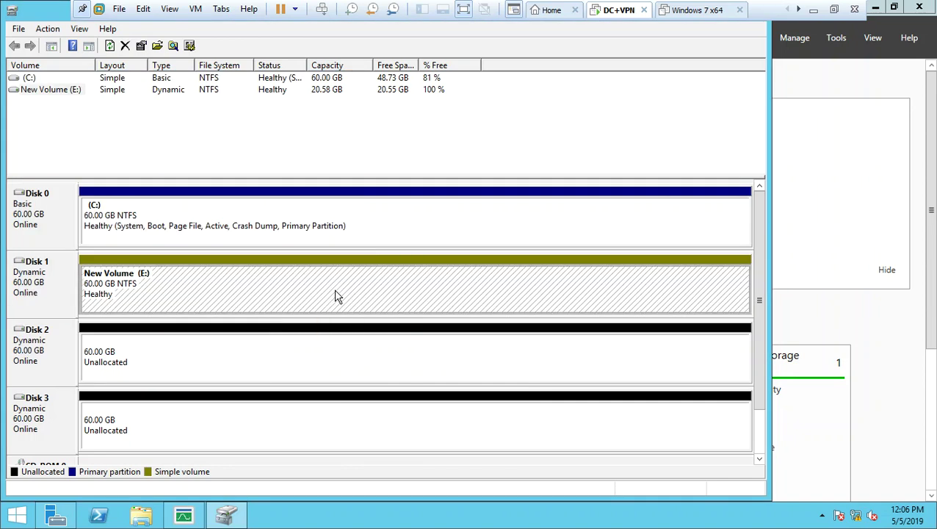
Extend volume E onto Disk 2 by 40000 MB, turning it into a spanned volume.
click(40, 358)
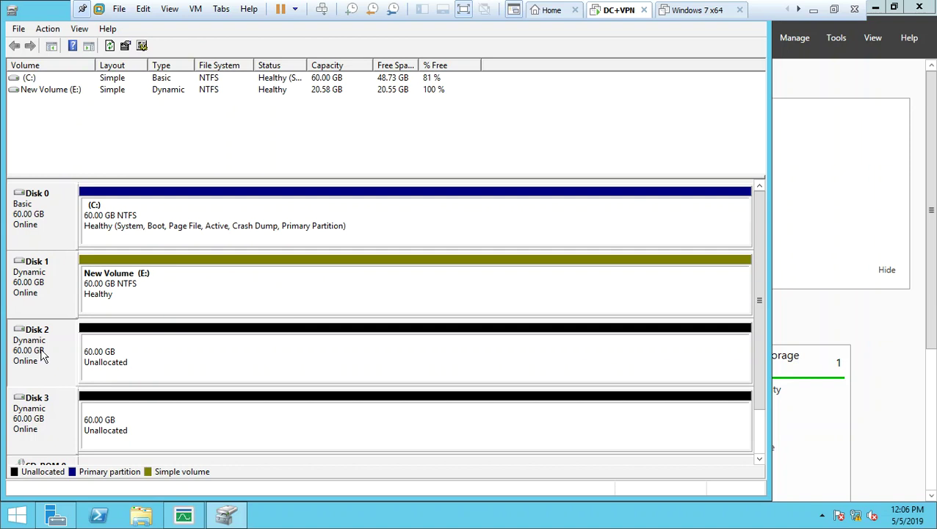
right_click(238, 284)
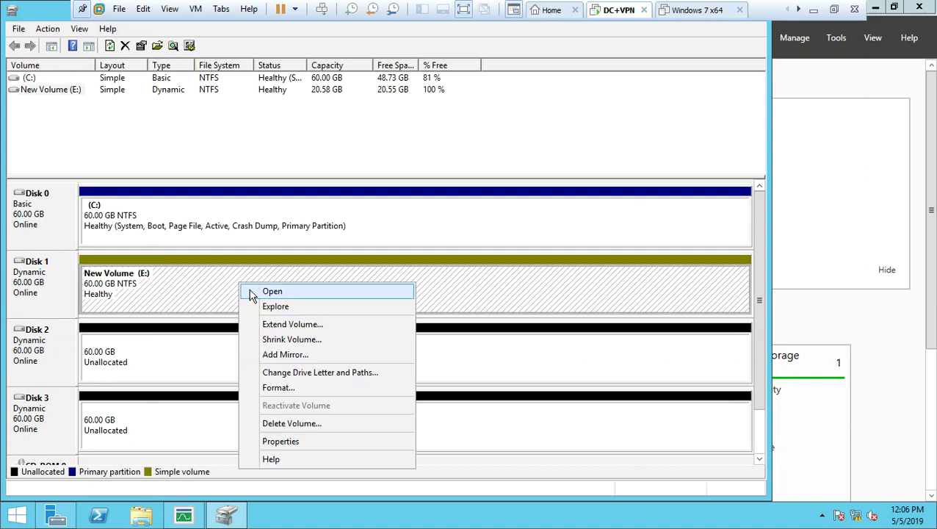
click(266, 326)
click(272, 337)
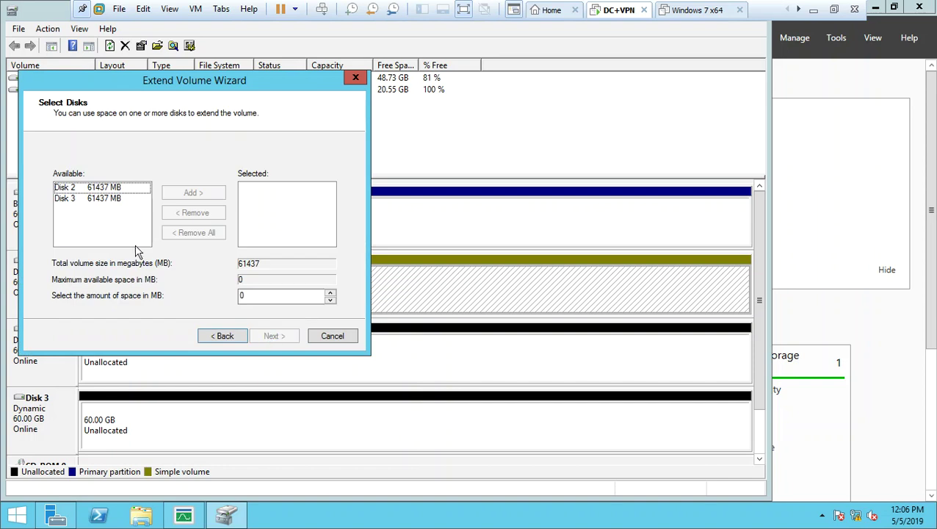
click(118, 189)
click(180, 193)
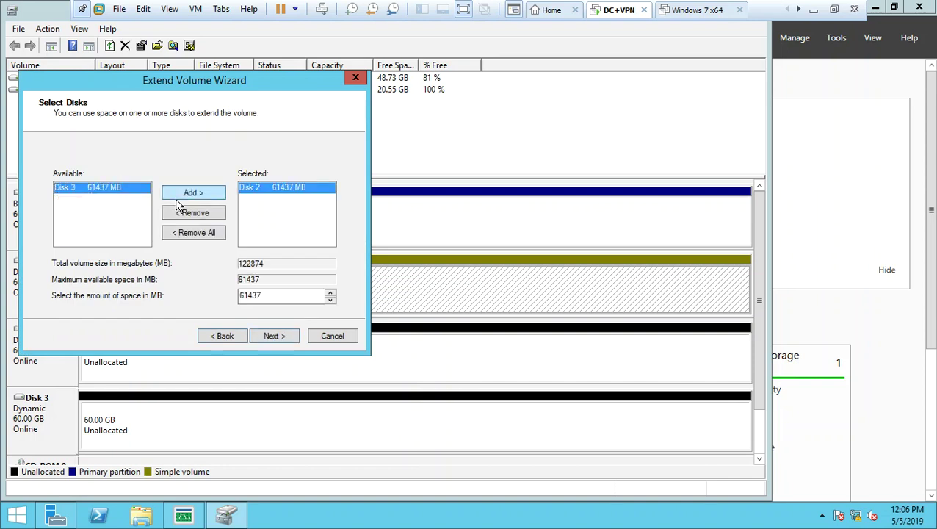
double_click(269, 297)
text(40000)
key(Return)
key(Return)
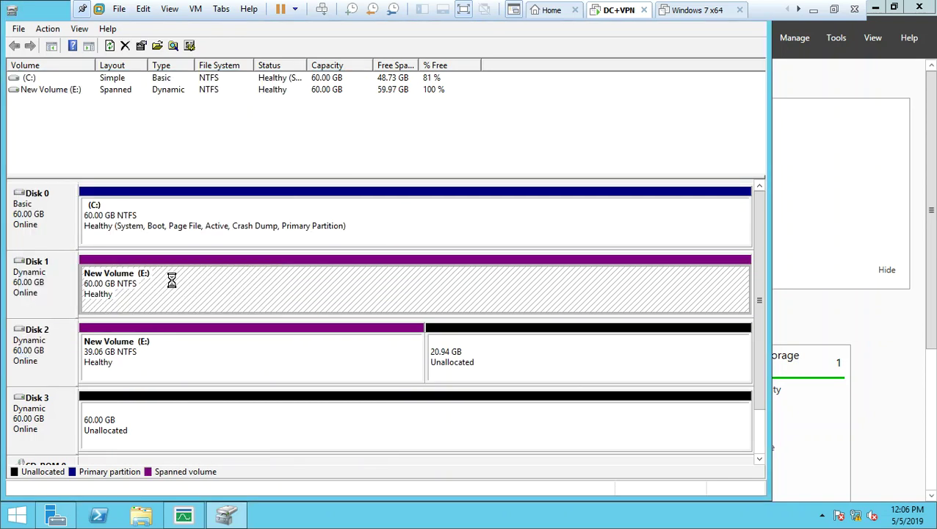
Examine the layout of spanned volume E by selecting its portions on Disk 1 and Disk 2.
click(125, 360)
click(217, 279)
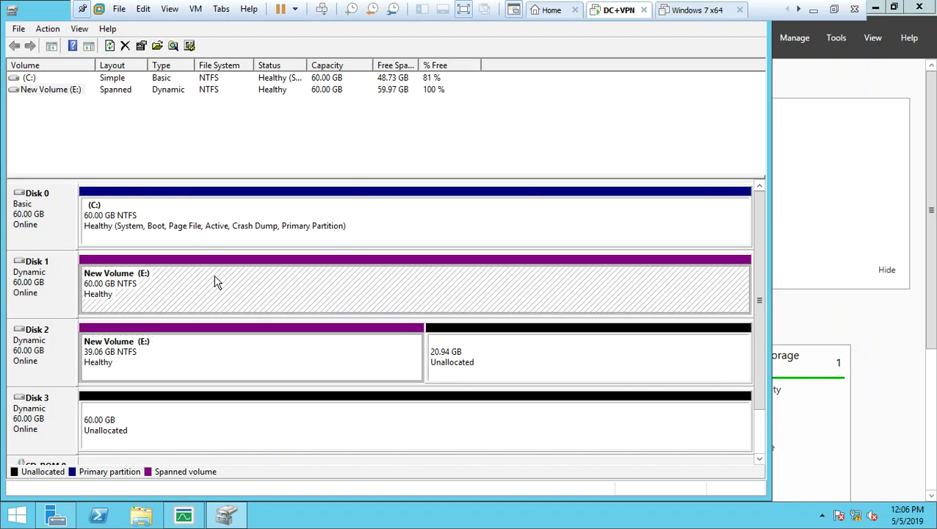
click(159, 375)
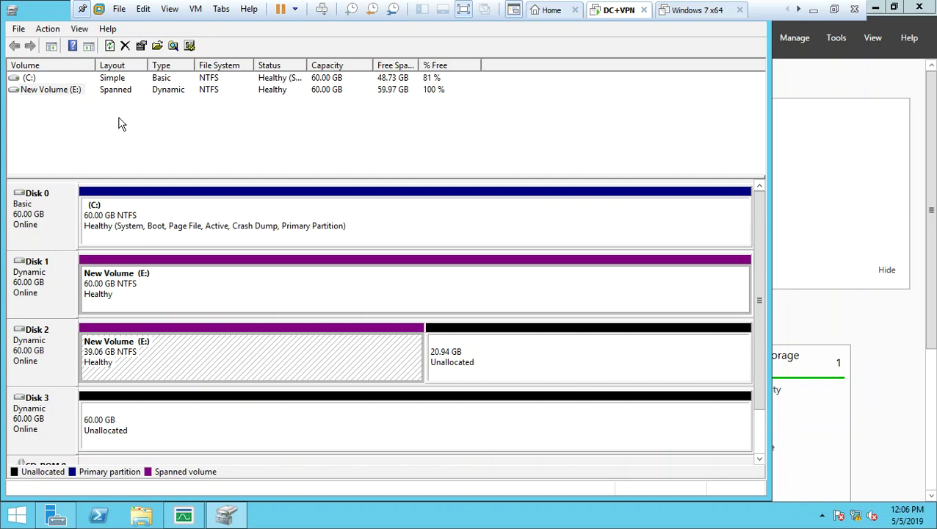
click(334, 99)
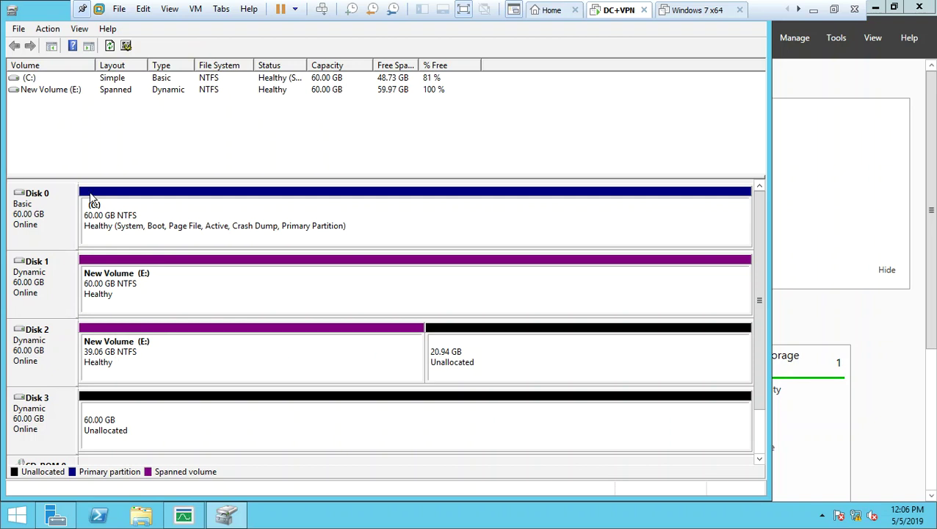
click(195, 312)
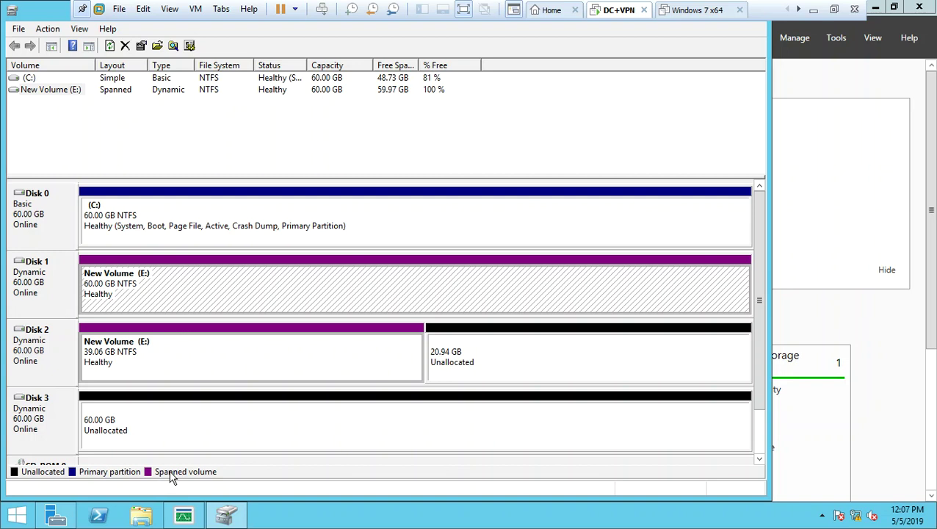
click(204, 374)
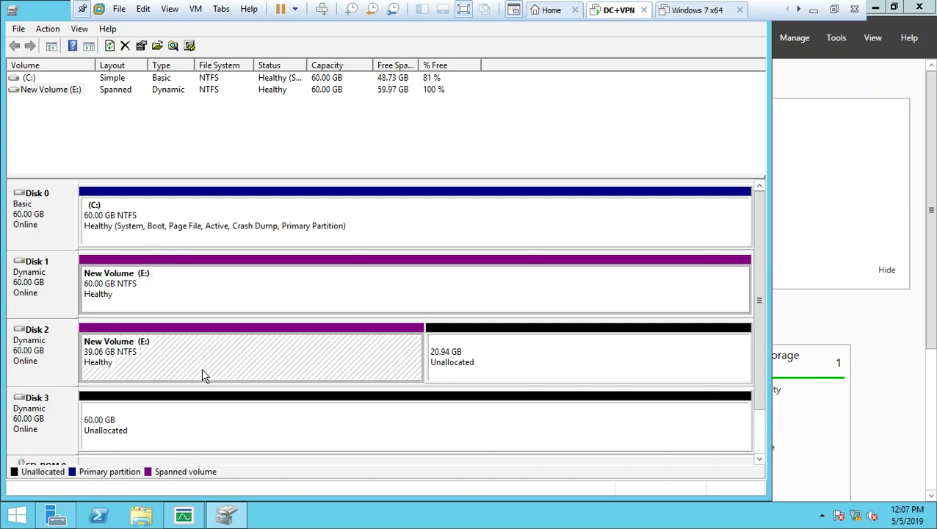
Start extending spanned volume E with 10000 MB of additional space from Disk 2.
right_click(251, 372)
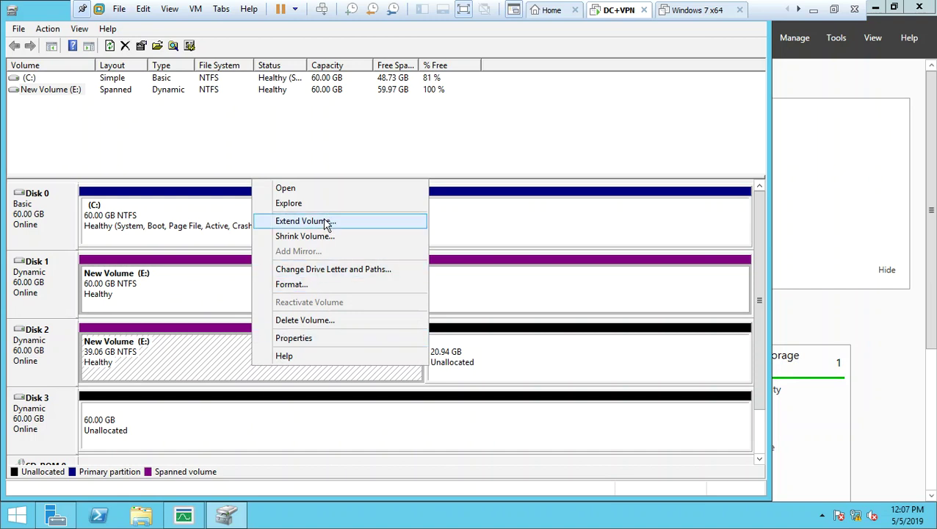
click(327, 221)
click(271, 339)
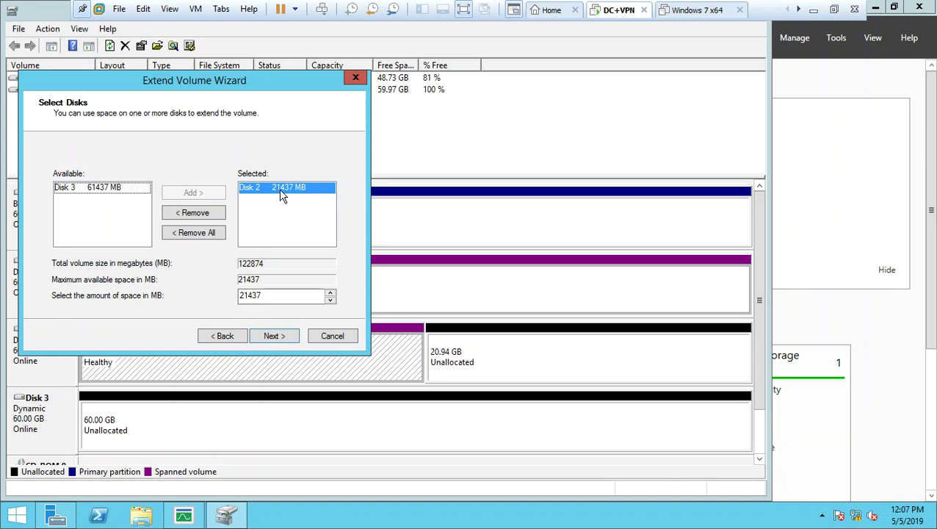
double_click(263, 293)
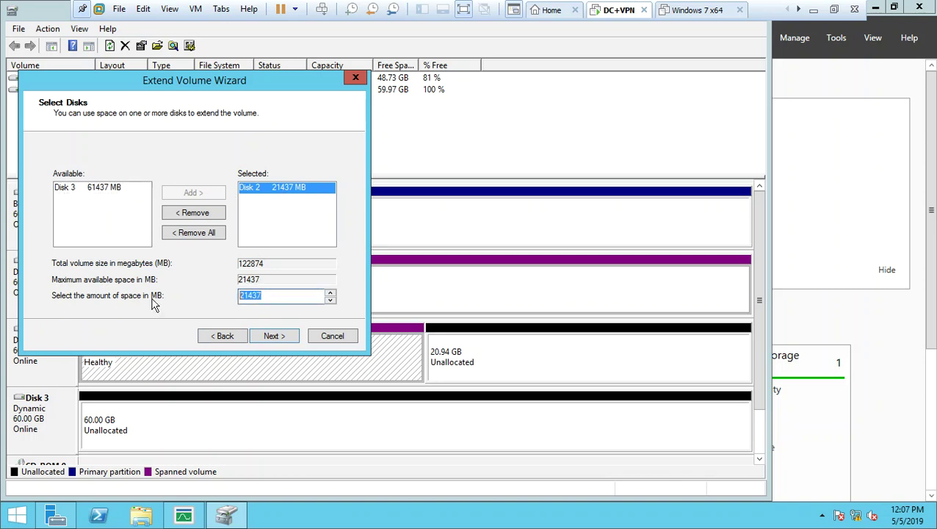
key(BackSpace)
text(10000)
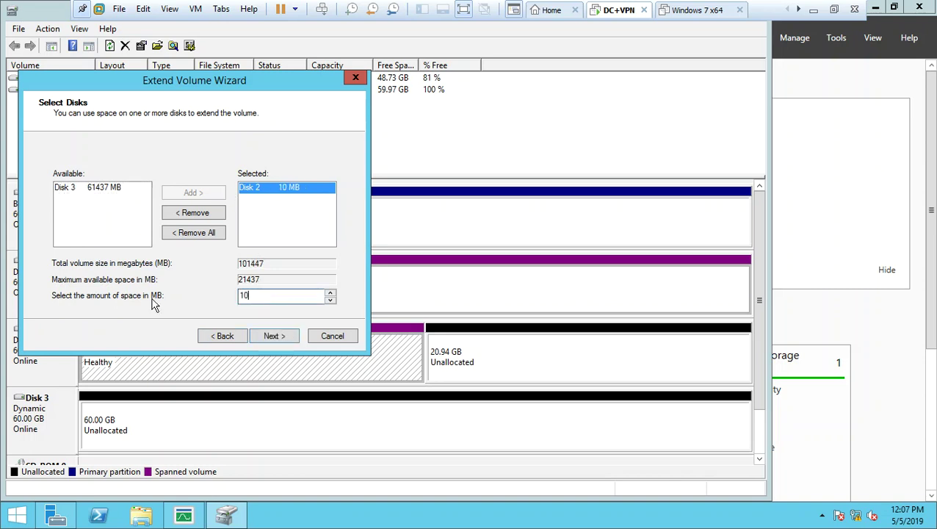
Add 15000 MB from Disk 3 to the extension of volume E and complete the wizard.
click(107, 188)
click(202, 193)
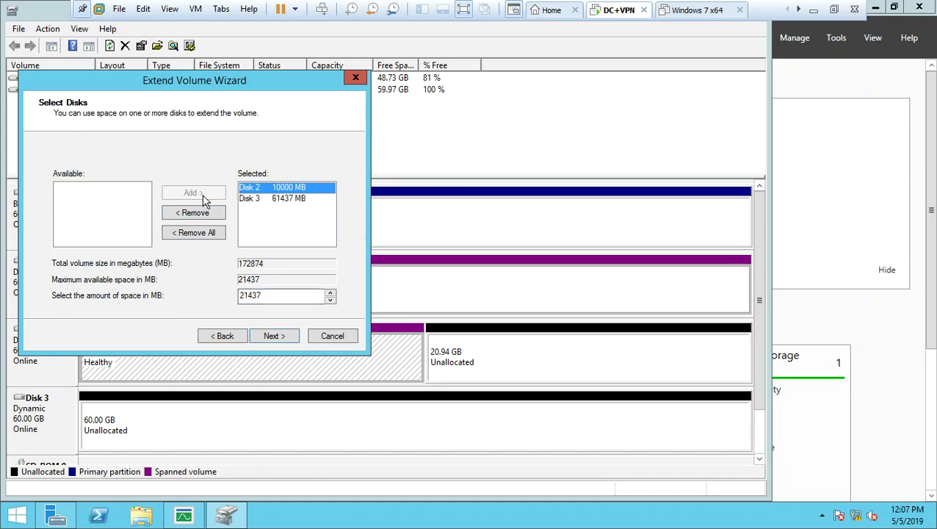
click(264, 198)
drag(269, 295, 237, 296)
text(15000)
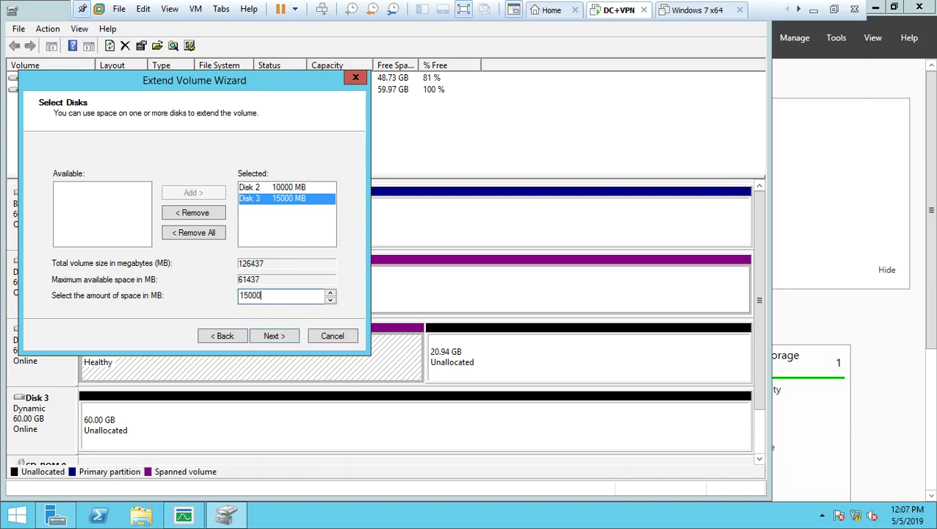
key(Return)
key(Return)
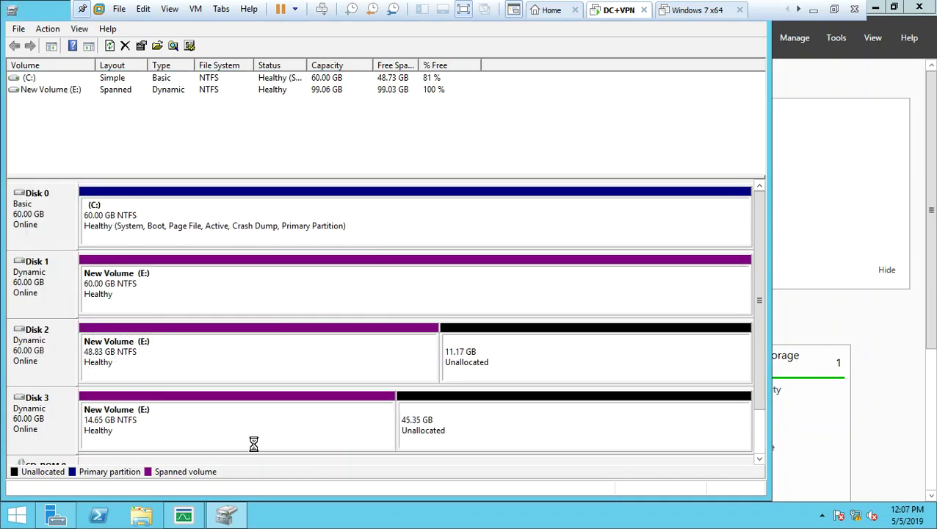
Quick-format spanned volume E as NTFS with the default allocation unit size and the label New Volume.
click(761, 449)
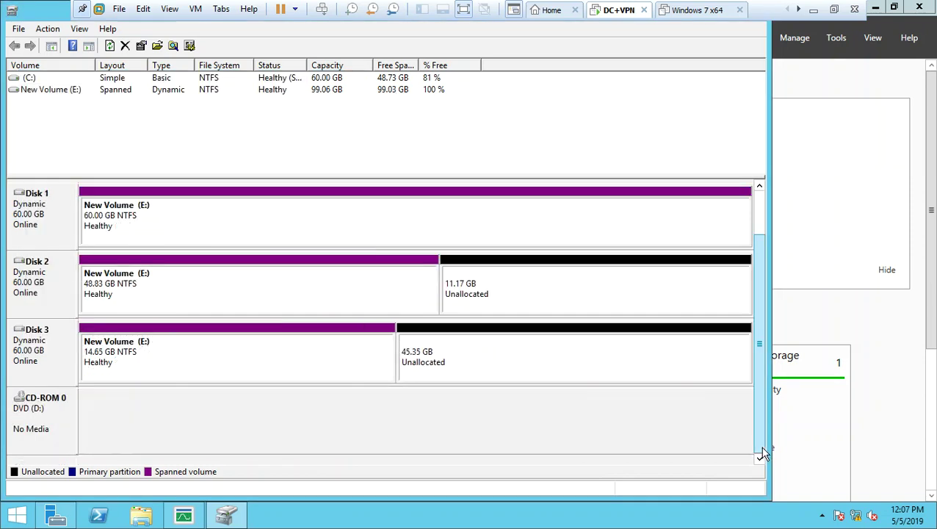
click(307, 238)
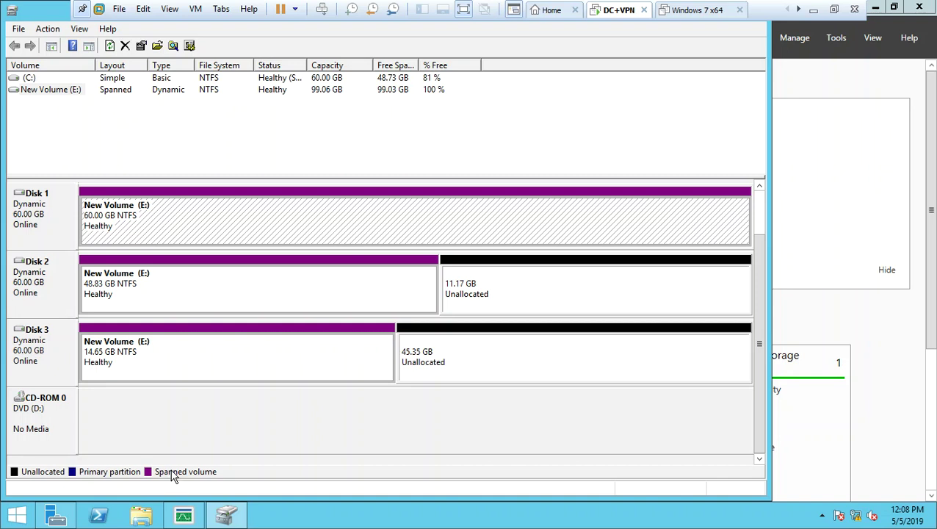
click(206, 357)
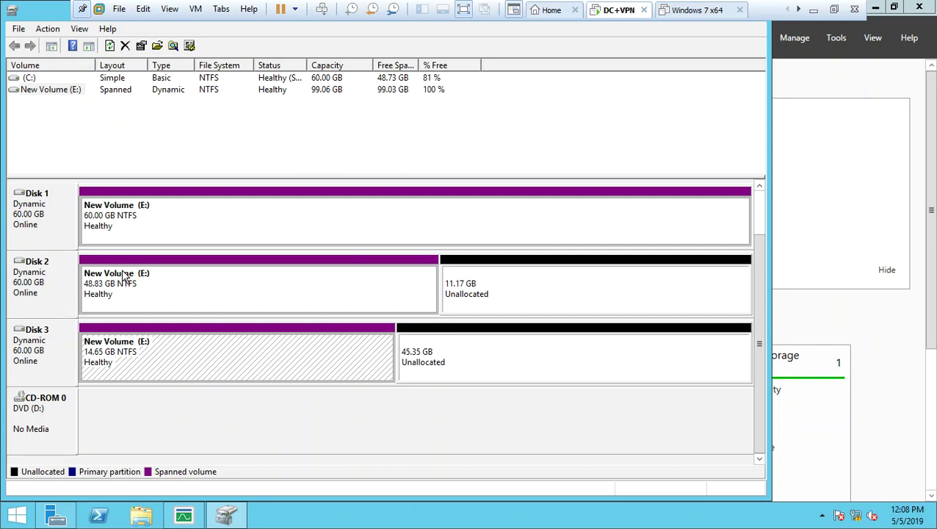
right_click(127, 348)
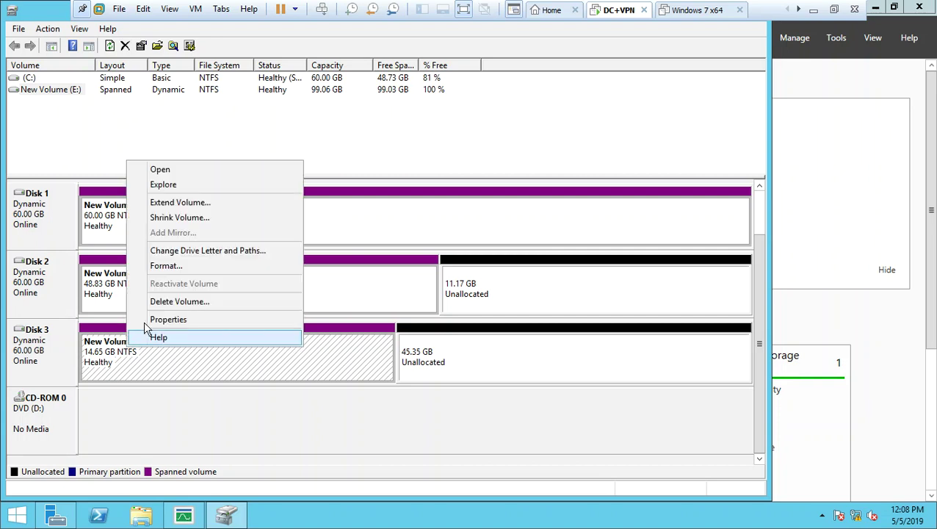
click(179, 265)
click(425, 313)
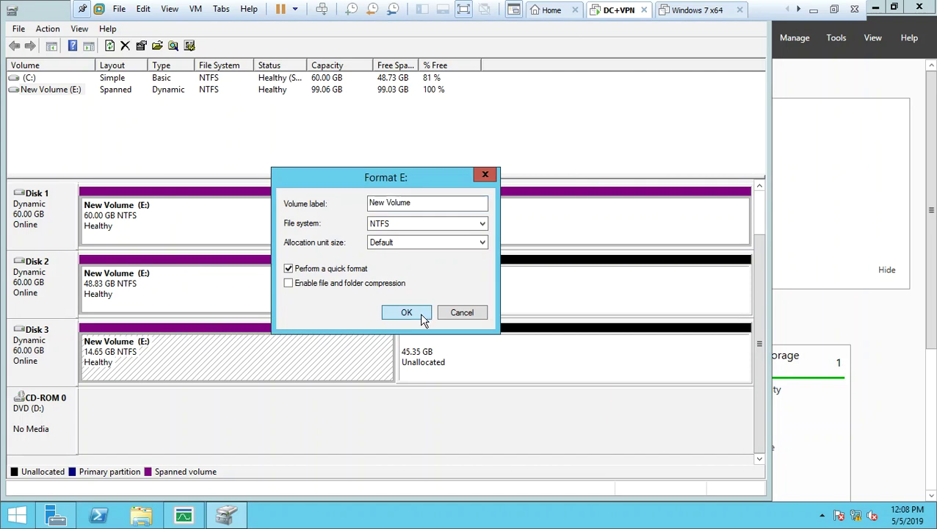
click(529, 311)
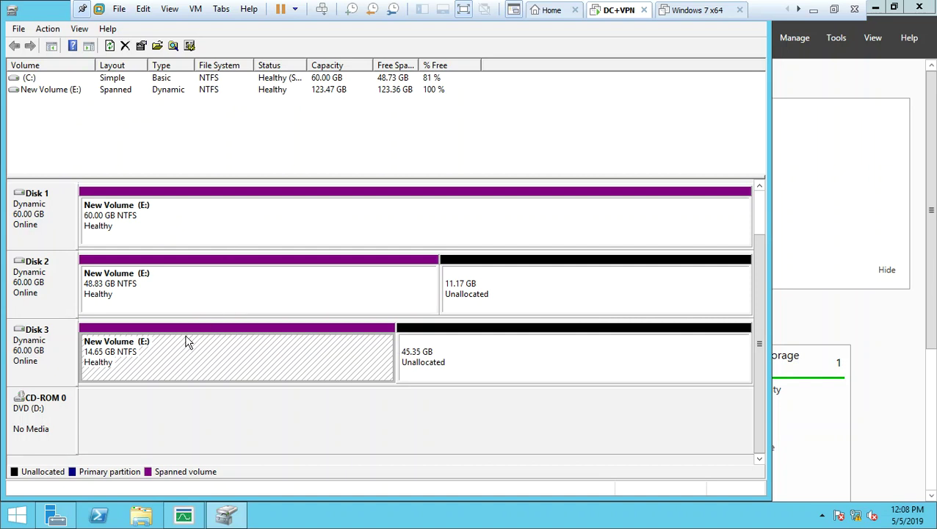
Delete spanned volume E from Disks 1 to 3, accepting the loss of its data.
click(174, 354)
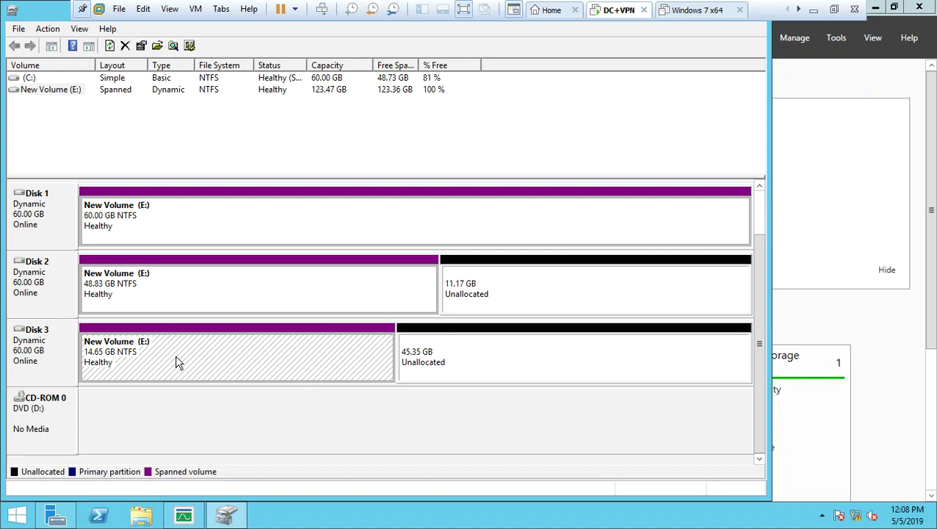
right_click(175, 357)
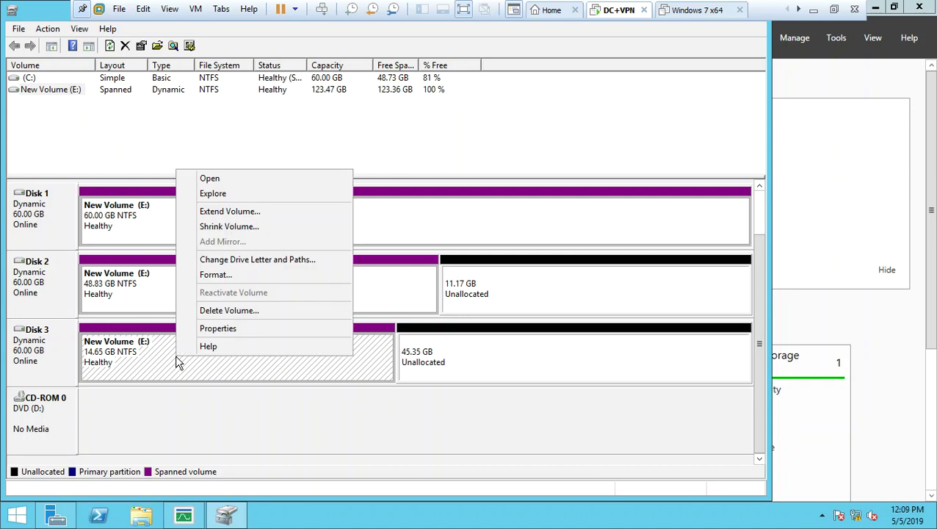
click(215, 311)
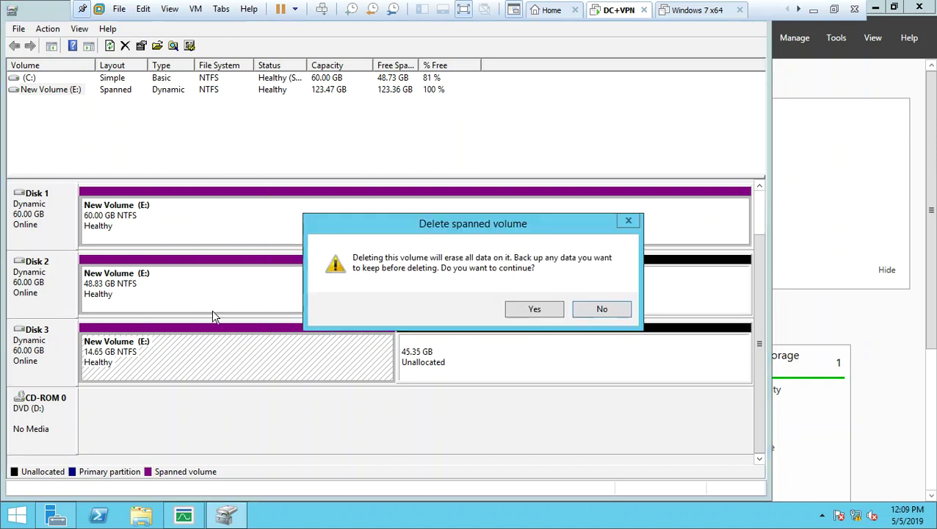
click(534, 309)
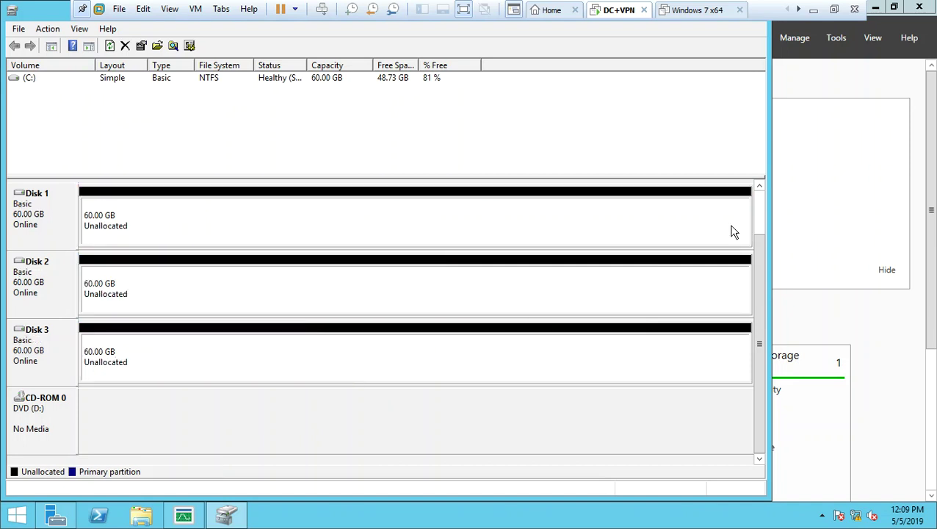
Examine the disk type and unallocated space of Disks 1, 2 and 3 by selecting each of them.
click(760, 186)
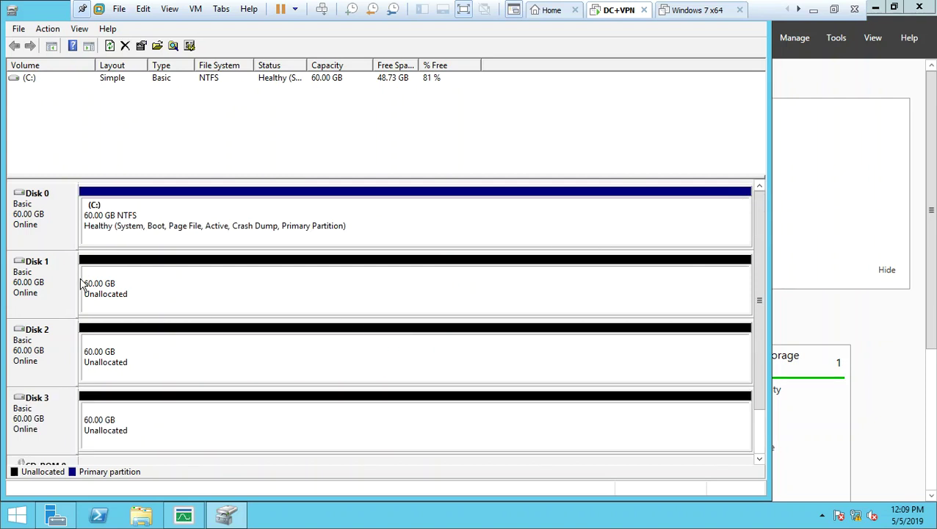
click(41, 290)
click(41, 343)
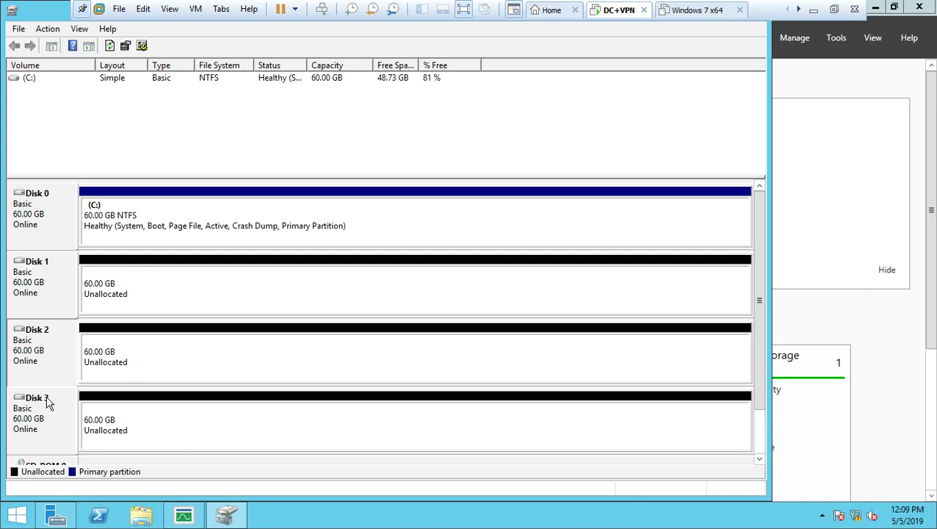
click(83, 413)
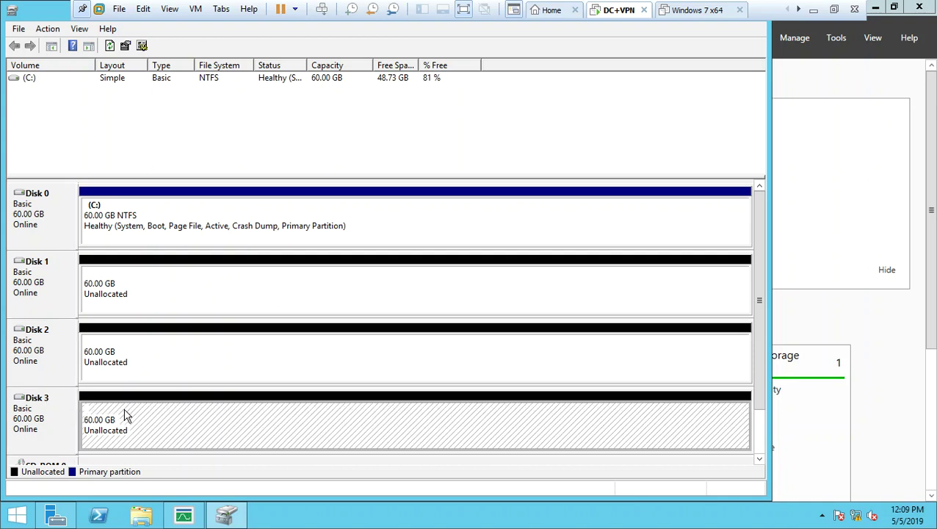
click(50, 422)
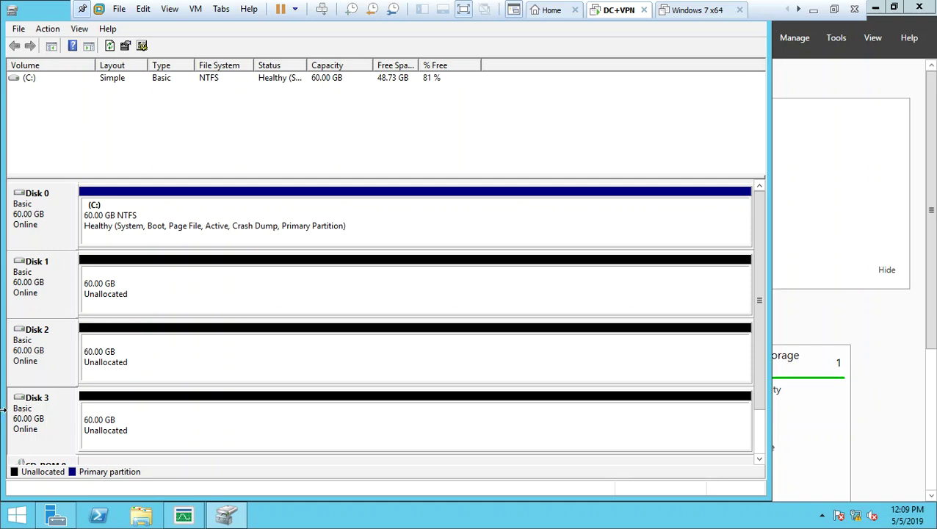
click(36, 309)
click(50, 362)
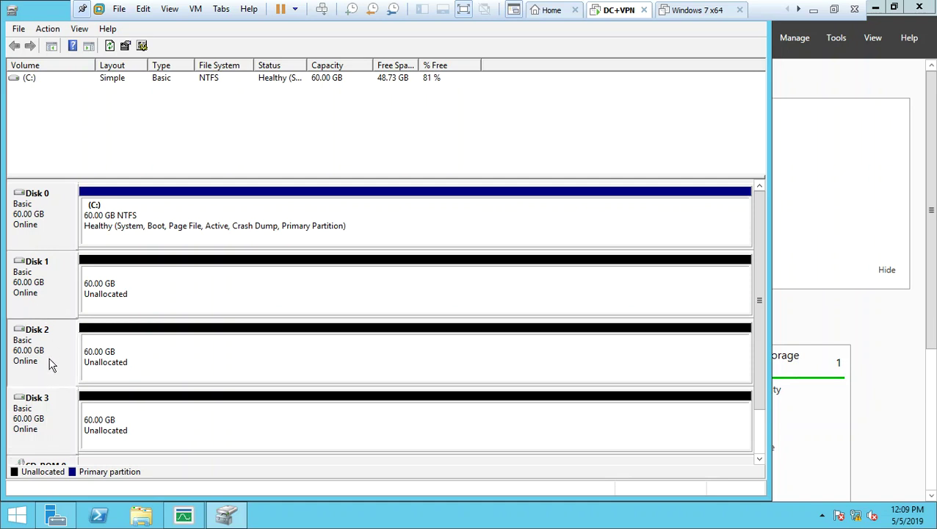
click(40, 411)
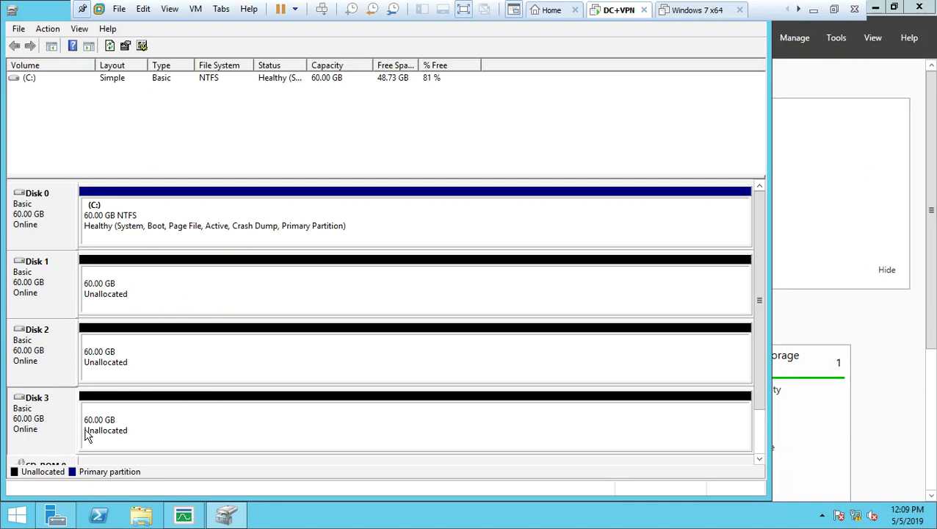
click(120, 414)
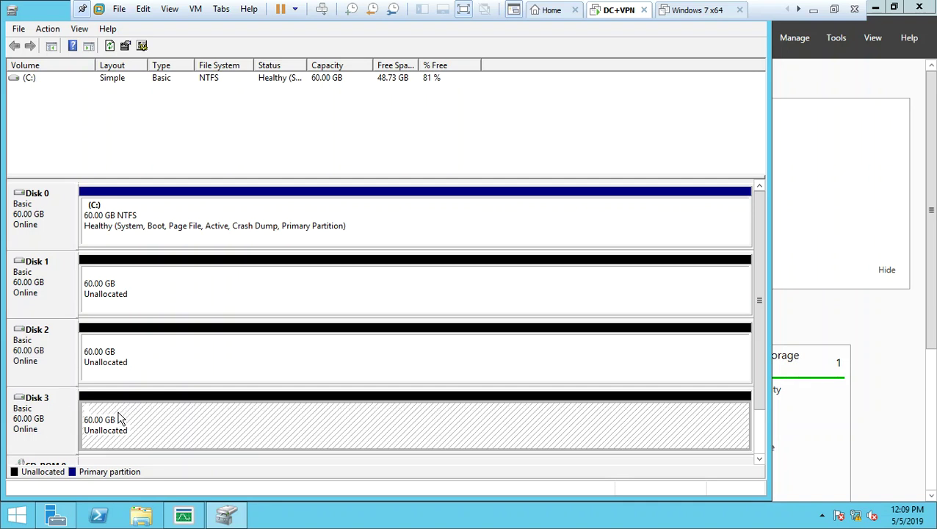
click(126, 371)
click(134, 309)
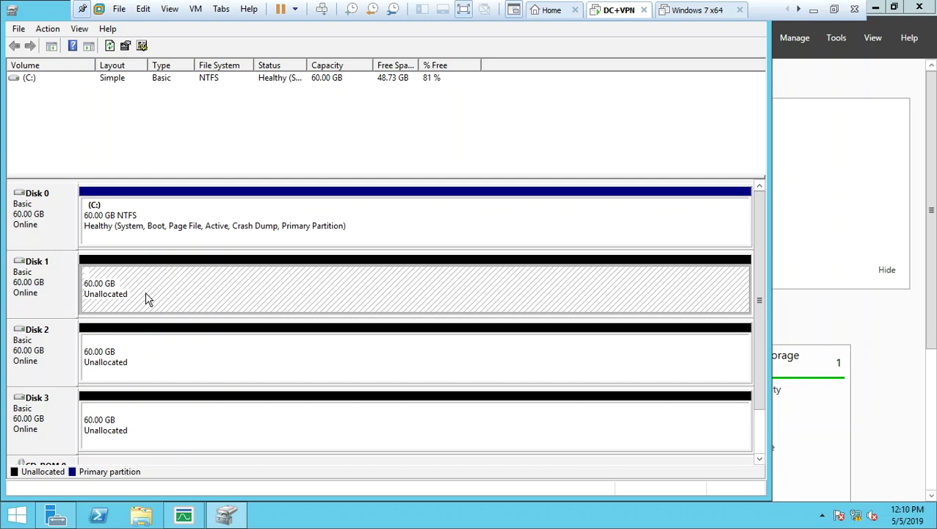
click(45, 294)
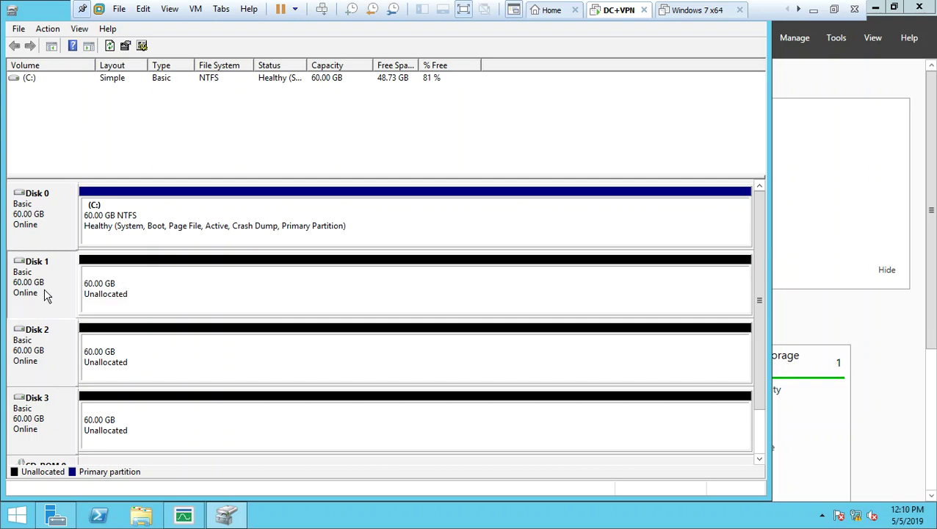
Start a new striped volume on Disk 1's unallocated space and include Disks 2 and 3.
click(123, 304)
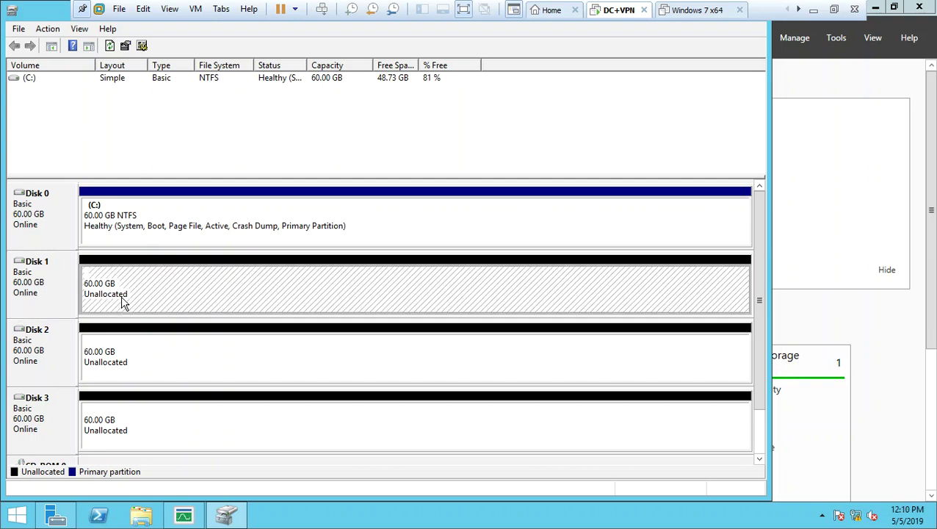
right_click(123, 304)
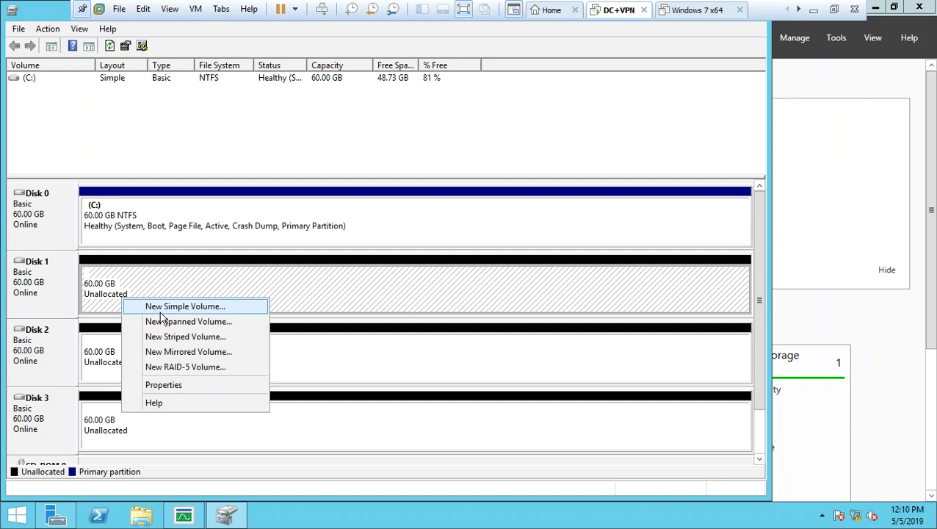
click(202, 342)
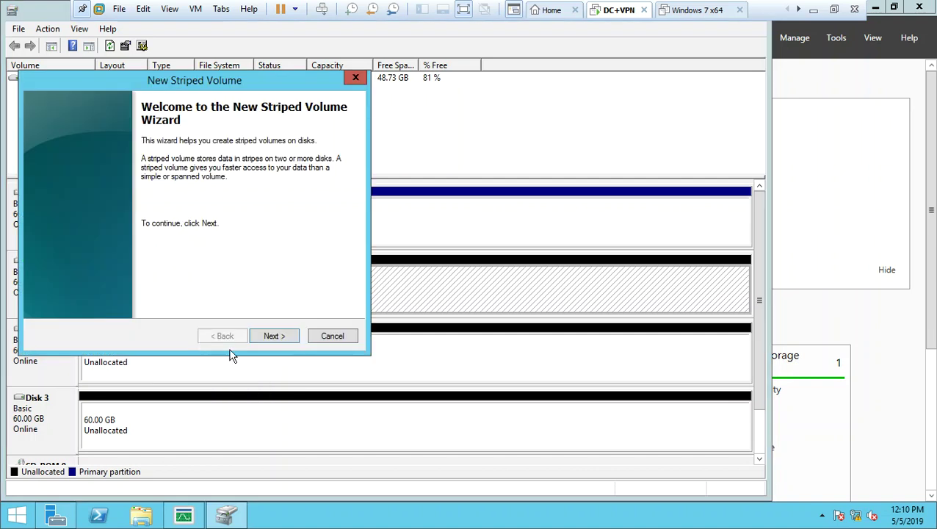
click(268, 336)
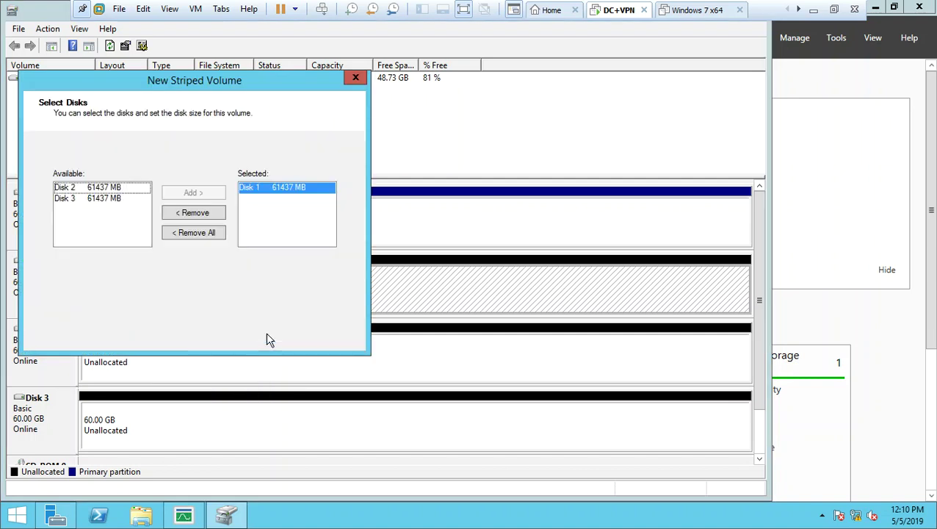
click(115, 189)
click(178, 193)
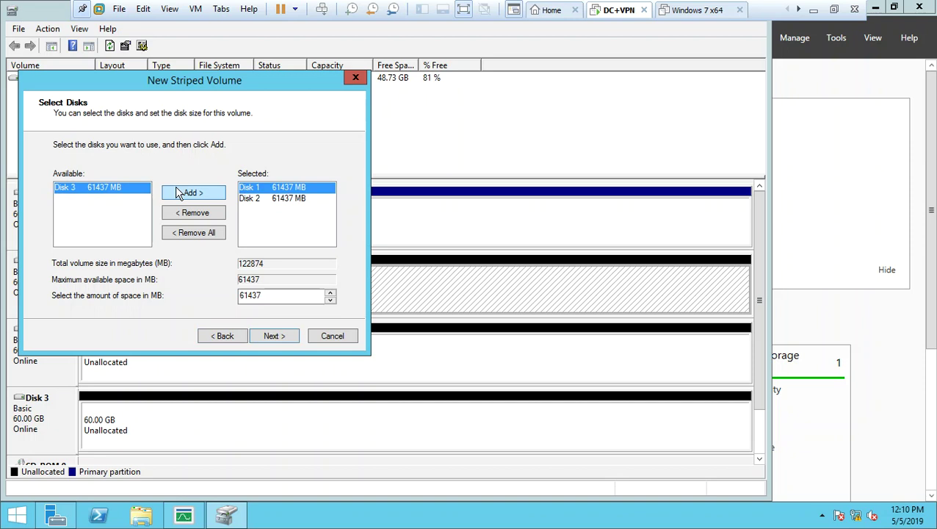
click(179, 193)
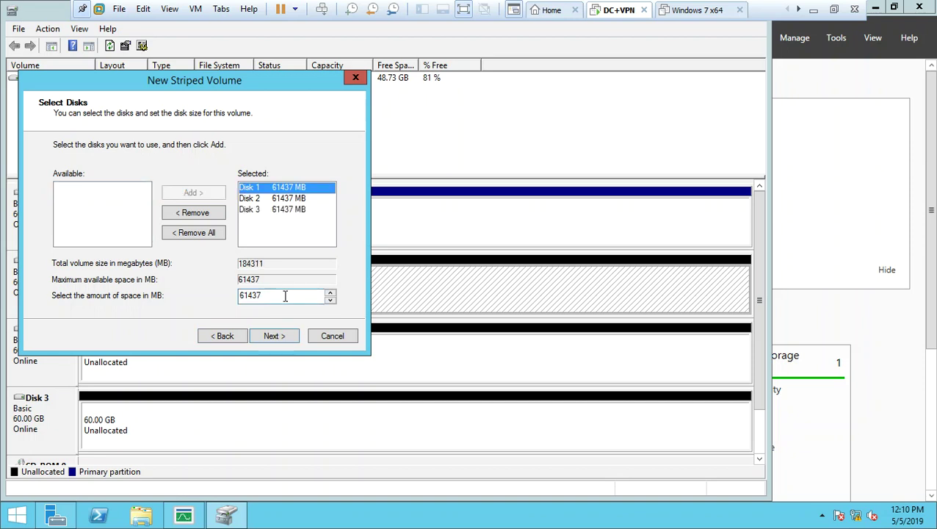
Set the striped volume's space to 40000 MB per disk, finish with the default settings, and accept converting the disks to dynamic.
drag(285, 295, 224, 290)
key(BackSpace)
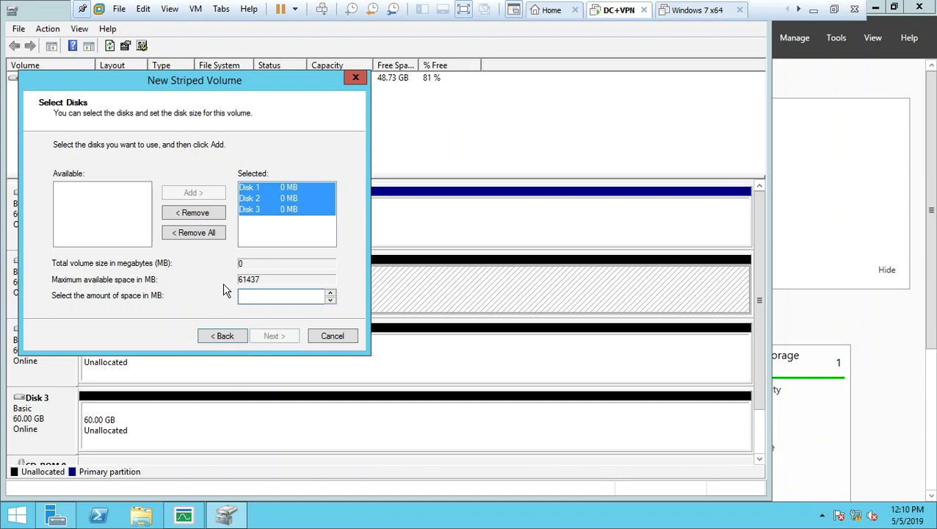
text(40000)
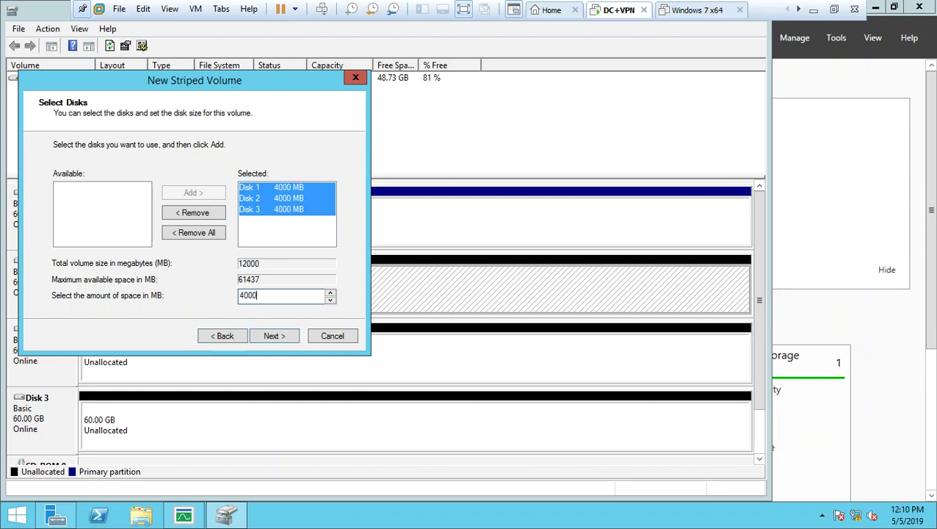
key(Return)
key(Return)
key(Return)
key(Return)
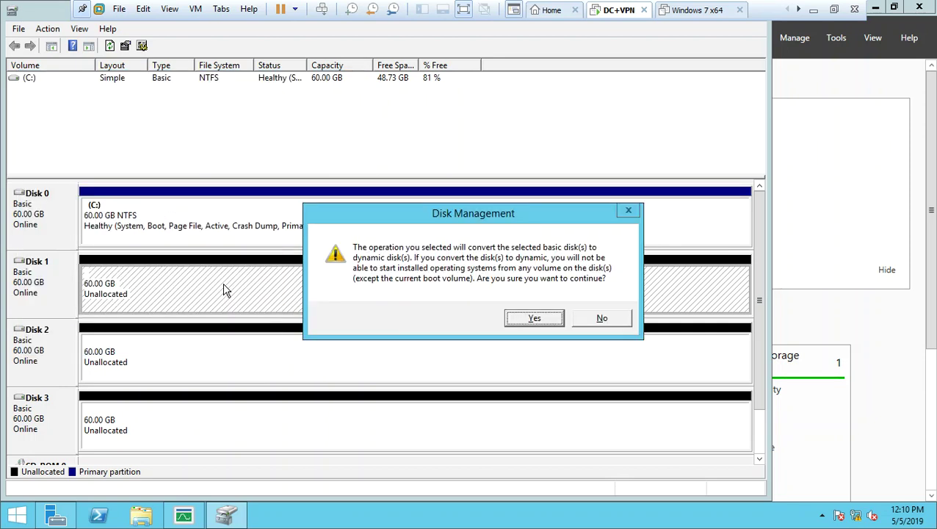
key(Return)
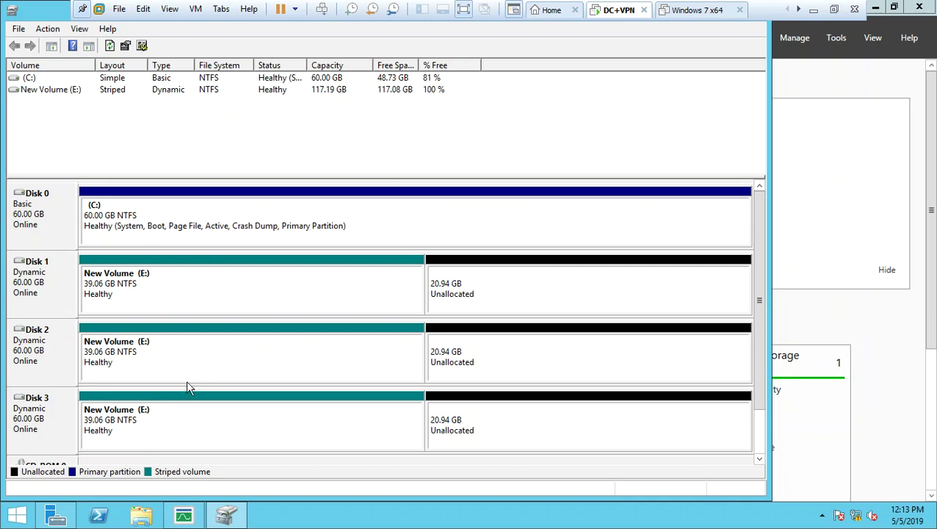
Delete striped volume E from Disks 1 to 3, accepting the loss of its data.
click(162, 416)
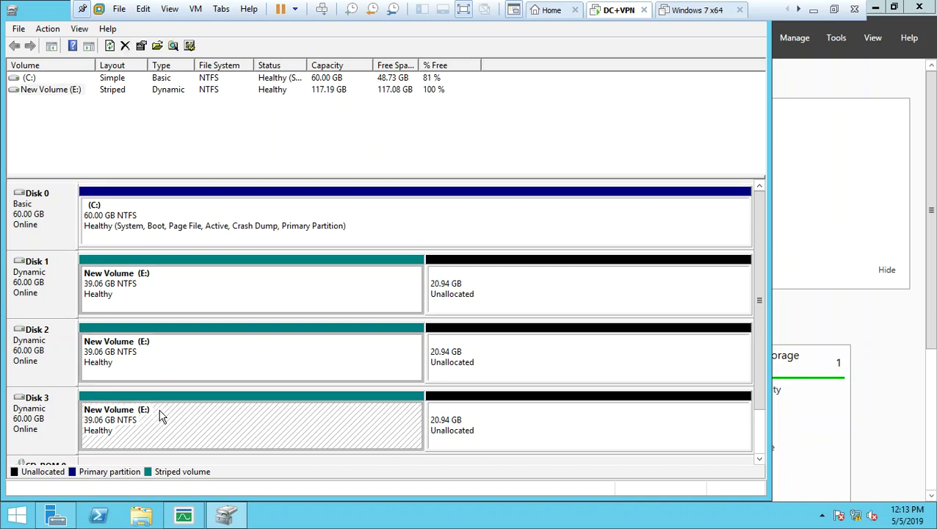
right_click(161, 416)
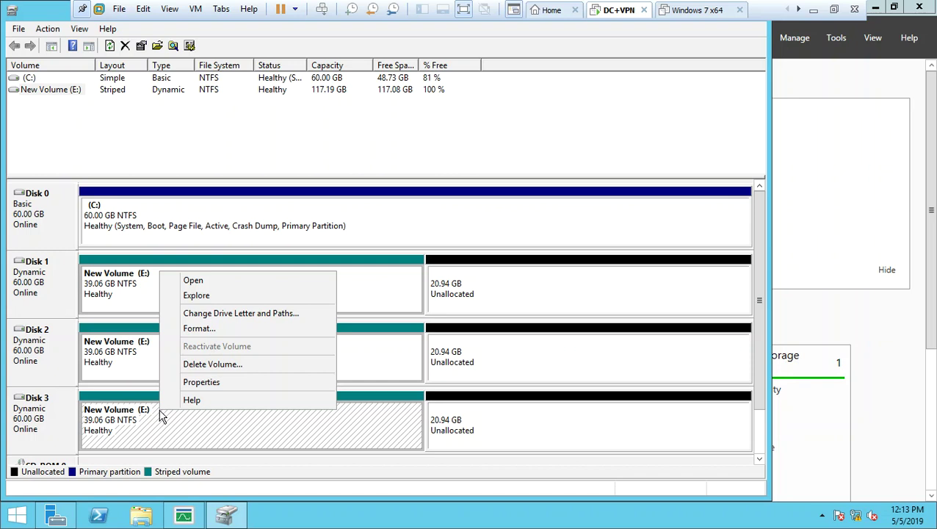
click(194, 365)
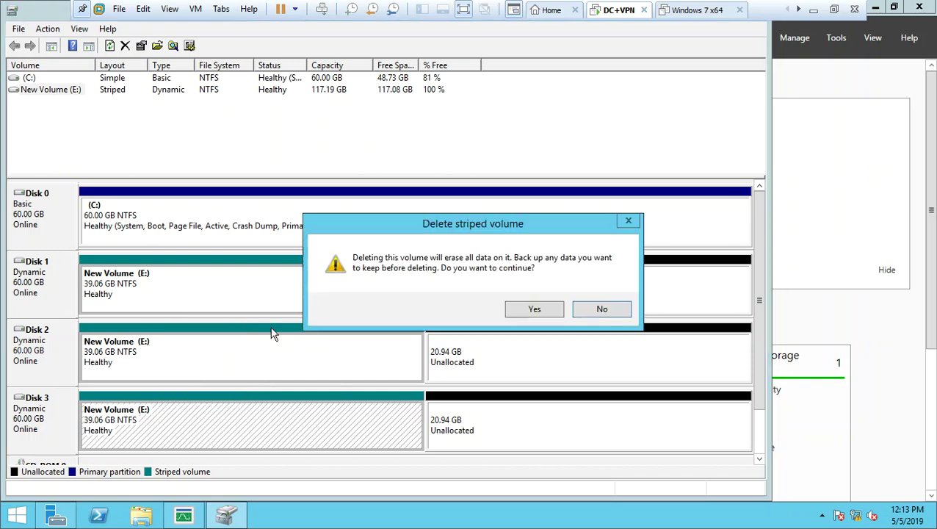
click(517, 314)
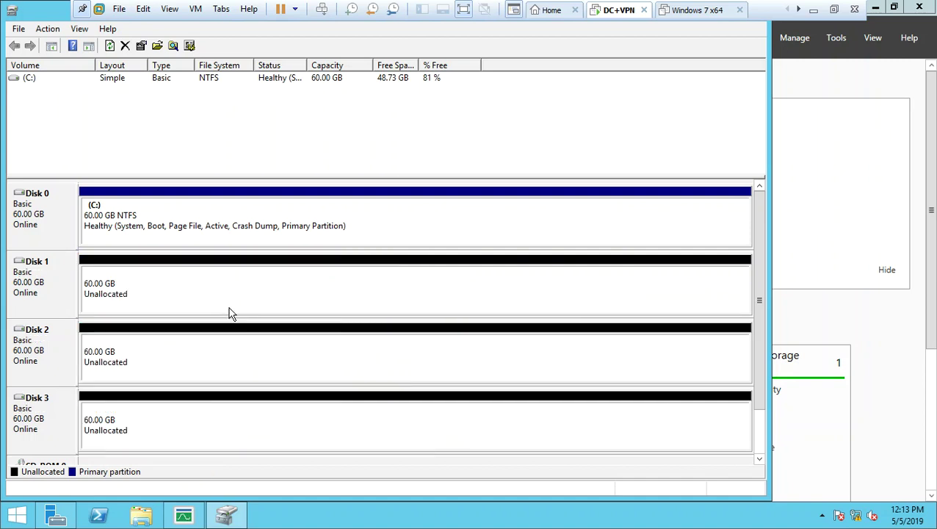
Start a new mirrored volume on Disk 1's unallocated space and include Disk 2.
click(163, 293)
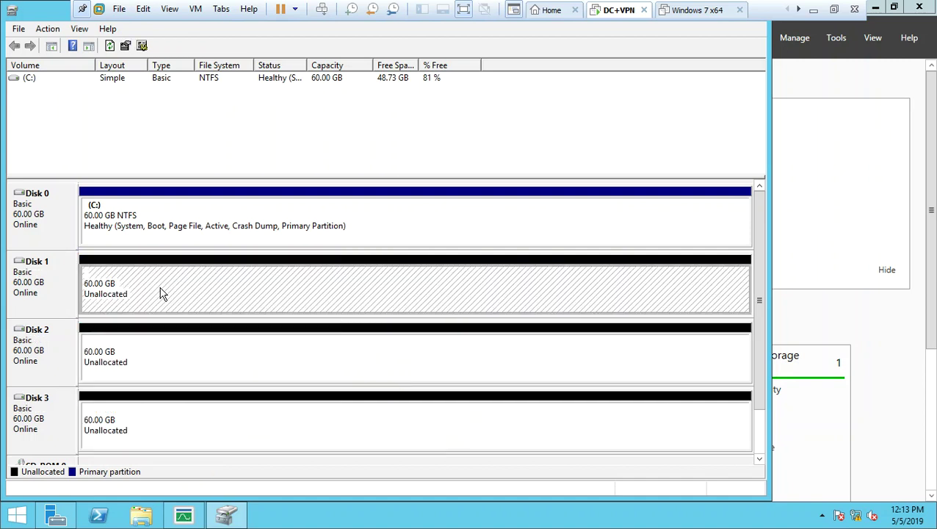
right_click(133, 282)
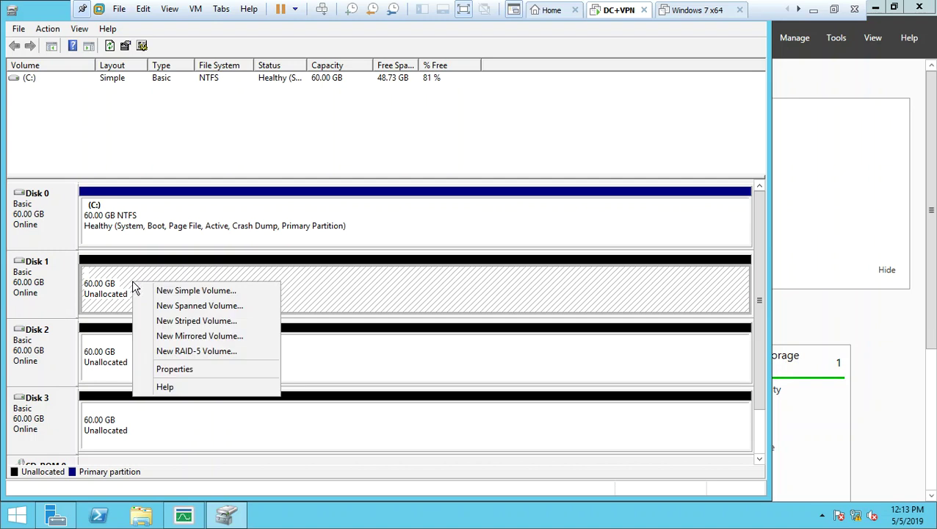
click(197, 338)
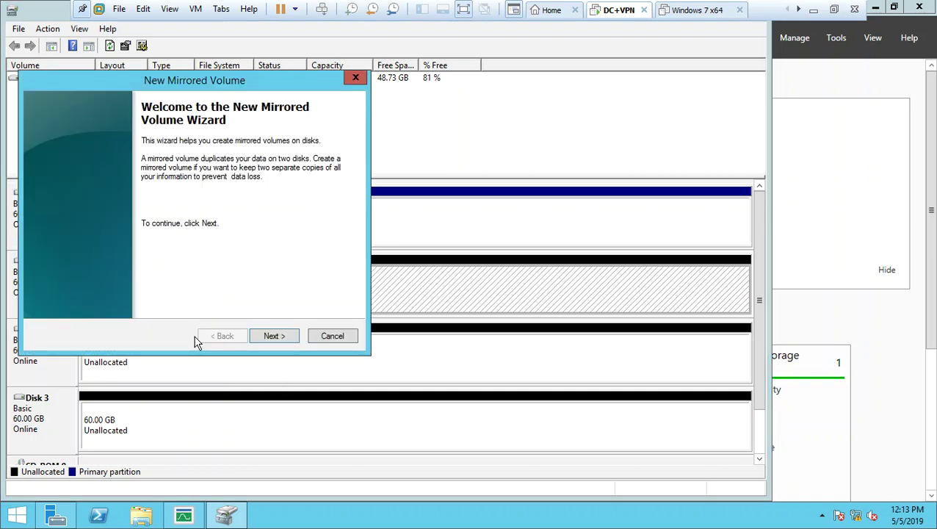
click(264, 339)
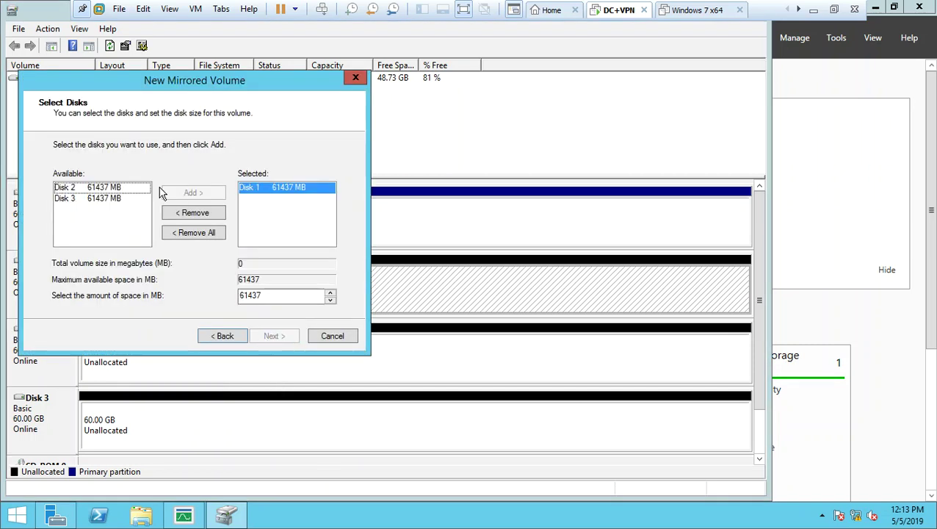
click(138, 188)
click(200, 193)
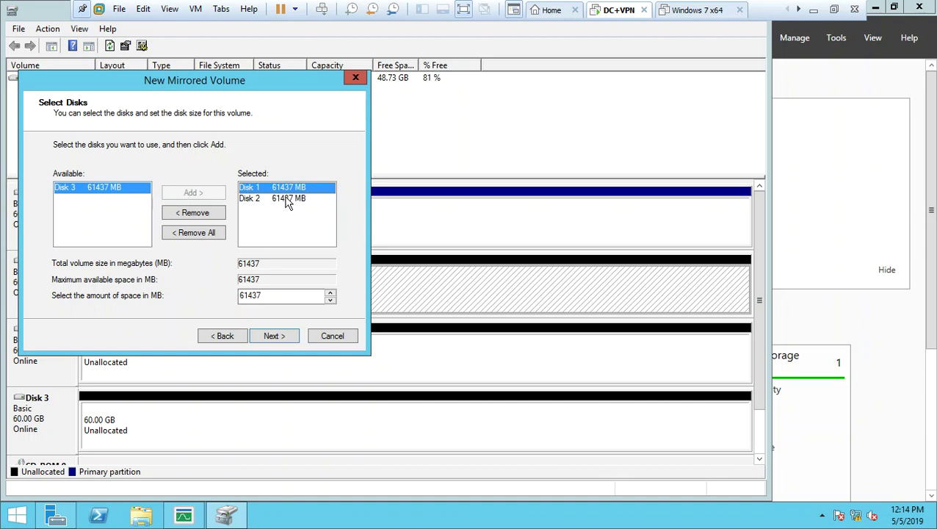
Set the mirrored volume's space to 4096 MB, finish with the default settings, and accept converting the disks to dynamic.
click(265, 296)
key(BackSpace)
key(BackSpace)
key(BackSpace)
key(BackSpace)
key(BackSpace)
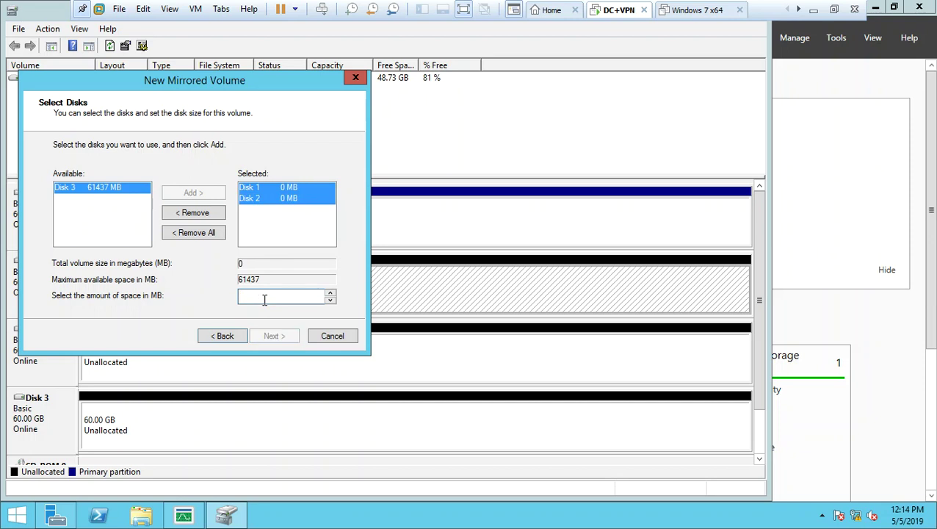
text(4096)
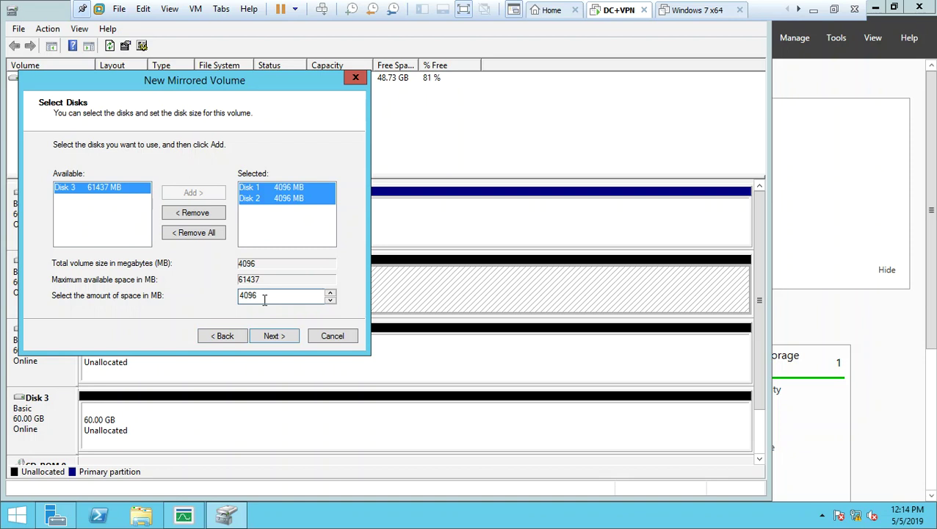
key(Return)
key(Return)
key(Return)
key(Return)
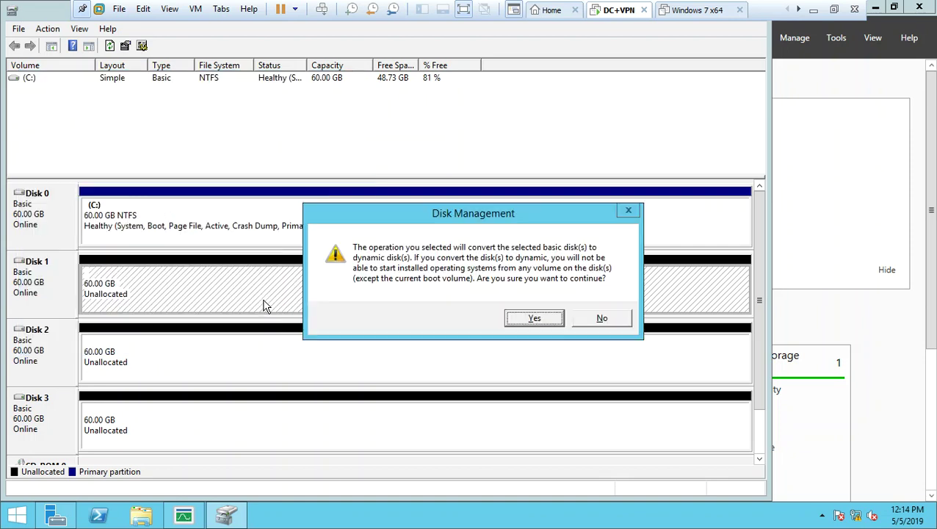
click(547, 321)
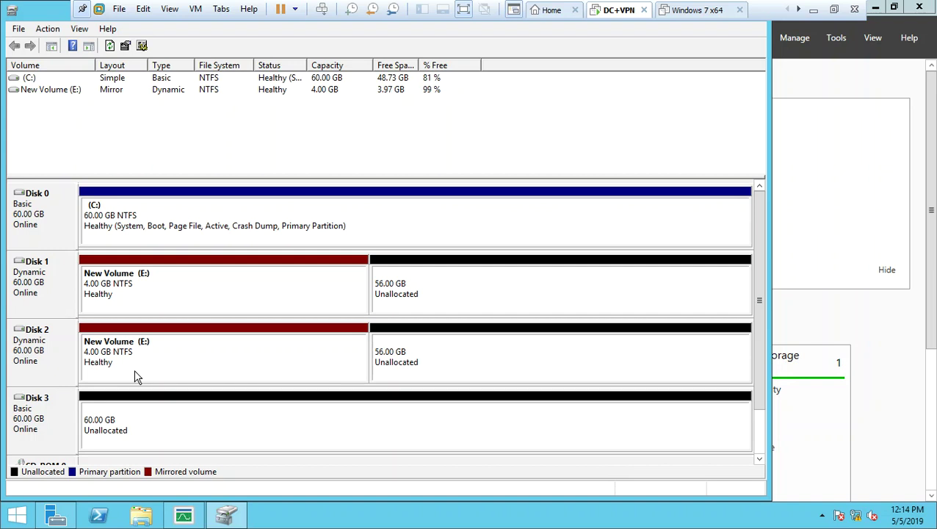
Examine the two copies of mirrored volume E on Disks 1 and 2, and open the volume for exploring.
click(146, 303)
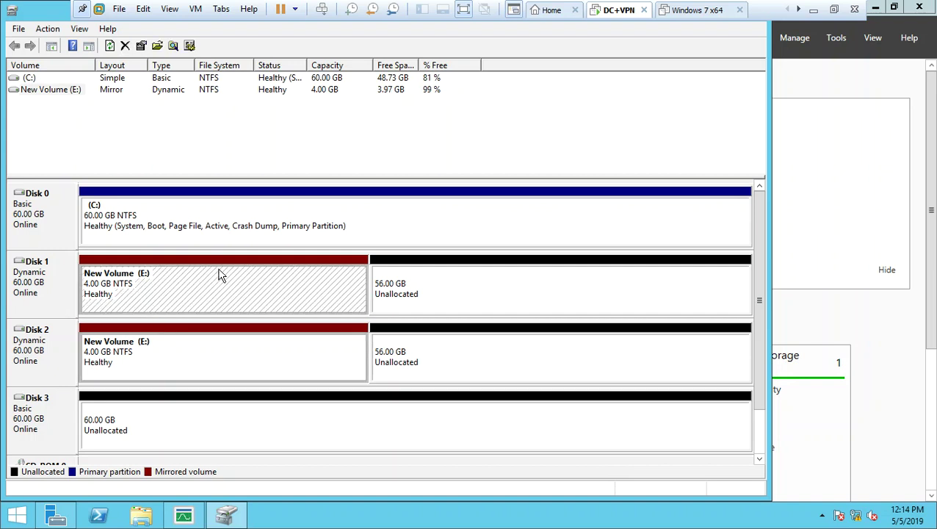
click(171, 365)
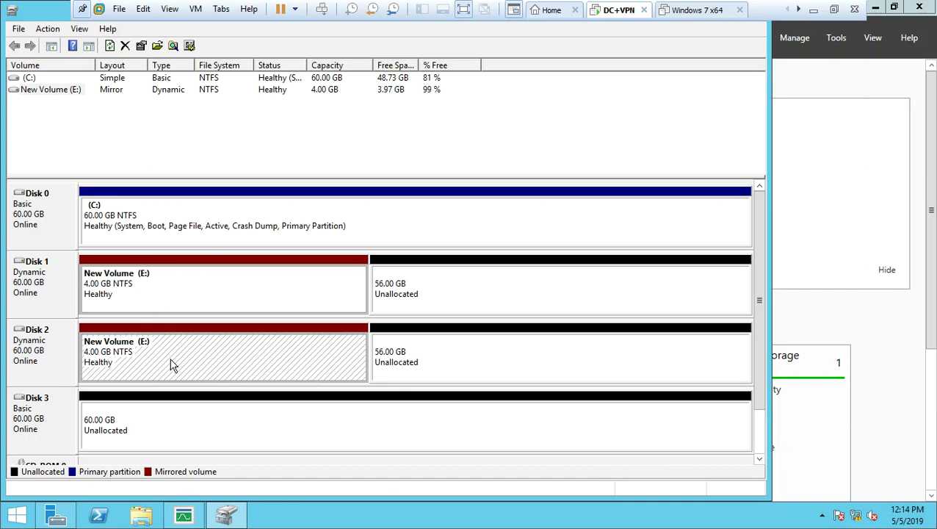
click(186, 306)
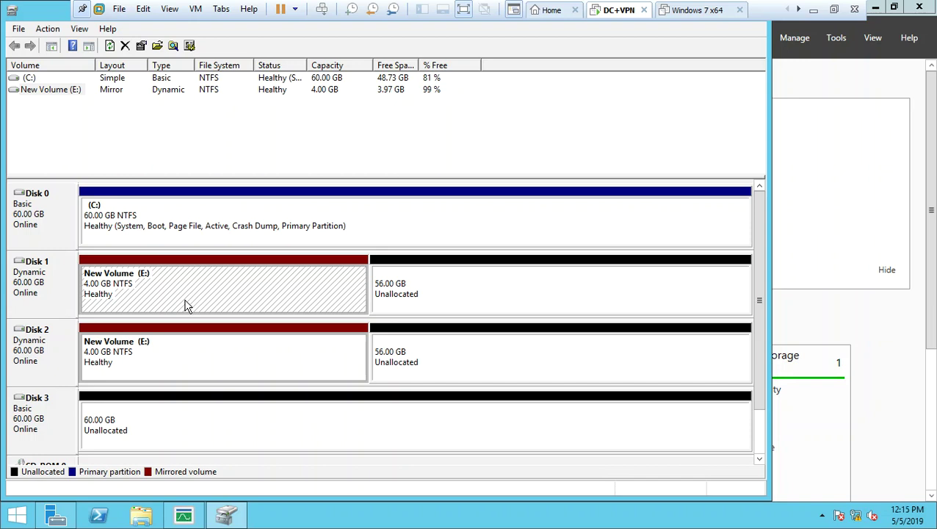
click(171, 351)
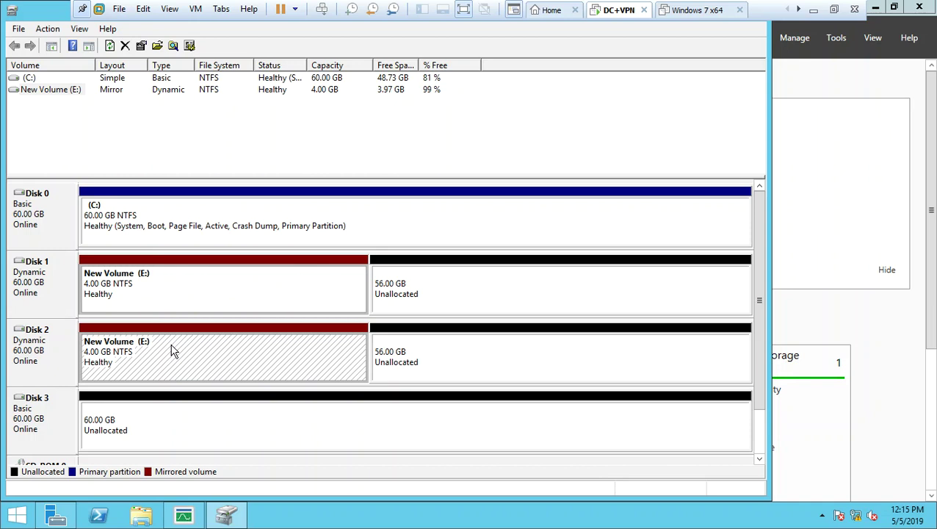
click(203, 289)
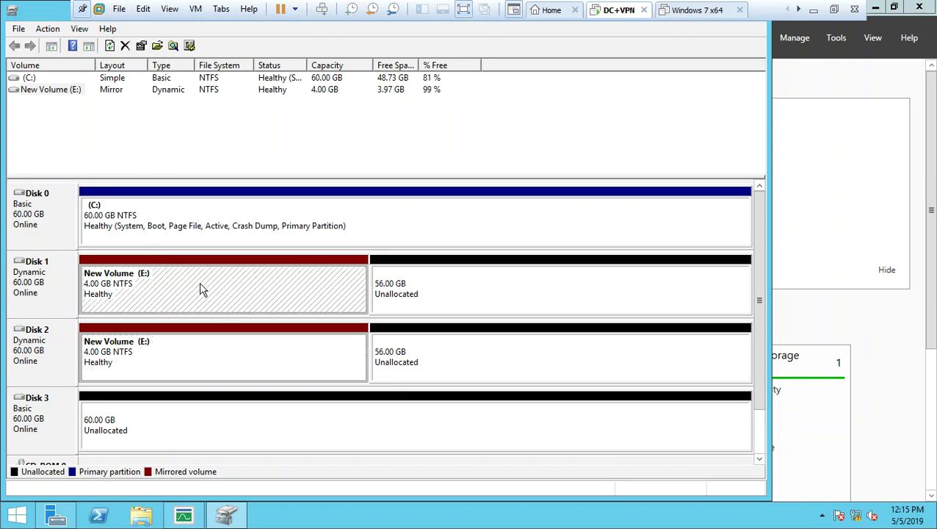
right_click(203, 288)
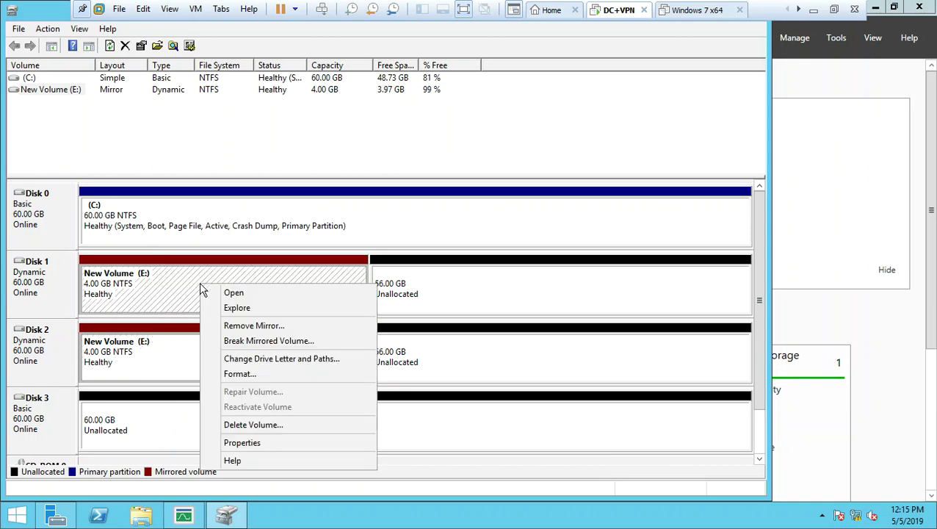
click(232, 304)
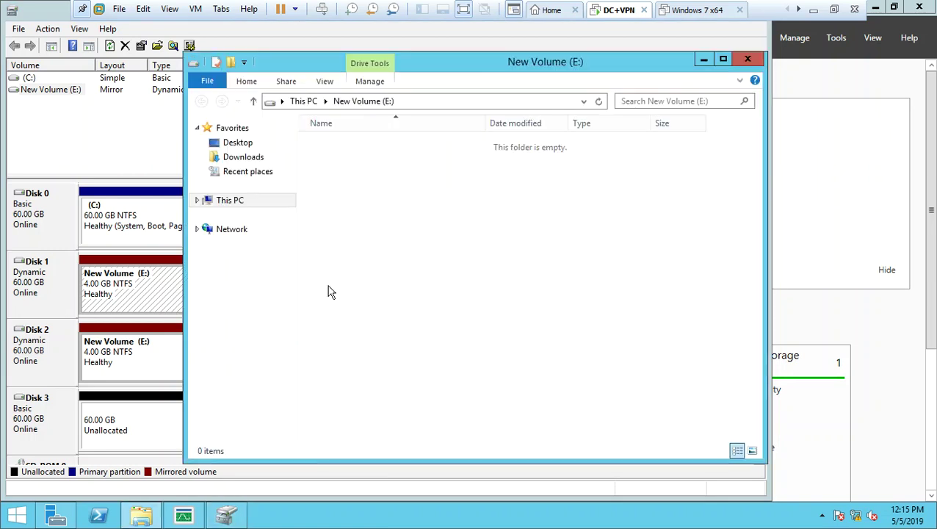
Create a text document and a bitmap image with default names on volume E.
right_click(369, 282)
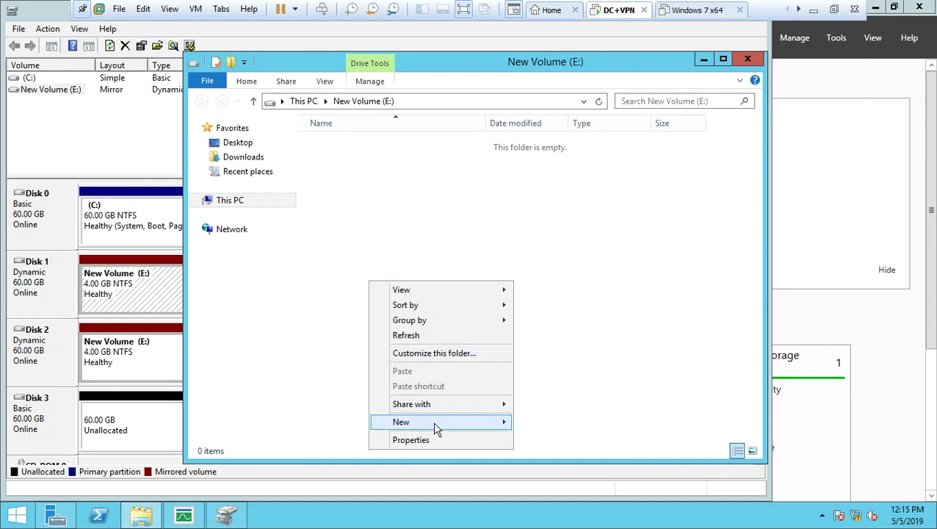
mouse_move(433, 423)
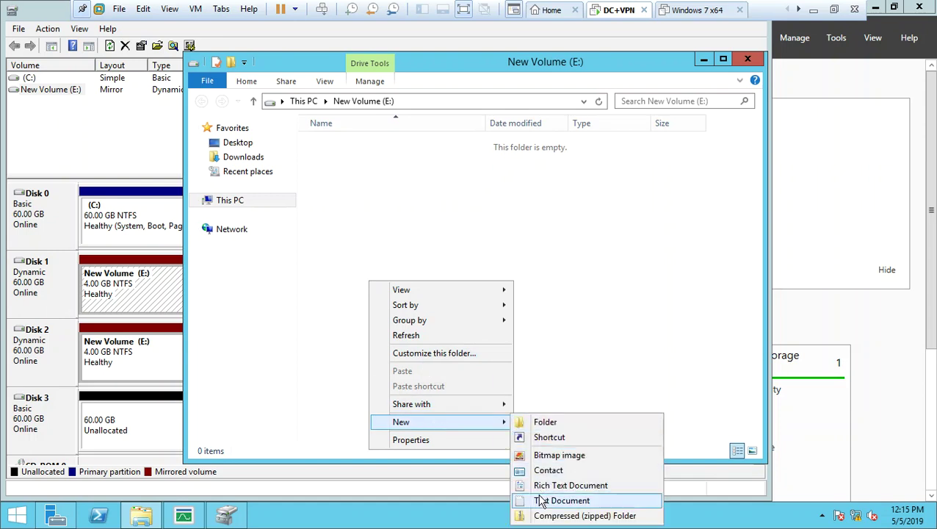
click(564, 500)
right_click(388, 213)
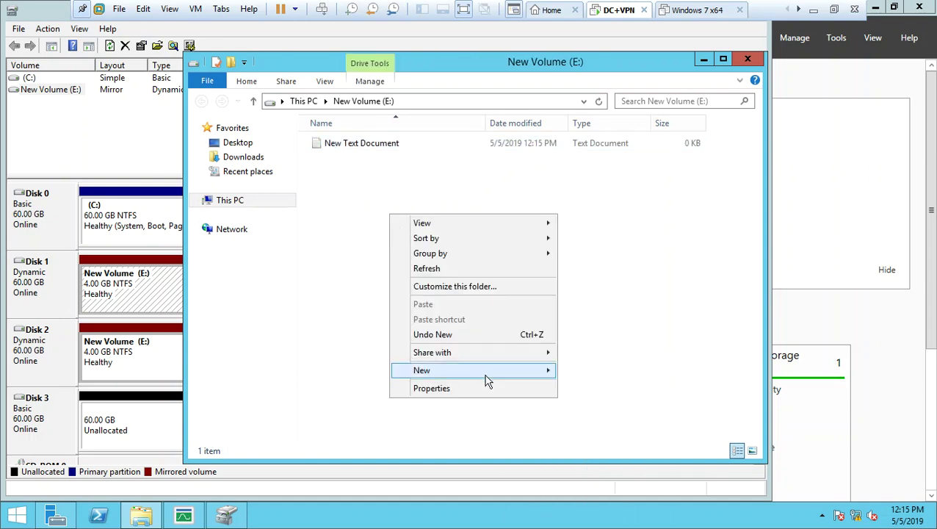
mouse_move(485, 371)
click(591, 405)
click(368, 220)
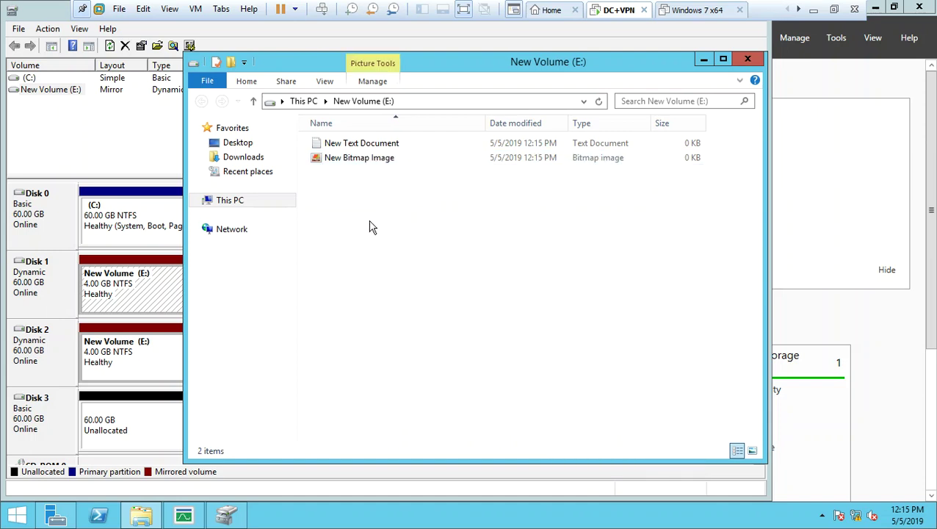
Add a compressed folder and a second bitmap image to volume E, and close its window.
right_click(369, 221)
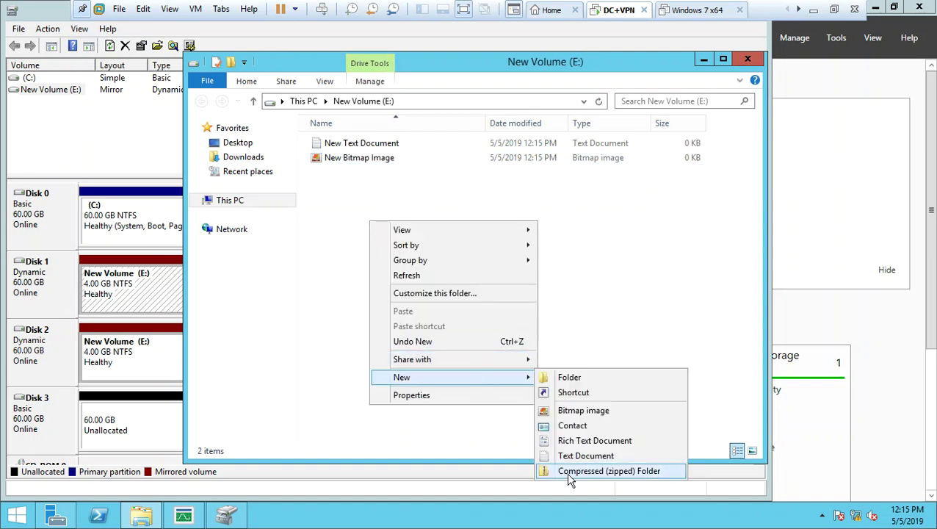
click(569, 473)
right_click(436, 273)
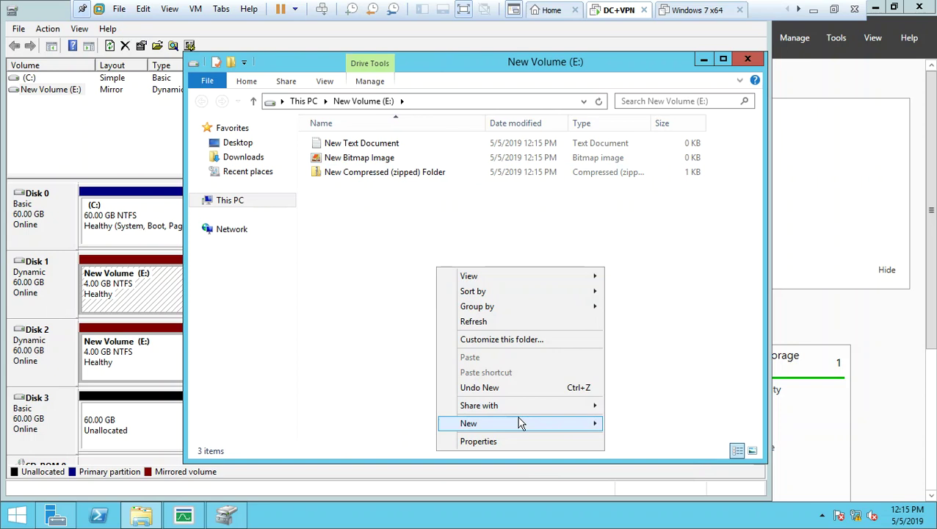
mouse_move(519, 423)
click(625, 457)
click(508, 350)
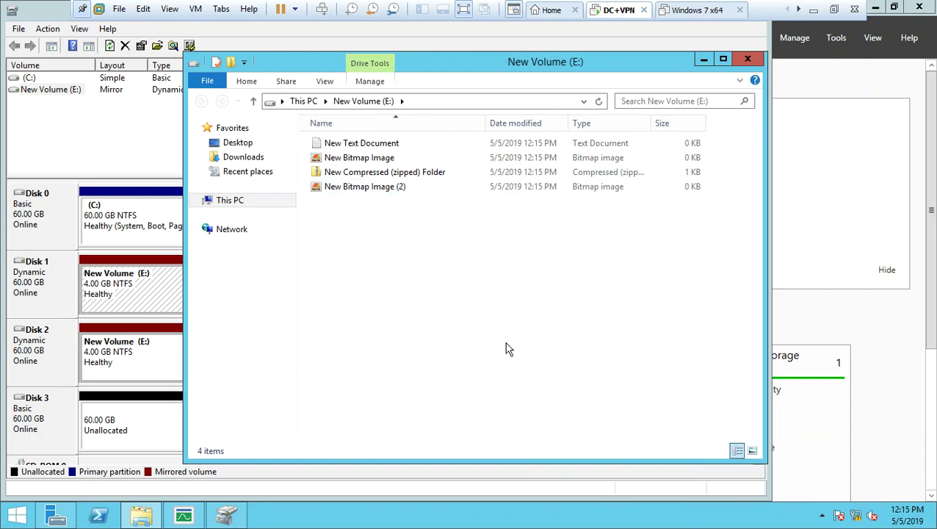
click(746, 60)
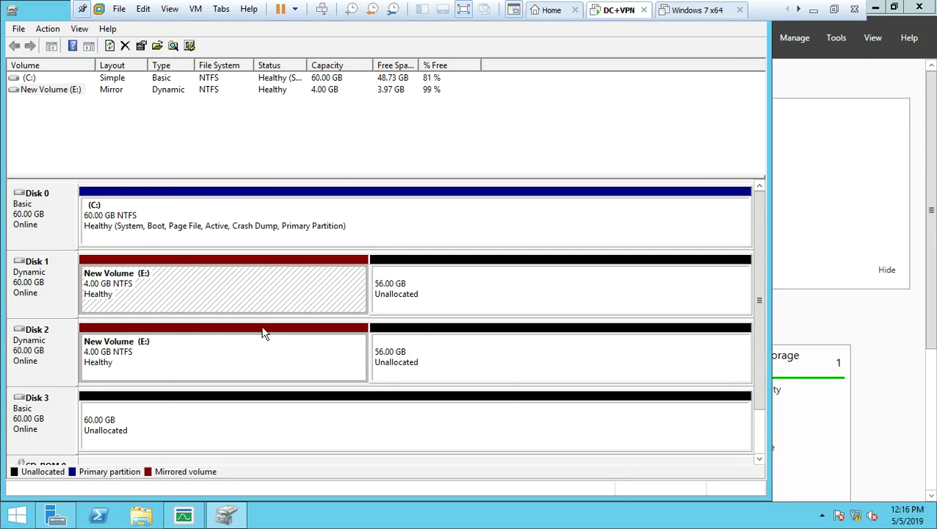
Break mirrored volume E on Disks 1 and 2, accepting the loss of fault tolerance.
right_click(191, 292)
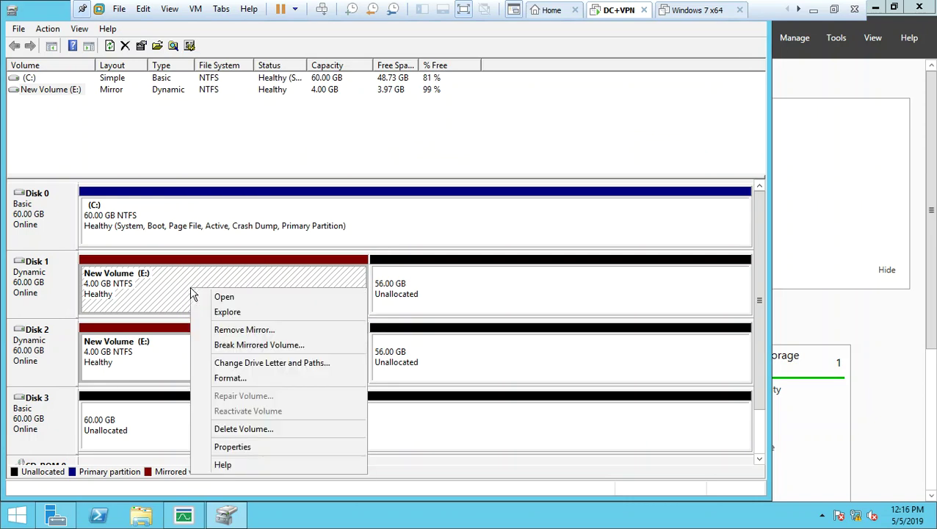
click(266, 349)
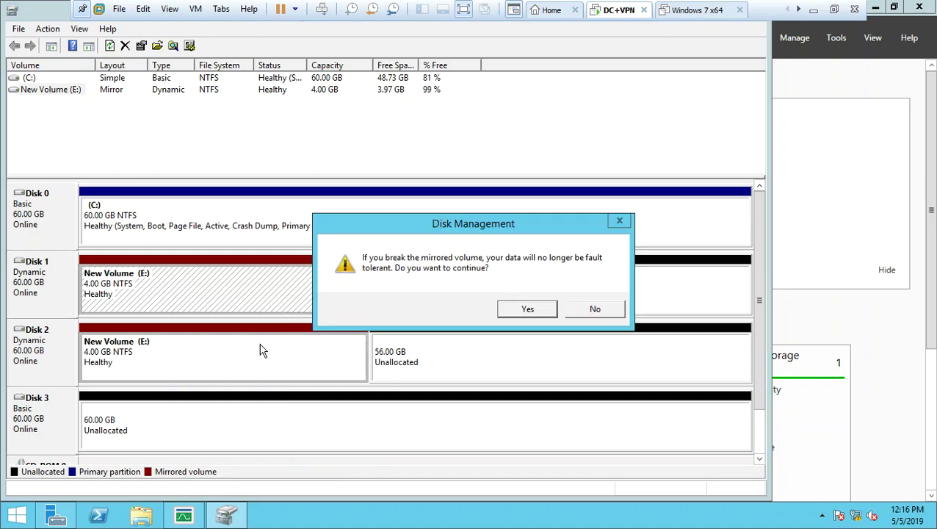
click(525, 311)
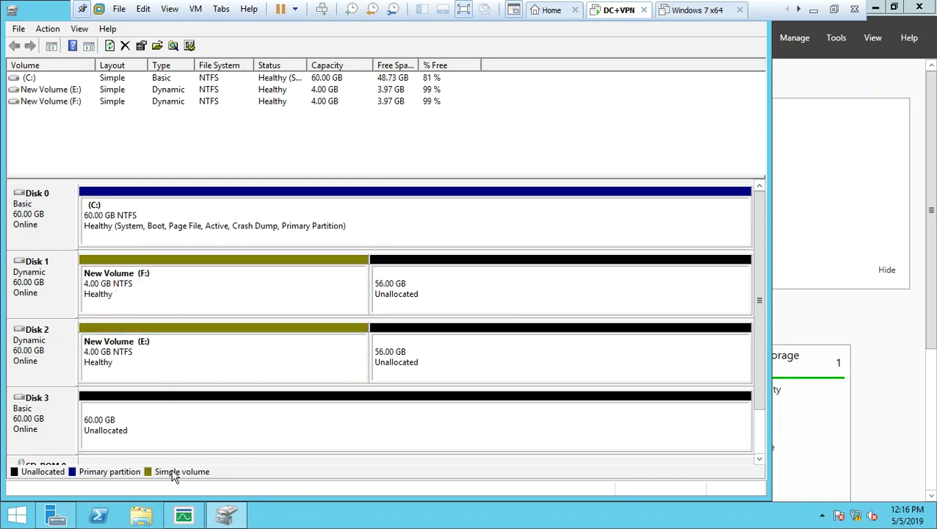
Examine the split volumes on Disks 1 and 2, explore volume E's files, and minimize its window.
click(165, 368)
click(193, 289)
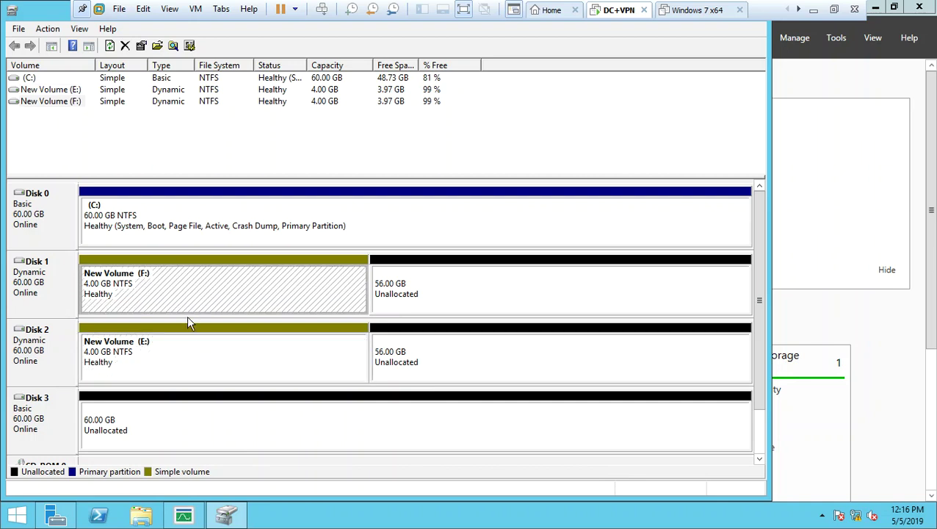
click(188, 345)
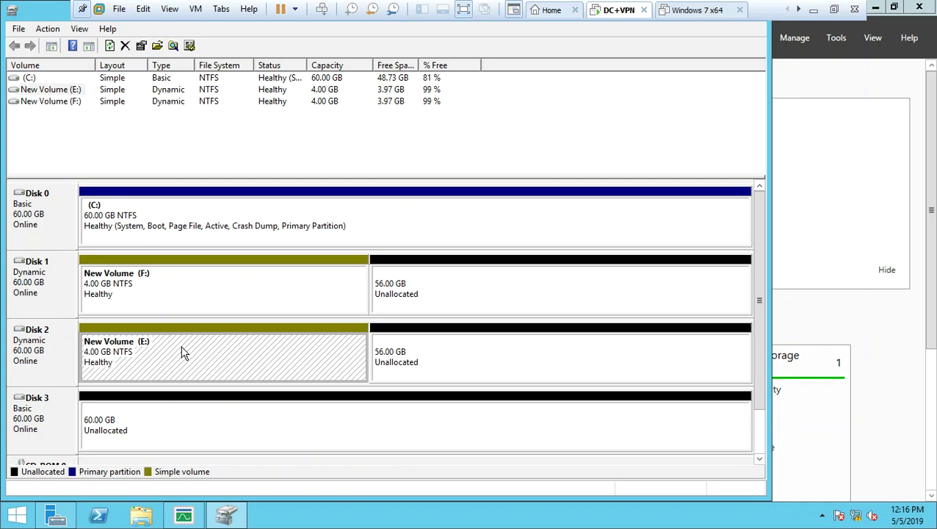
right_click(196, 298)
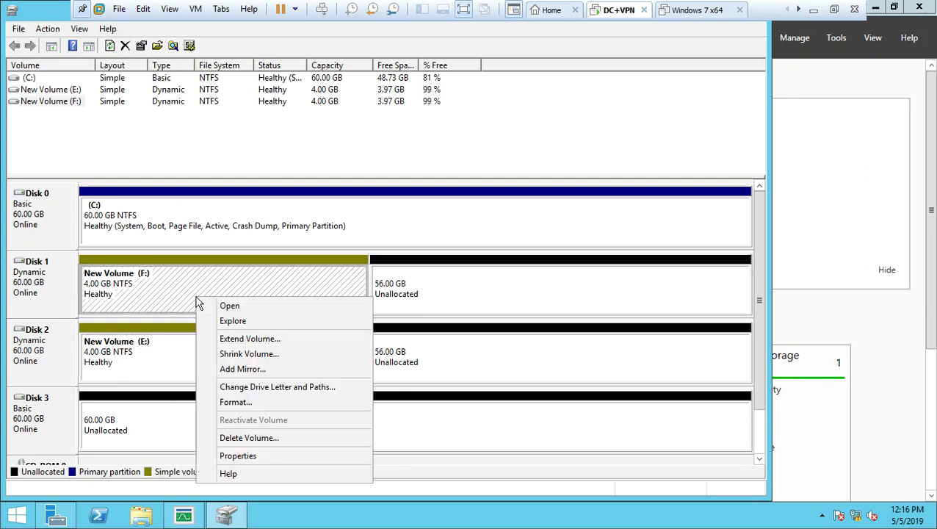
click(175, 362)
right_click(174, 361)
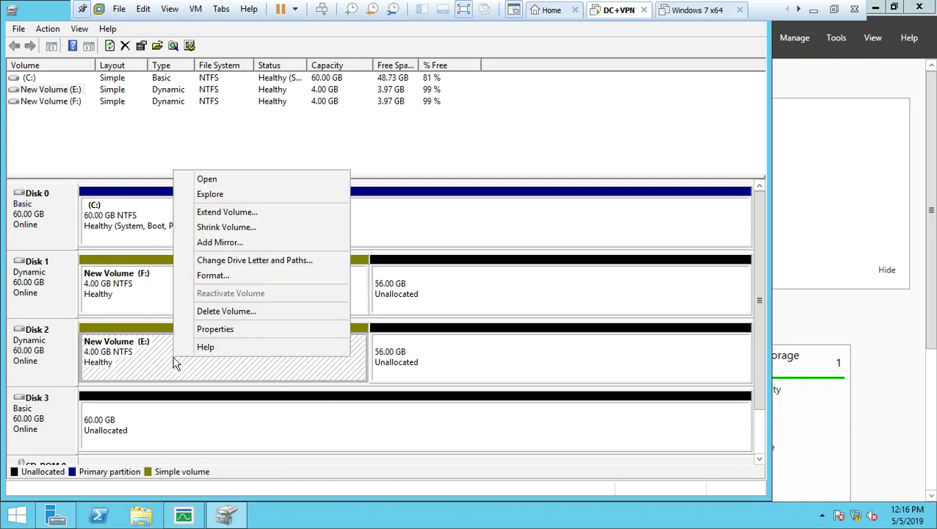
click(254, 189)
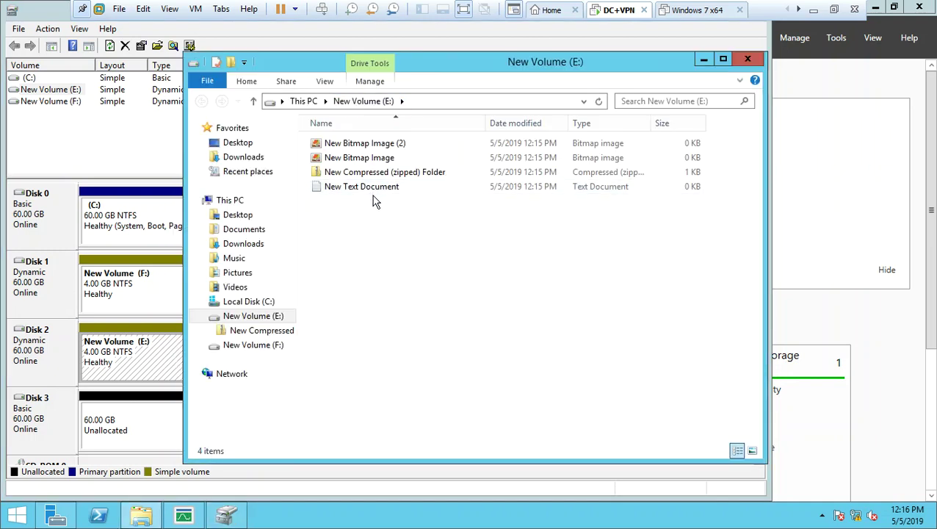
click(707, 60)
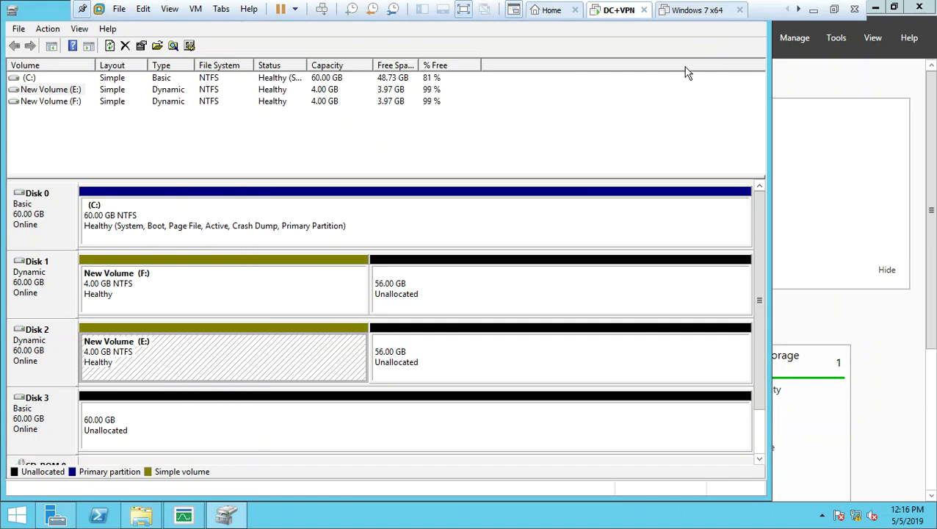
Explore volume F on Disk 1, compare its files with those on volume E, and close the window.
right_click(159, 361)
click(136, 314)
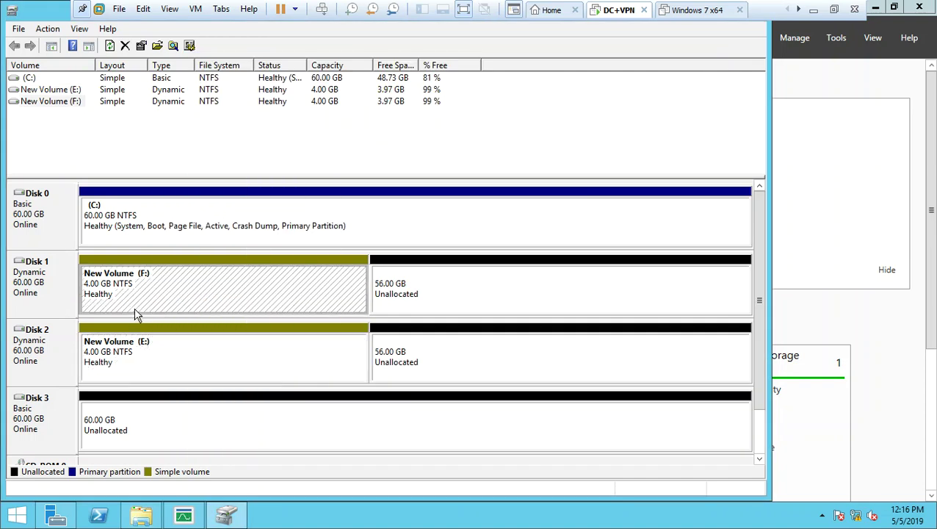
right_click(136, 314)
click(160, 319)
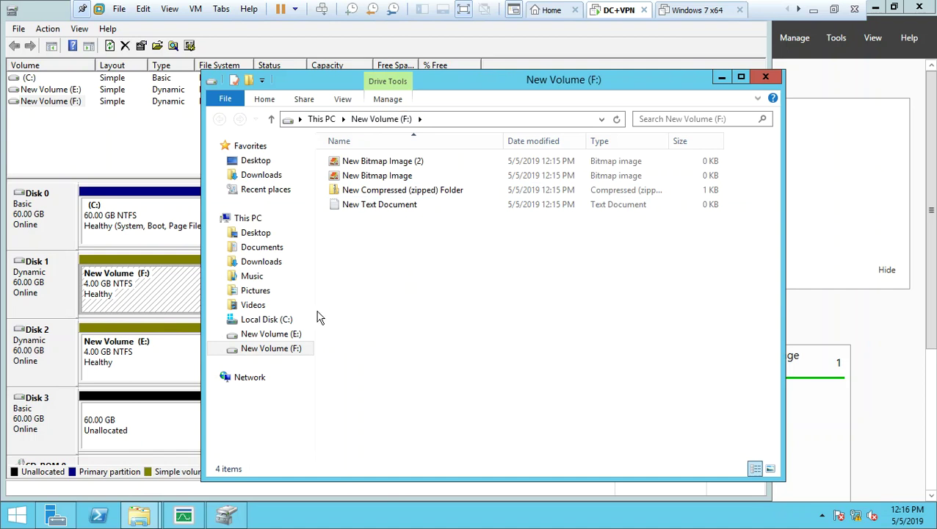
click(307, 340)
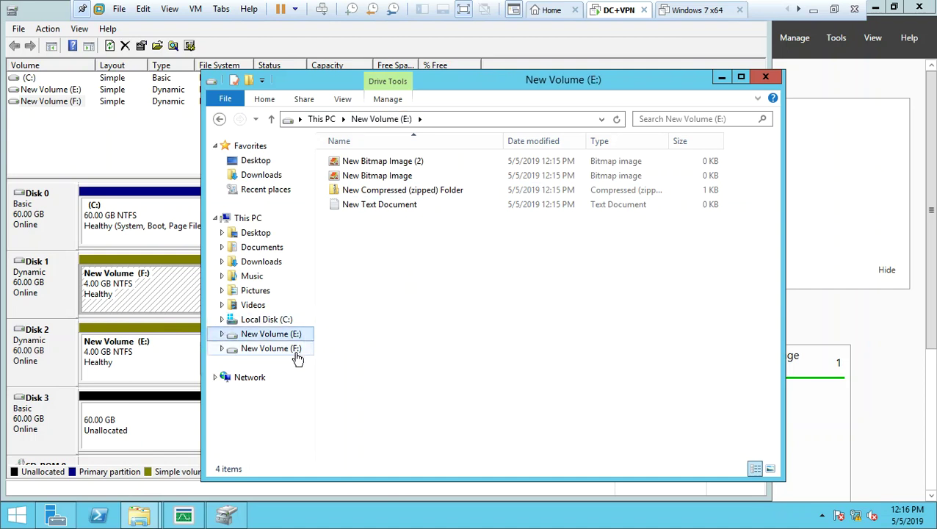
click(296, 351)
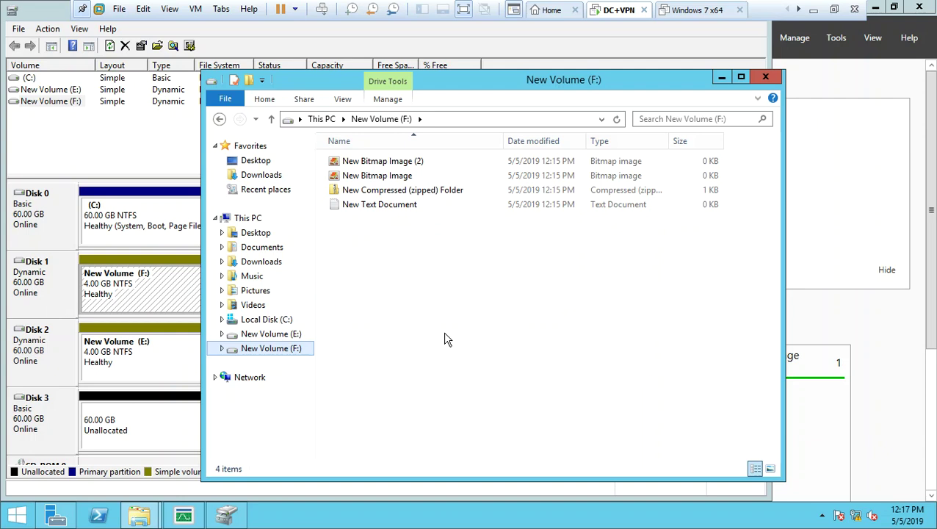
click(763, 77)
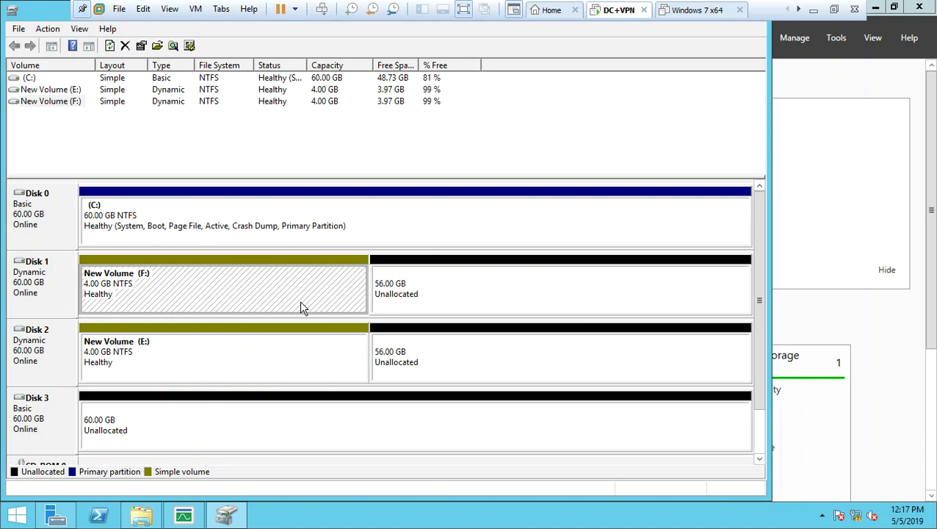
Add a mirror of volume E on Disk 3, accepting the conversion of the basic disk to dynamic.
click(238, 379)
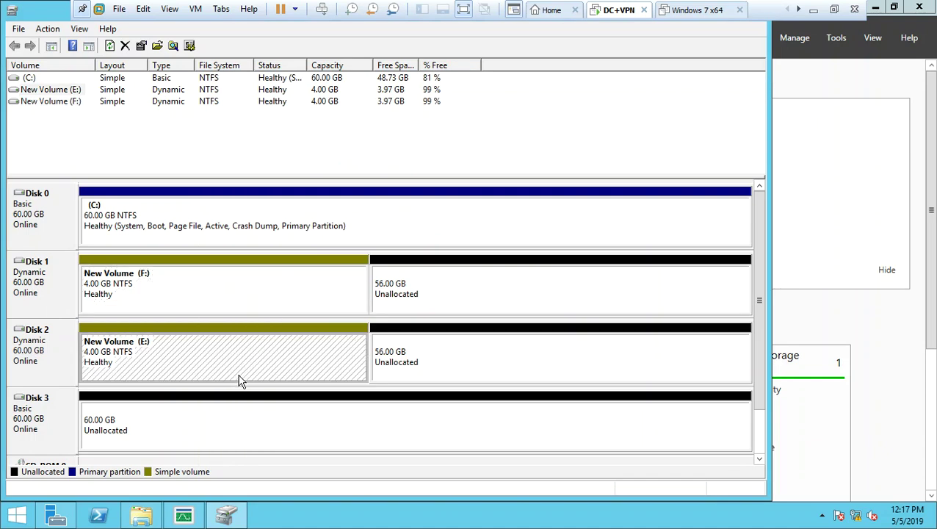
click(121, 433)
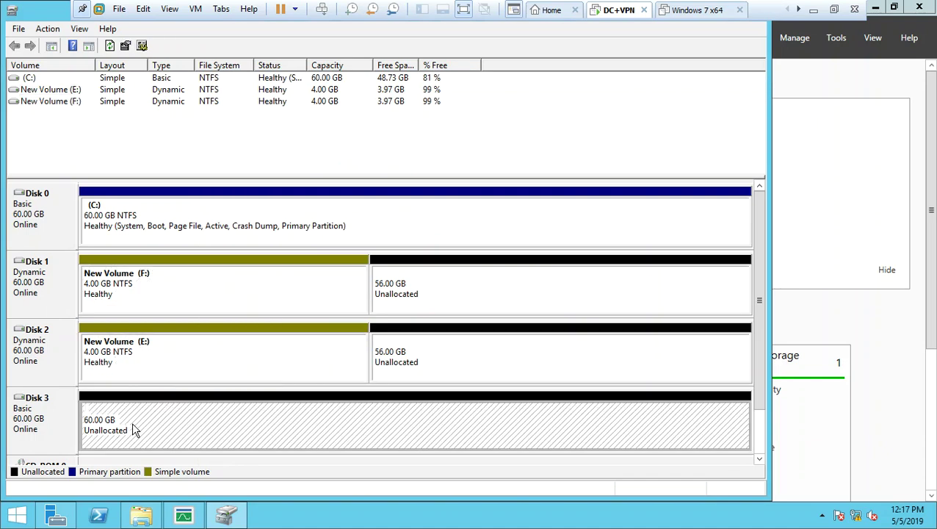
click(176, 373)
right_click(176, 373)
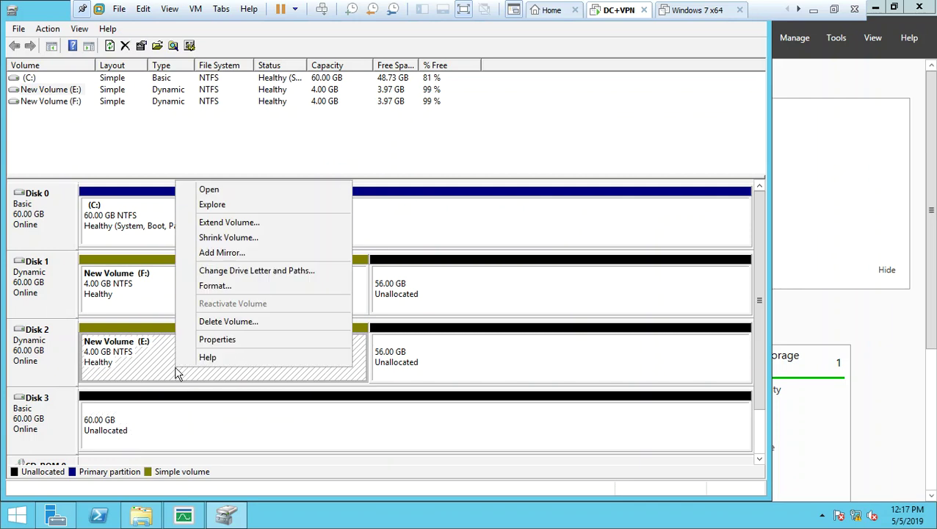
click(235, 253)
click(311, 280)
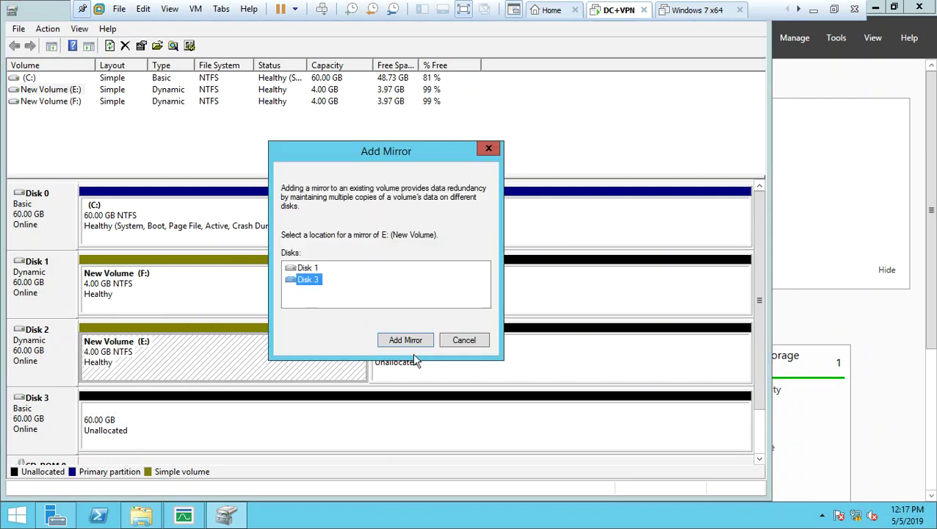
click(417, 342)
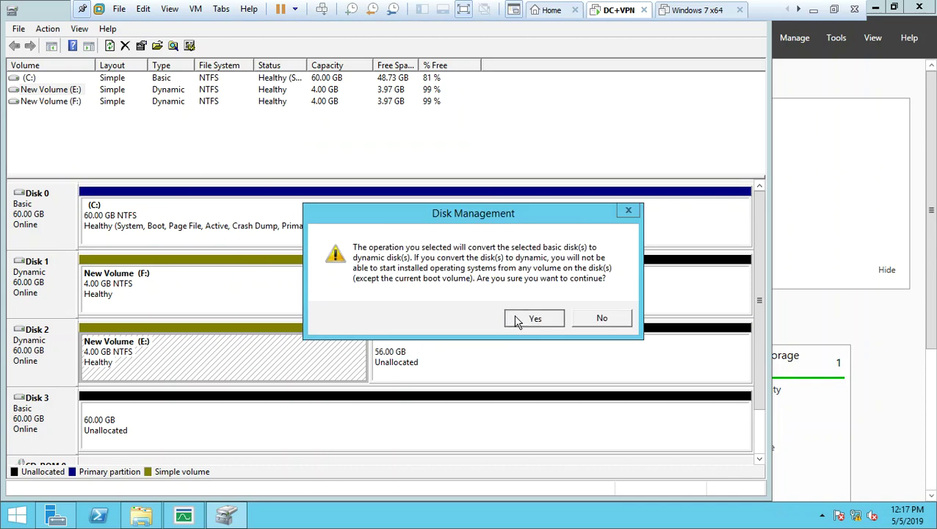
click(517, 322)
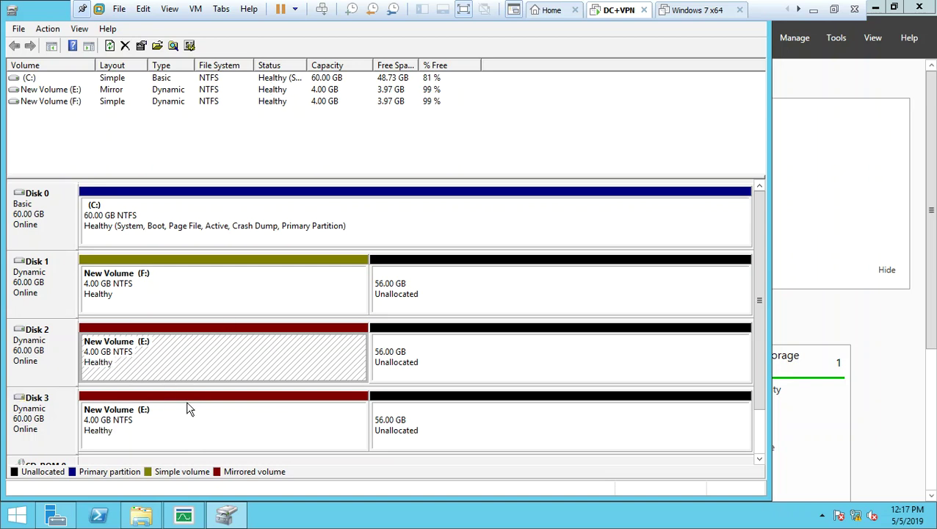
Examine the two copies of mirrored volume E on Disks 2 and 3.
click(185, 417)
click(200, 369)
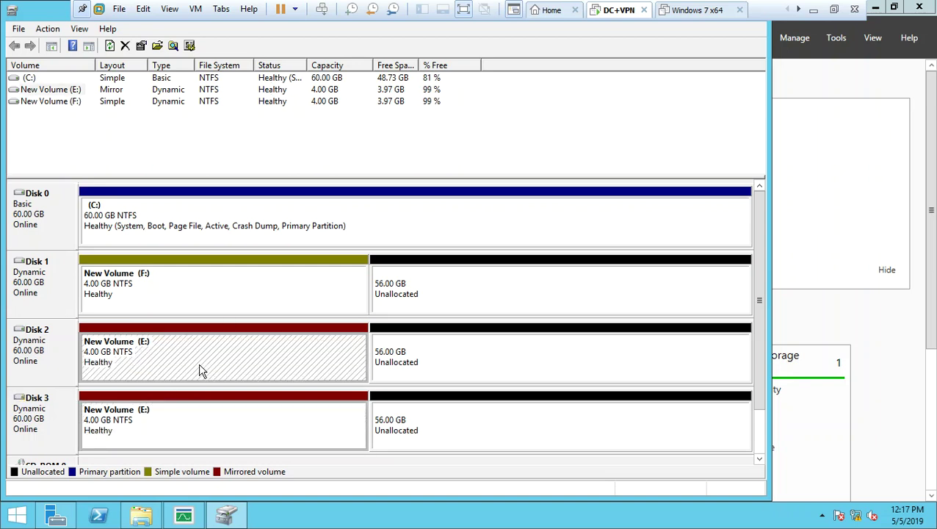
click(187, 421)
click(211, 357)
click(192, 401)
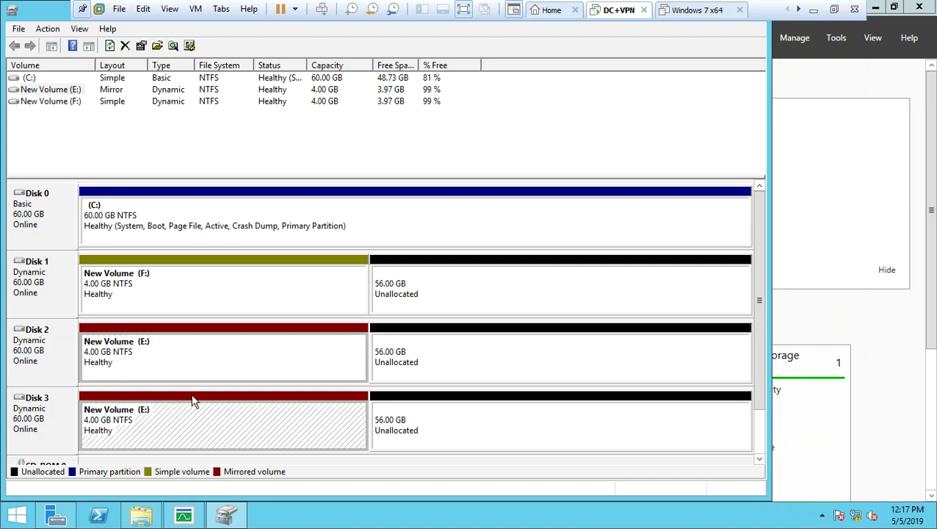
click(197, 347)
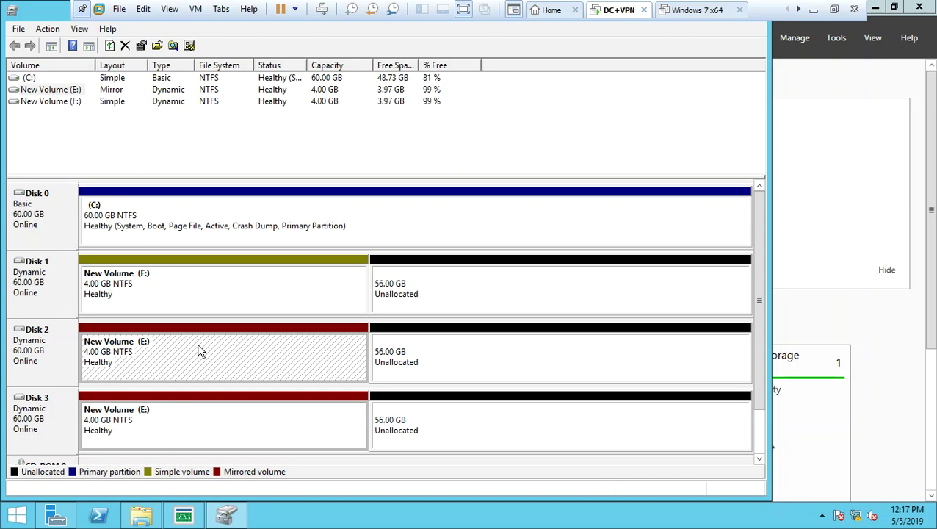
click(192, 420)
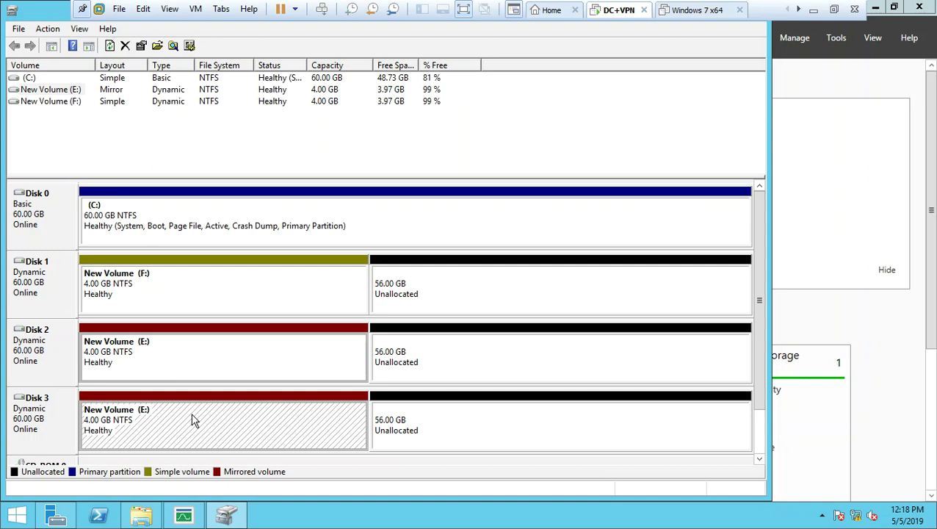
Delete mirrored volume E from Disks 2 and 3, accepting the loss of its data.
right_click(176, 358)
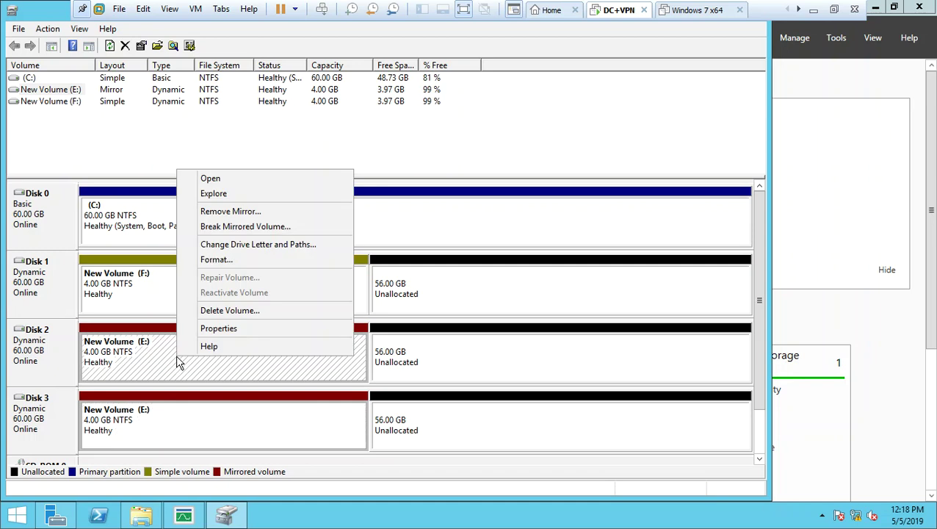
click(206, 312)
click(534, 309)
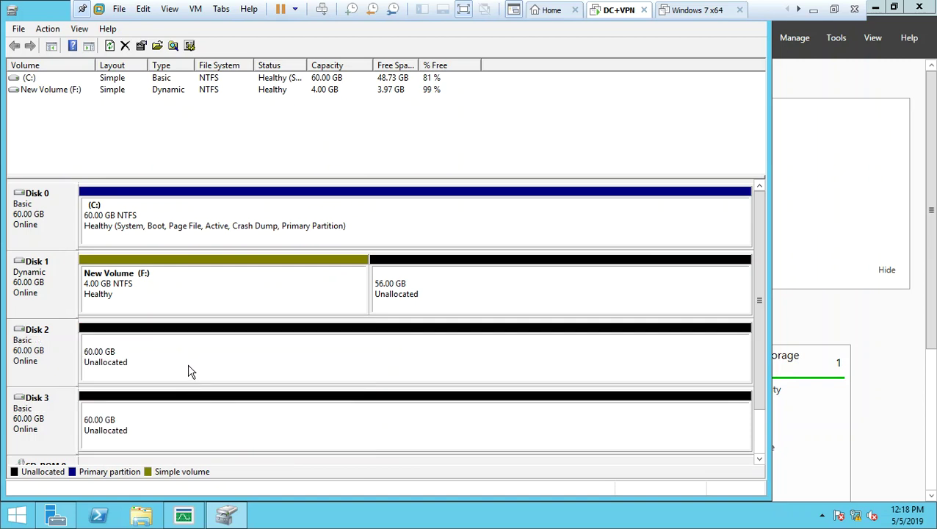
click(188, 370)
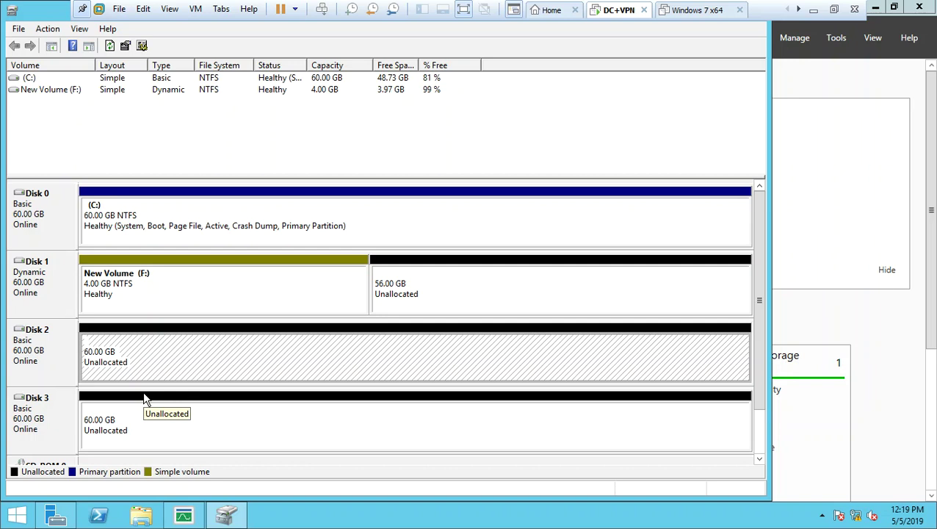
click(135, 424)
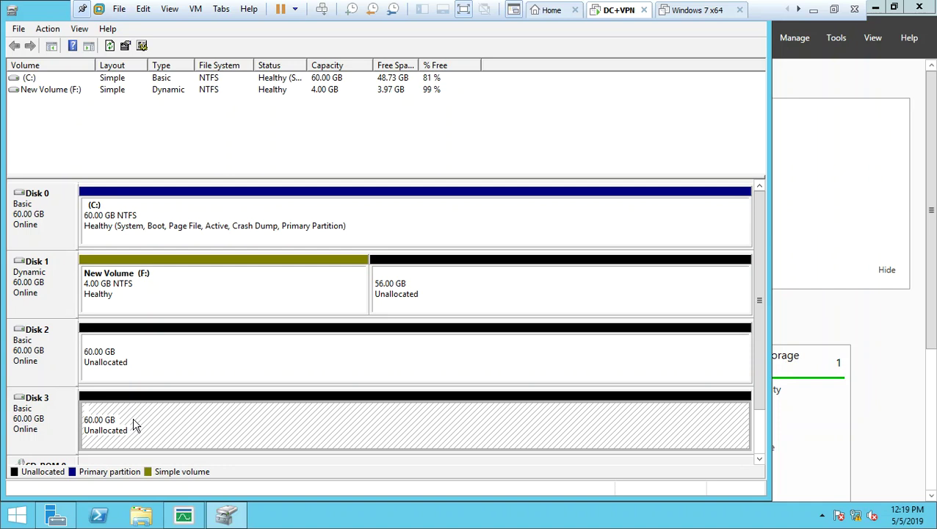
Delete simple volume F from Disk 1, accepting the loss of its data.
right_click(156, 282)
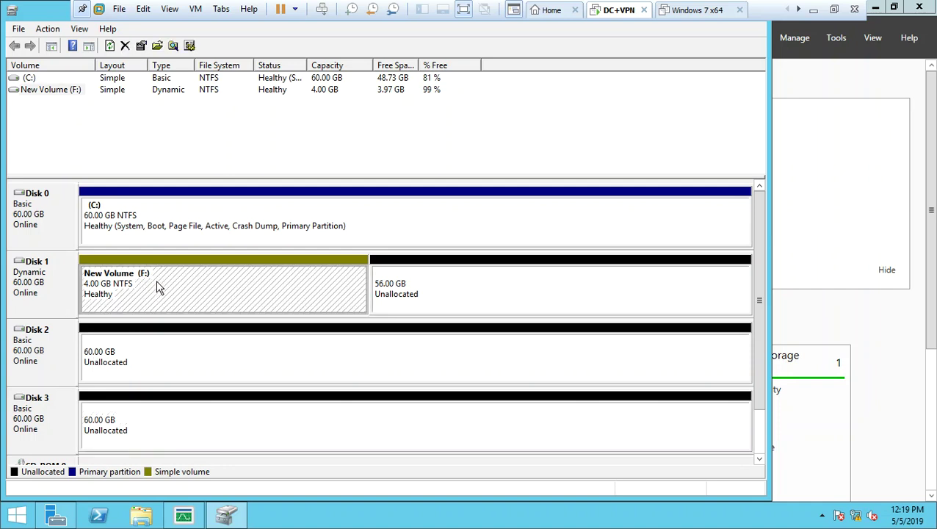
click(200, 424)
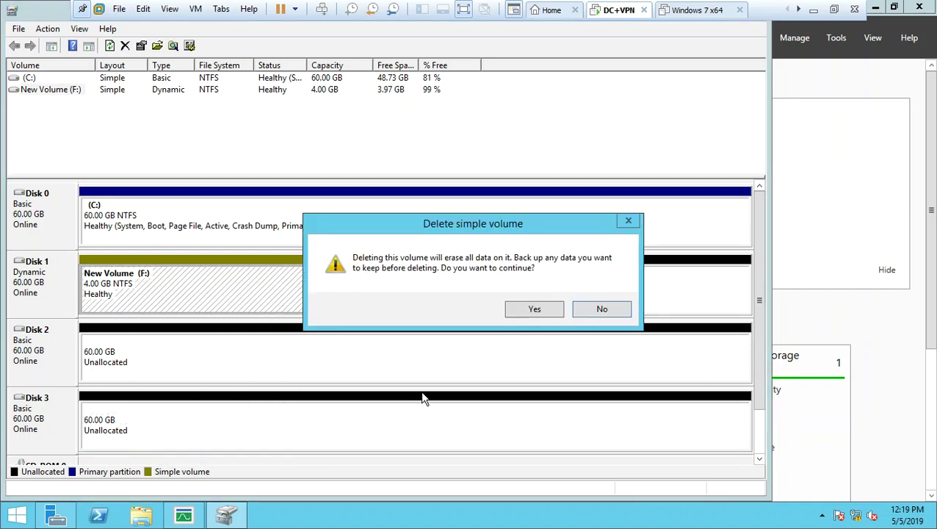
click(524, 313)
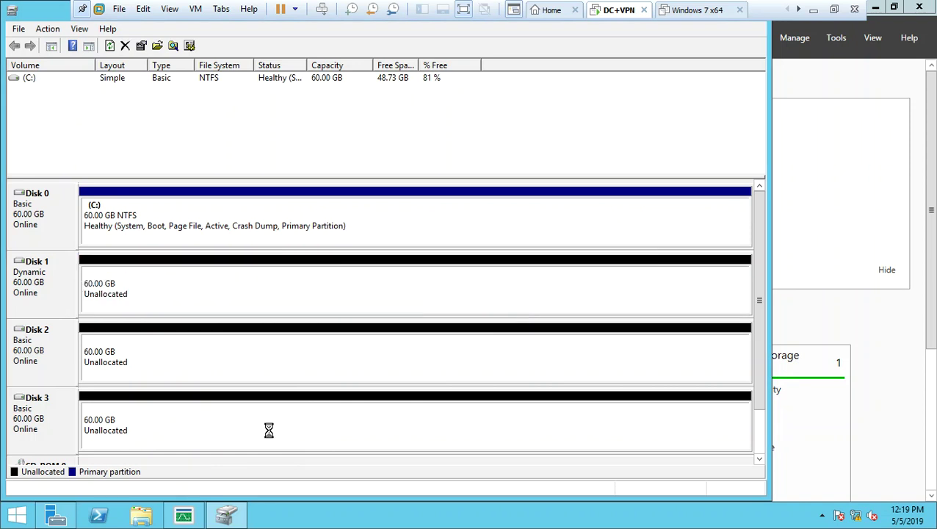
Start a new RAID-5 volume from Disk 1's unallocated space and add Disks 2 and 3 to it.
click(126, 292)
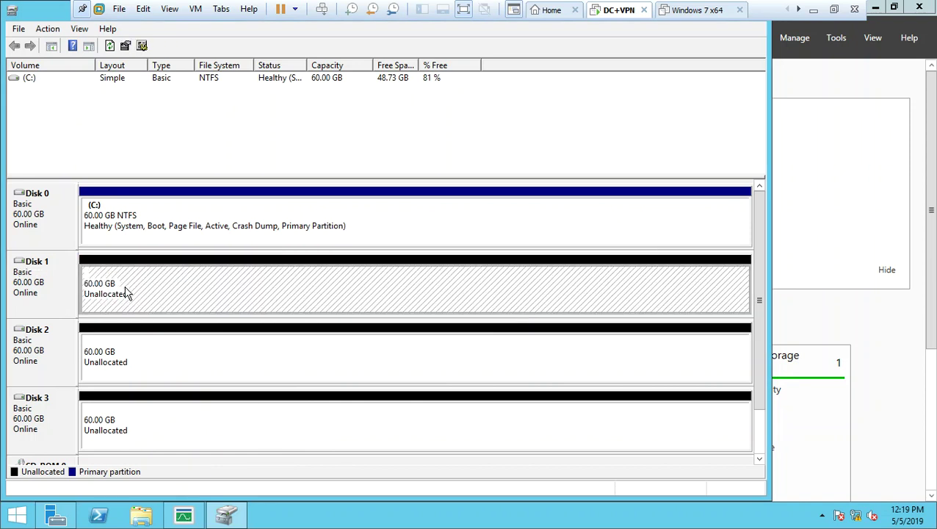
right_click(126, 293)
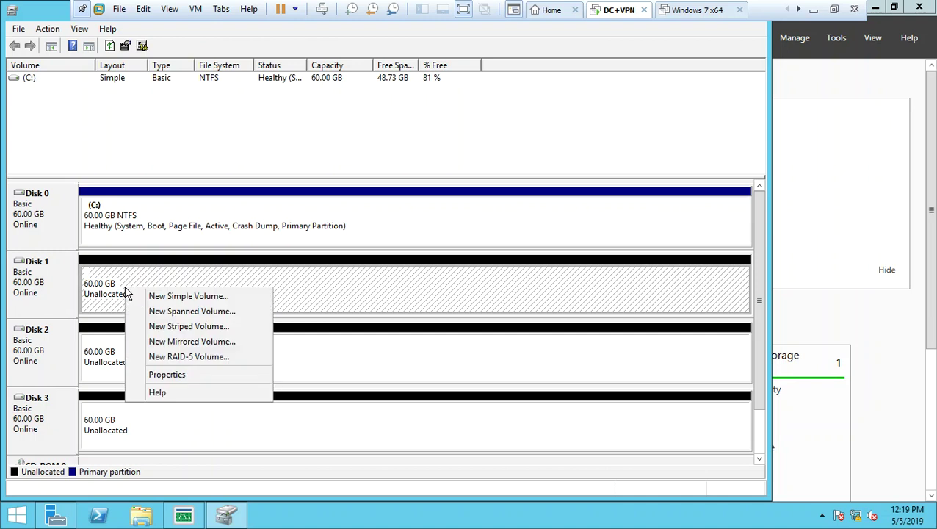
click(155, 358)
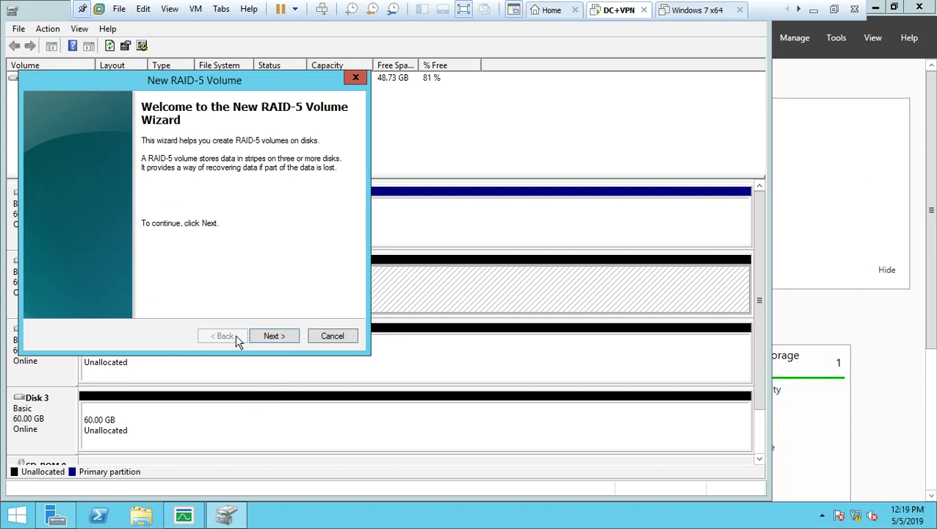
click(274, 336)
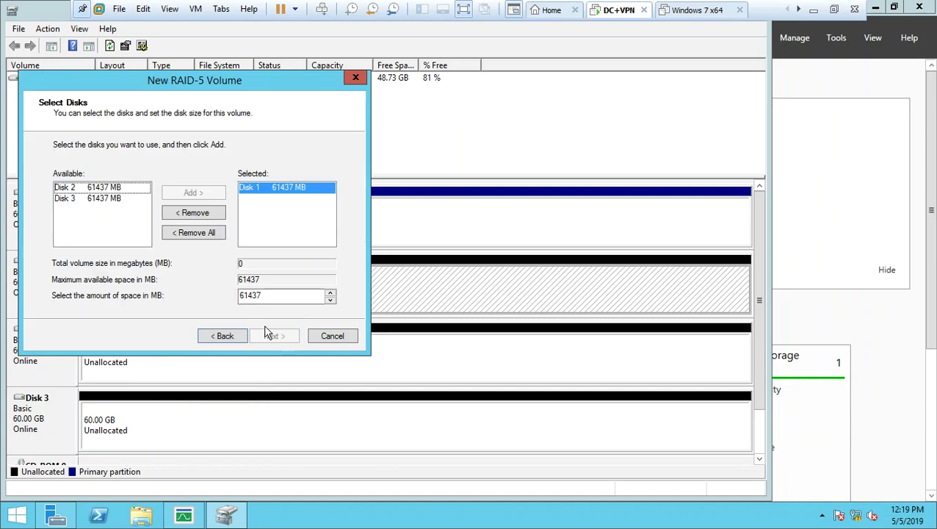
click(135, 187)
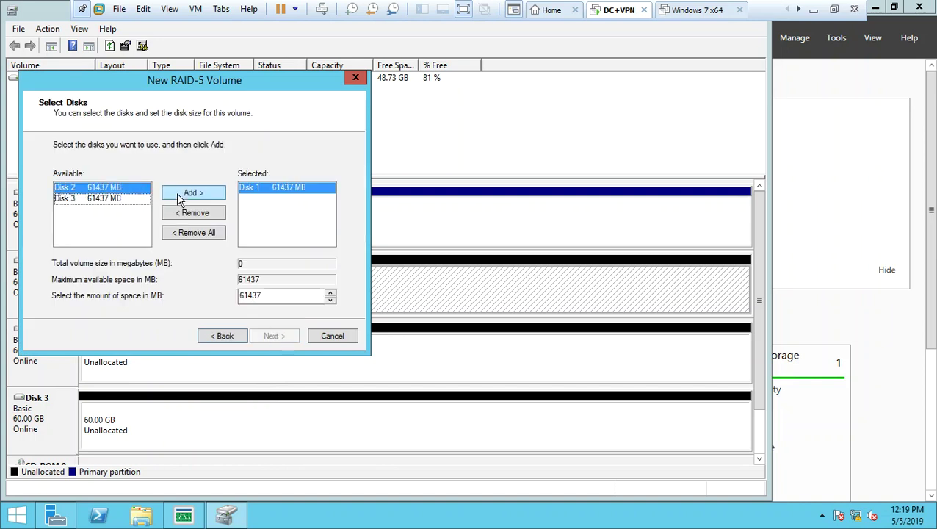
click(177, 192)
click(176, 192)
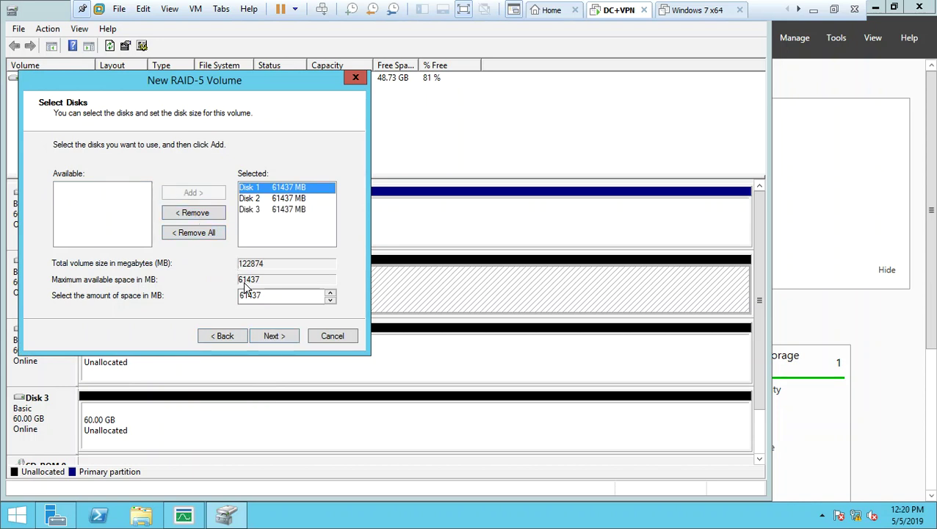
Set the amount of space used on each of the RAID-5 volume's disks to 4096 MB.
click(275, 294)
key(BackSpace)
key(BackSpace)
key(BackSpace)
key(BackSpace)
key(BackSpace)
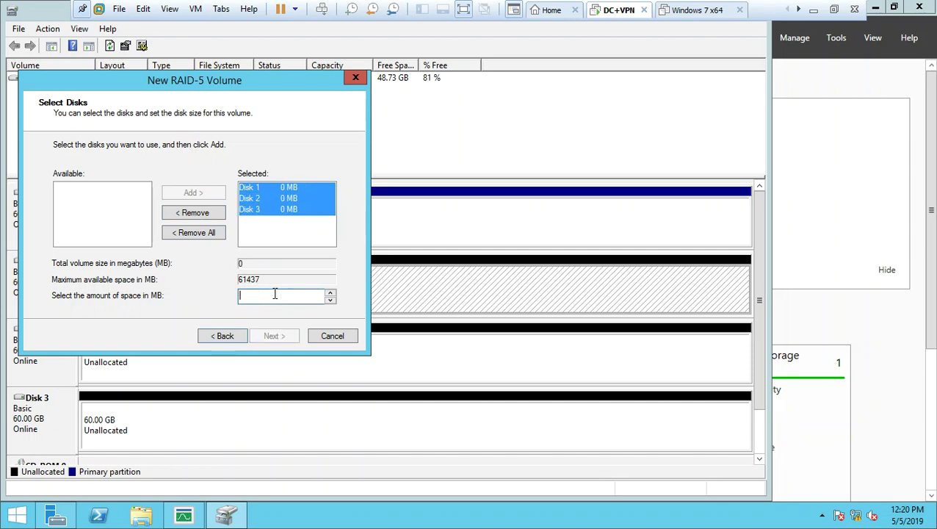
text(4096)
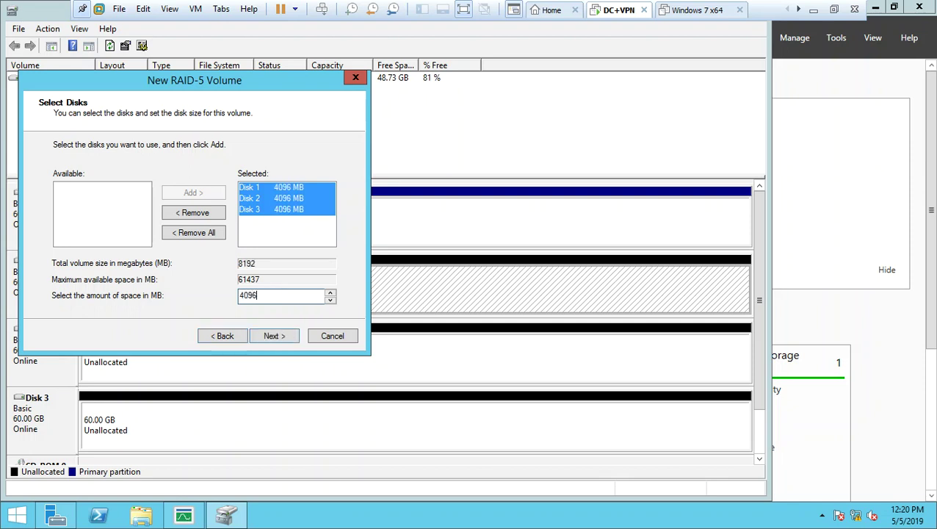
Create the RAID-5 volume with drive letter E, NTFS and label New Volume, accepting conversion of its disks to dynamic.
click(274, 294)
click(278, 336)
click(278, 336)
click(278, 336)
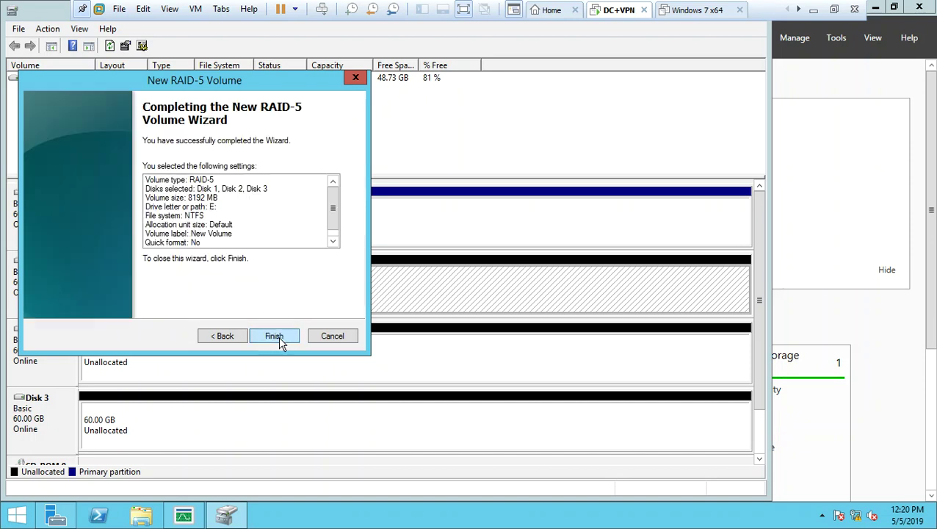
click(278, 336)
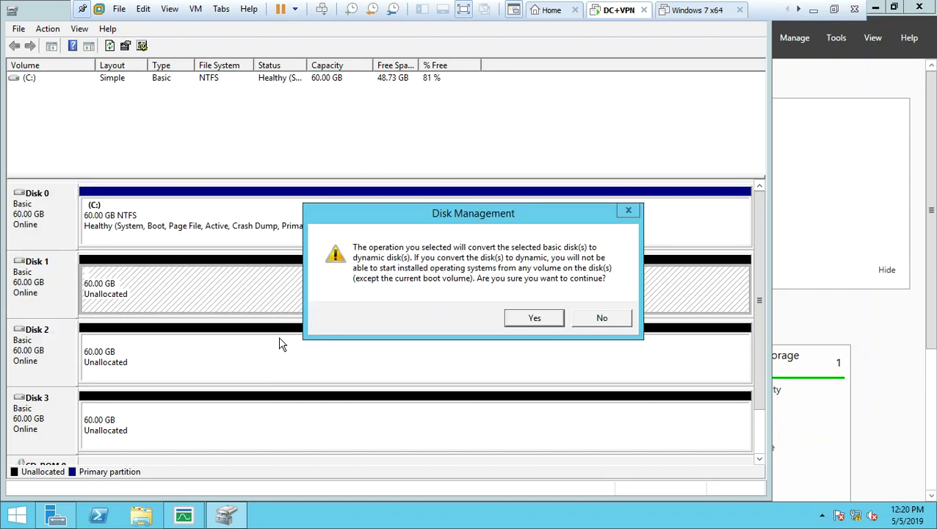
key(Return)
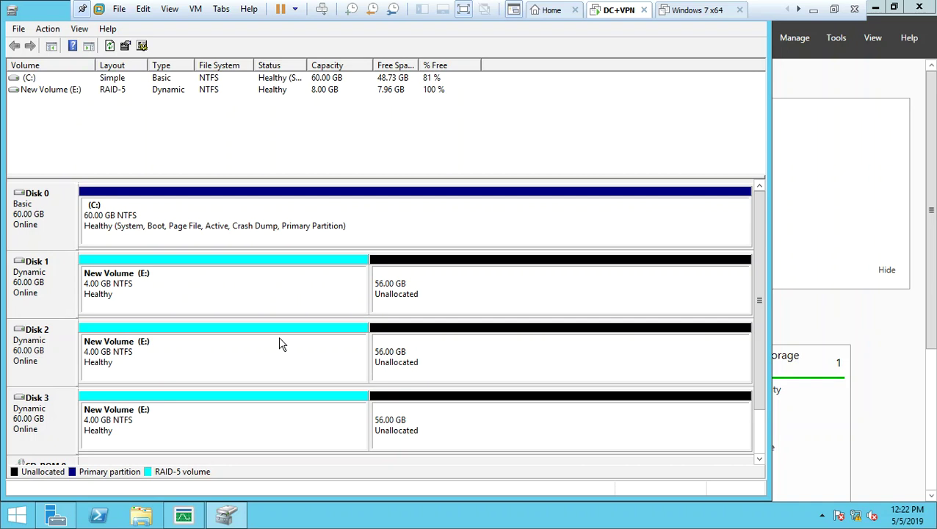
Open RAID-5 volume E and create a new folder and a compressed (zipped) folder in it.
right_click(238, 305)
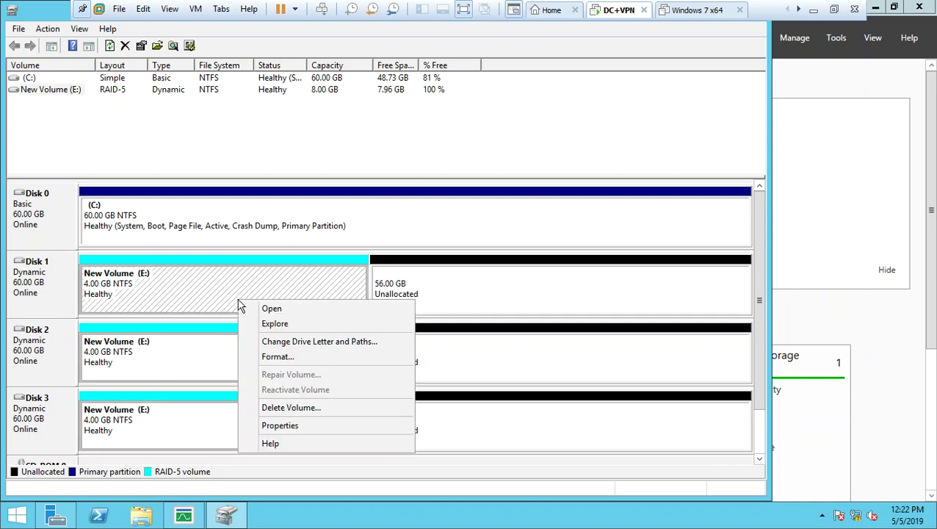
click(253, 309)
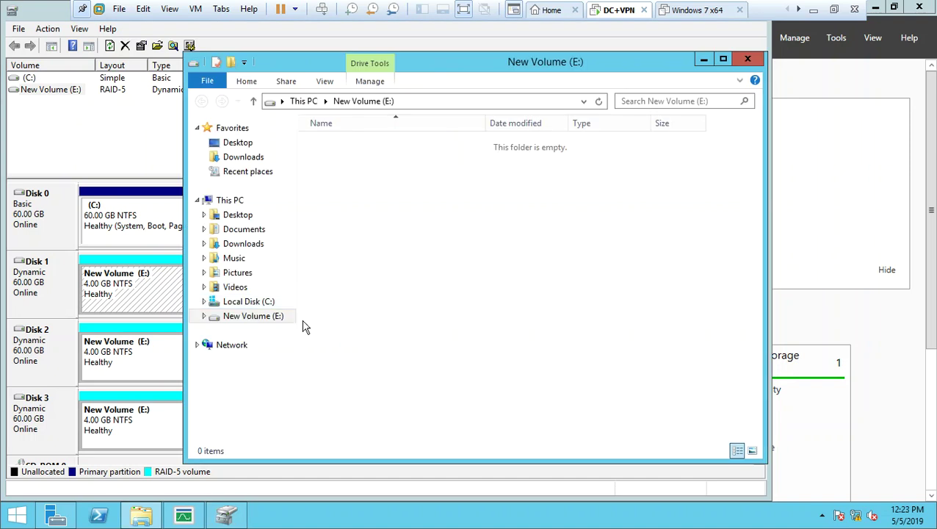
right_click(380, 242)
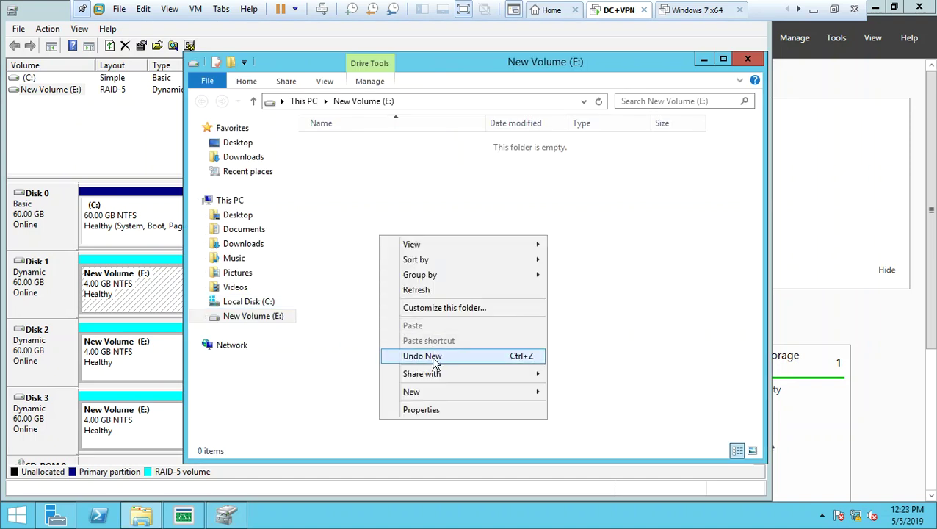
mouse_move(432, 393)
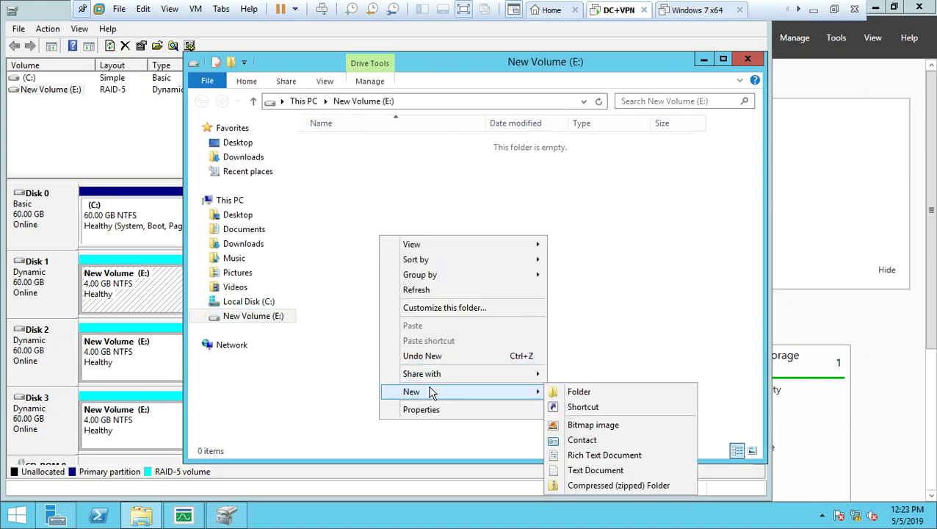
click(555, 390)
right_click(434, 314)
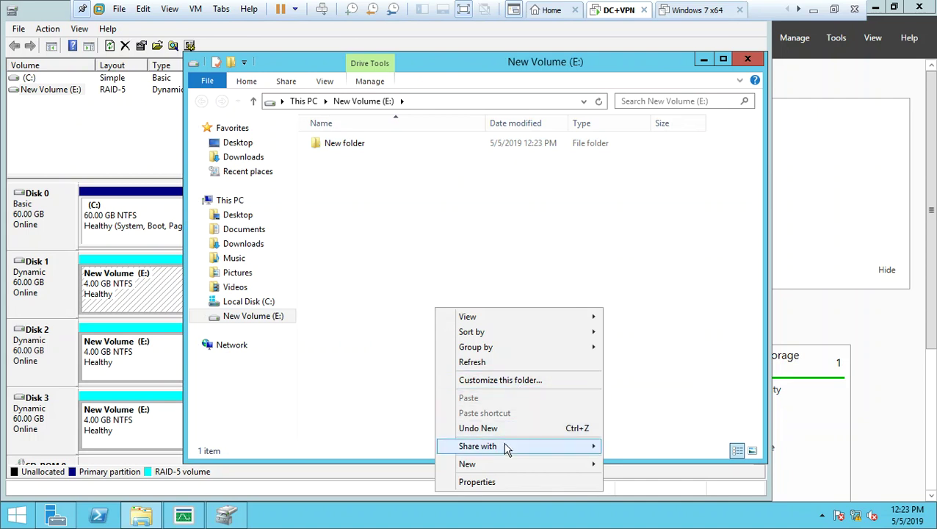
mouse_move(495, 465)
click(651, 464)
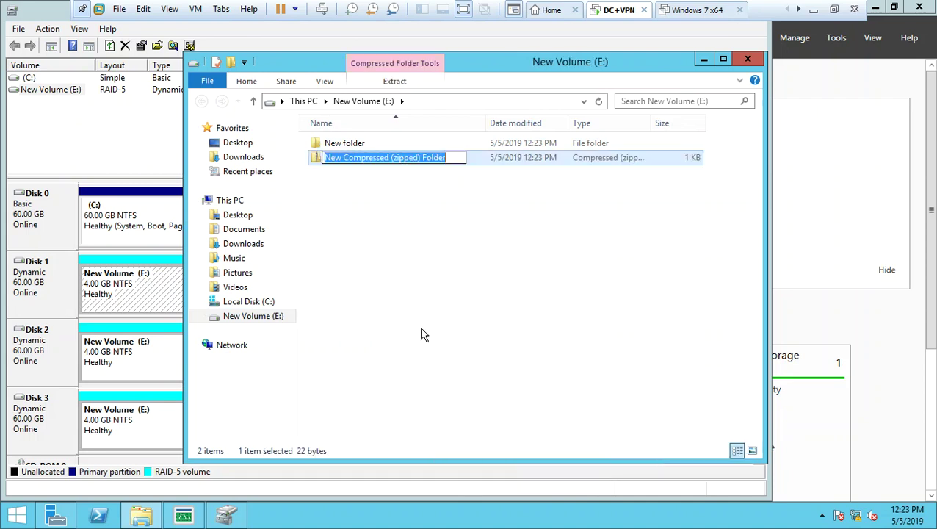
Create two text documents with default names on volume E.
right_click(423, 331)
mouse_move(543, 302)
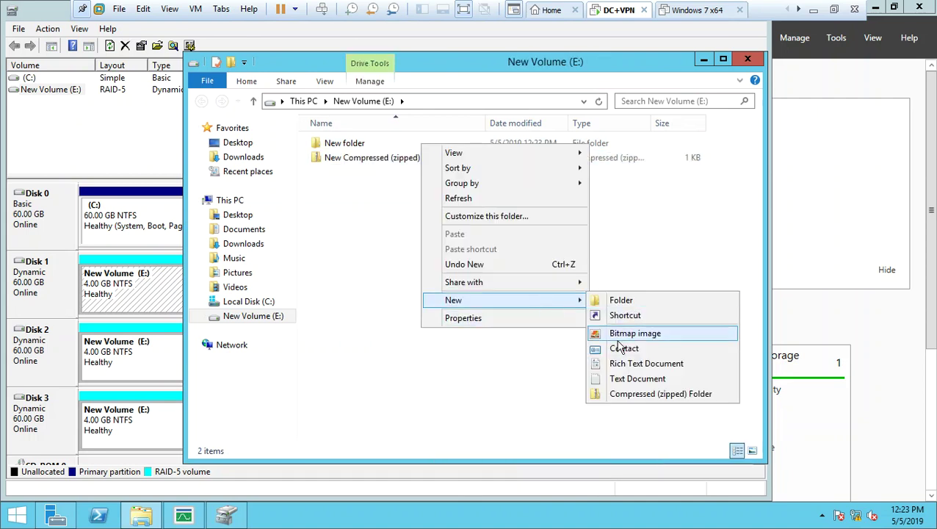
click(596, 379)
key(Return)
right_click(443, 270)
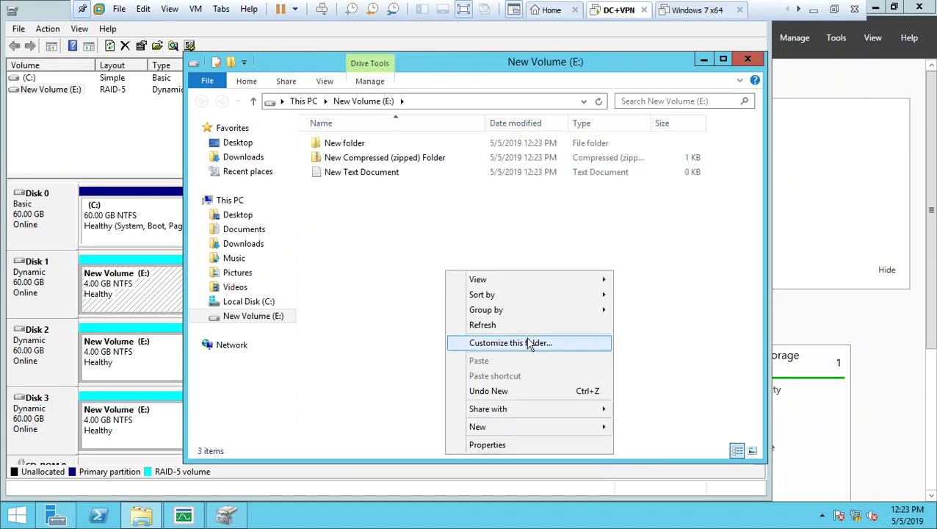
mouse_move(511, 421)
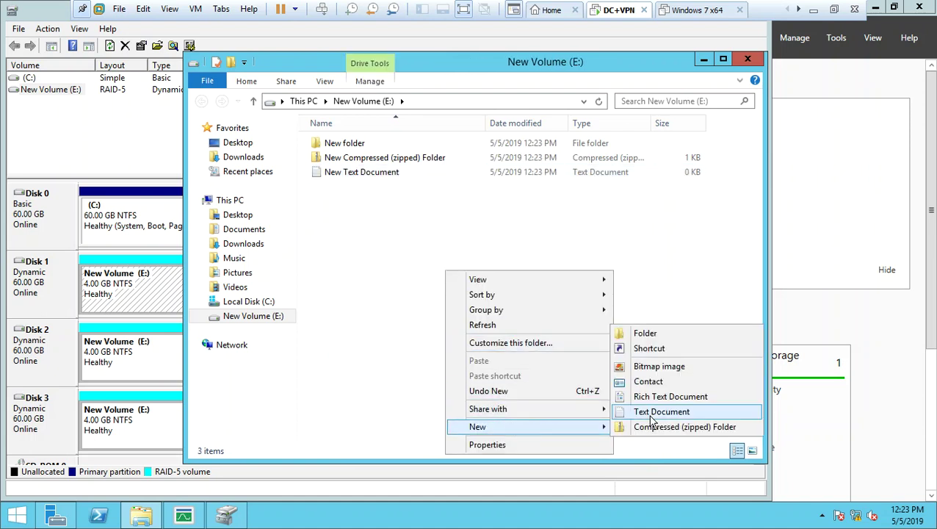
click(647, 414)
Create a contact file on volume E with kjigiugui as its first name.
right_click(507, 318)
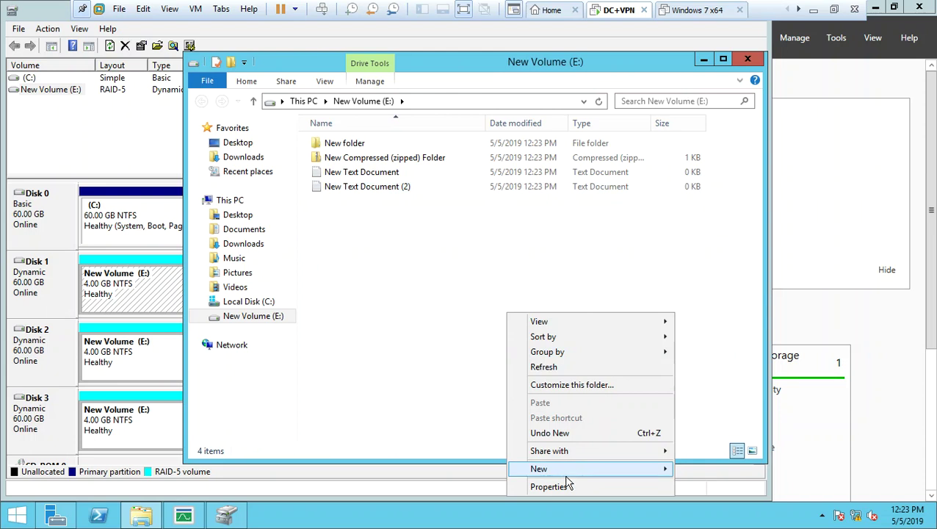
mouse_move(569, 470)
click(523, 351)
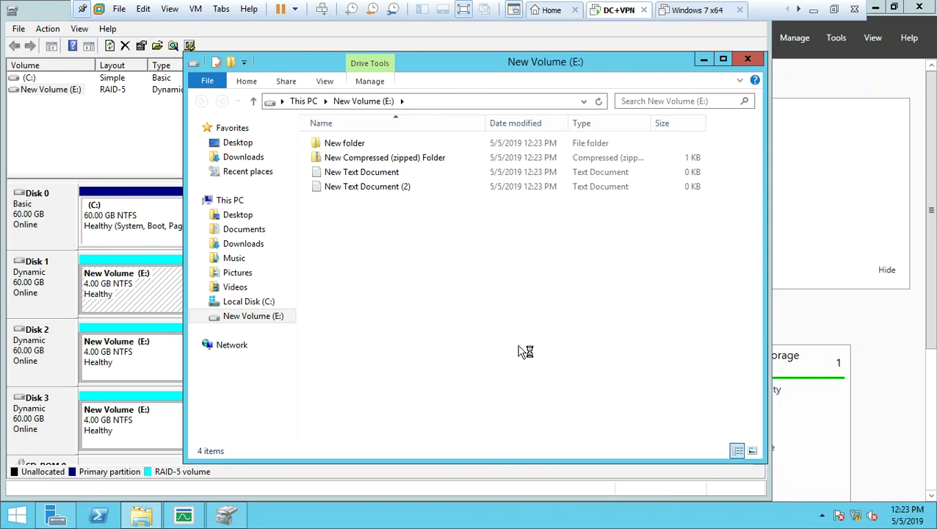
text(kjsjuguo)
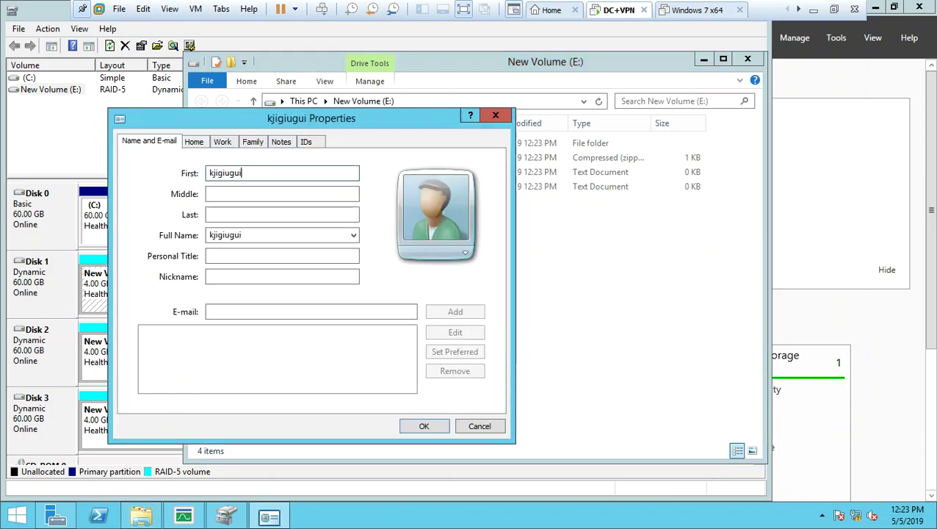
key(Escape)
Create a bitmap image named johiu on volume E and close the volume's folder window.
right_click(354, 266)
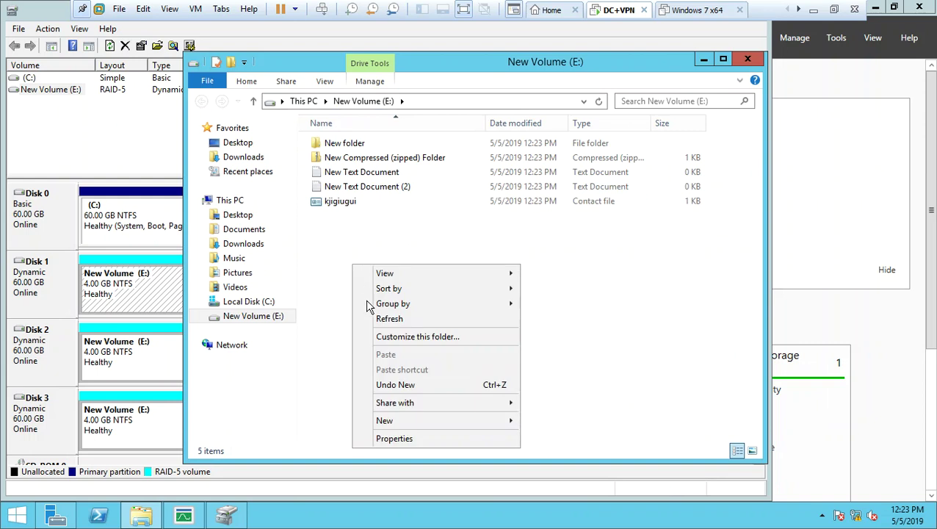
mouse_move(464, 420)
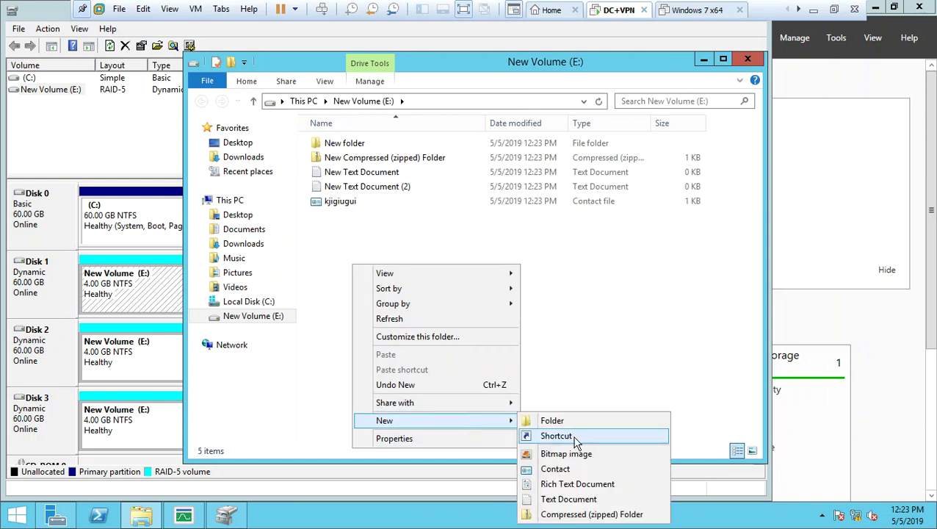
click(557, 454)
text(johiu)
key(Return)
click(466, 291)
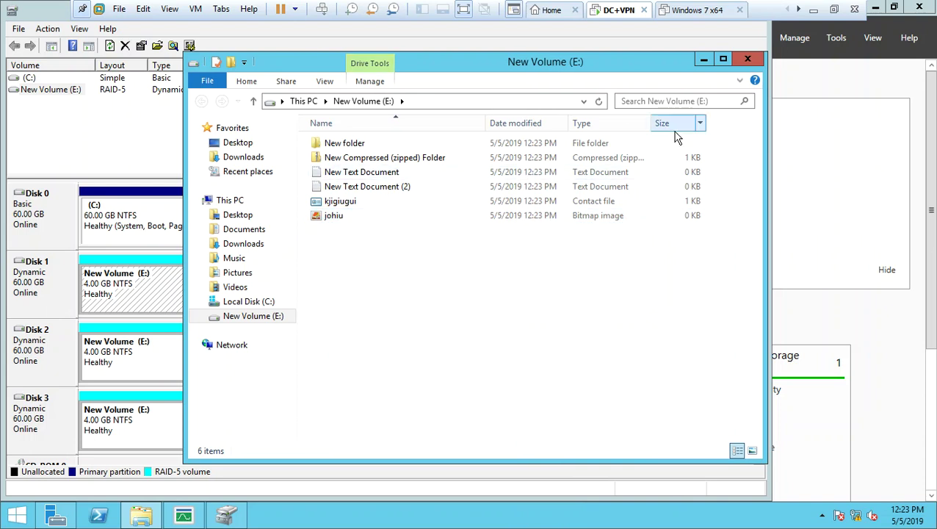
click(744, 61)
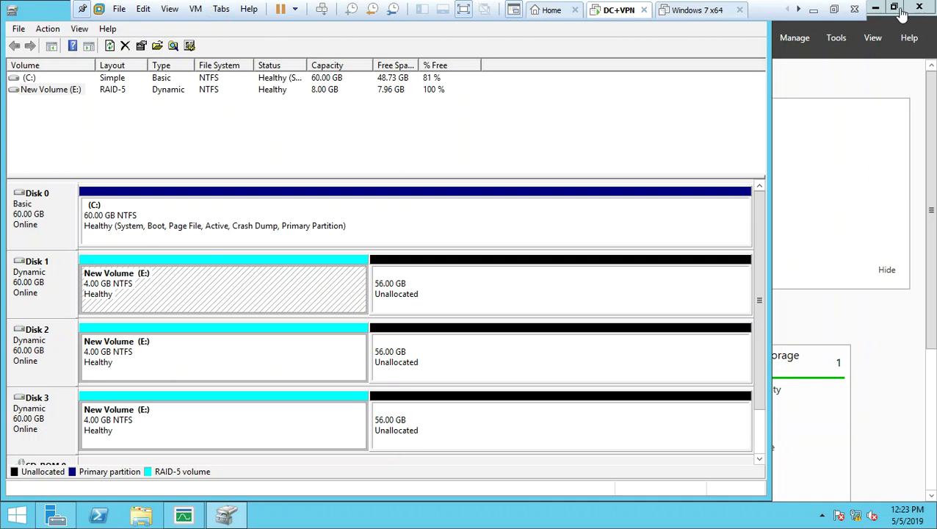
Remove Hard Disk 3 (SCSI) from the DC+VPN virtual machine's hardware in VMware to simulate a disk failure.
right_click(617, 16)
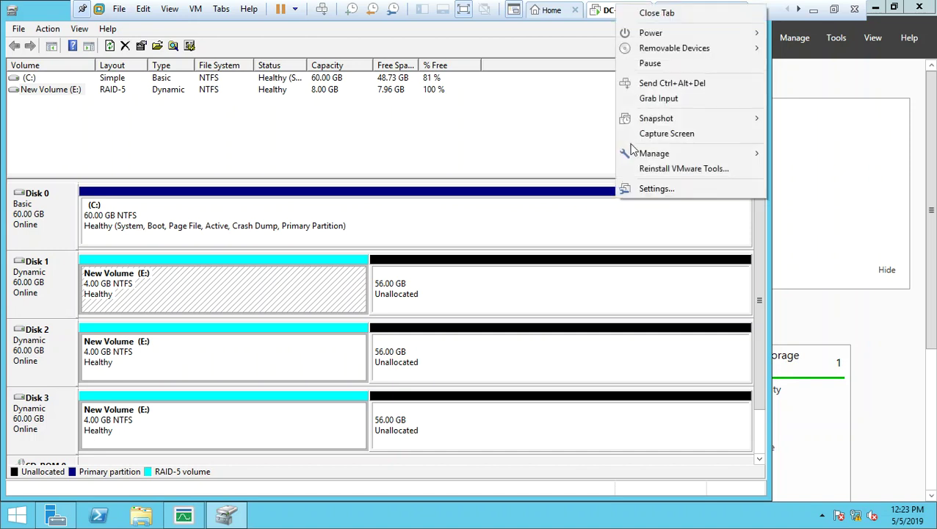
click(651, 188)
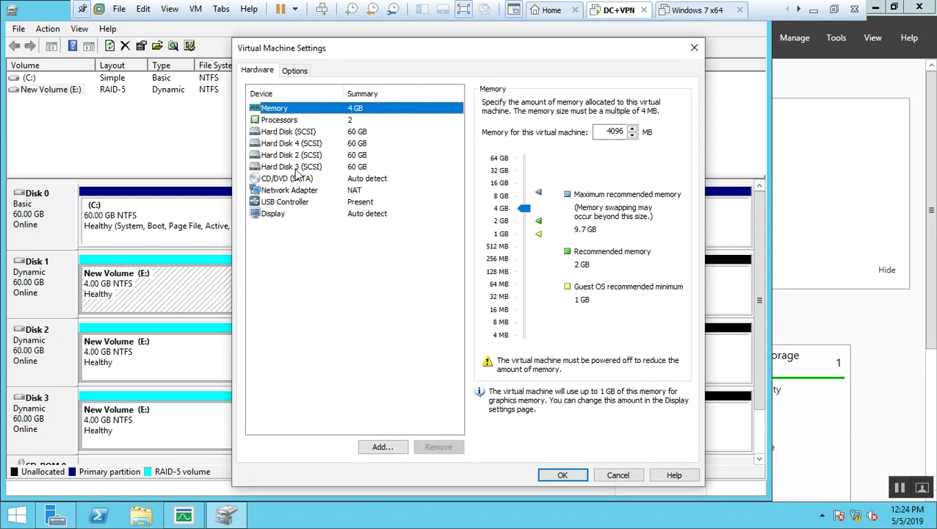
click(298, 169)
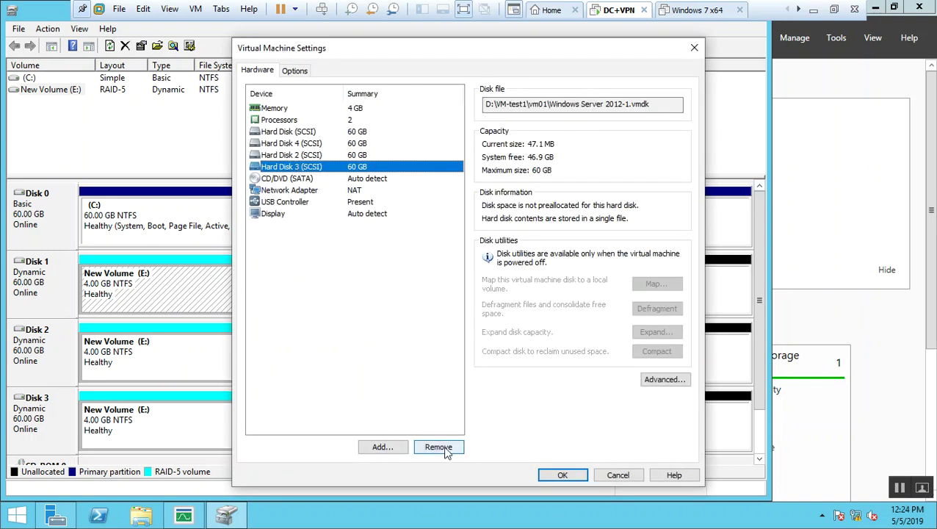
click(444, 447)
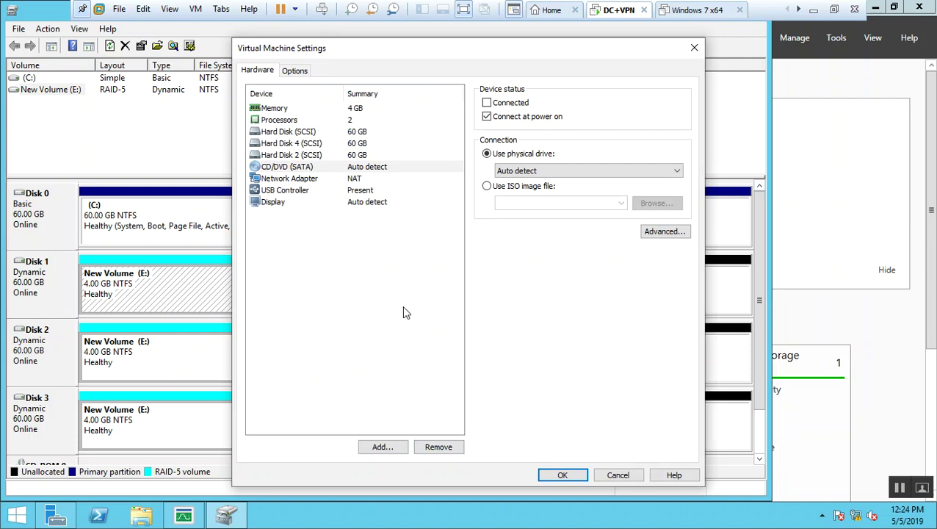
click(566, 475)
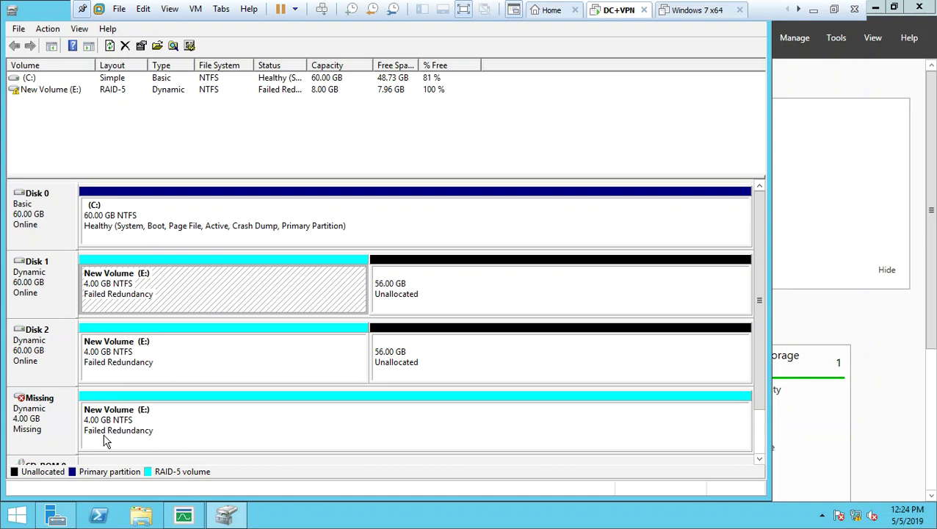
Add a new 60 GB hard disk to the DC+VPN virtual machine, stored as a single file with the default name.
right_click(621, 13)
click(645, 193)
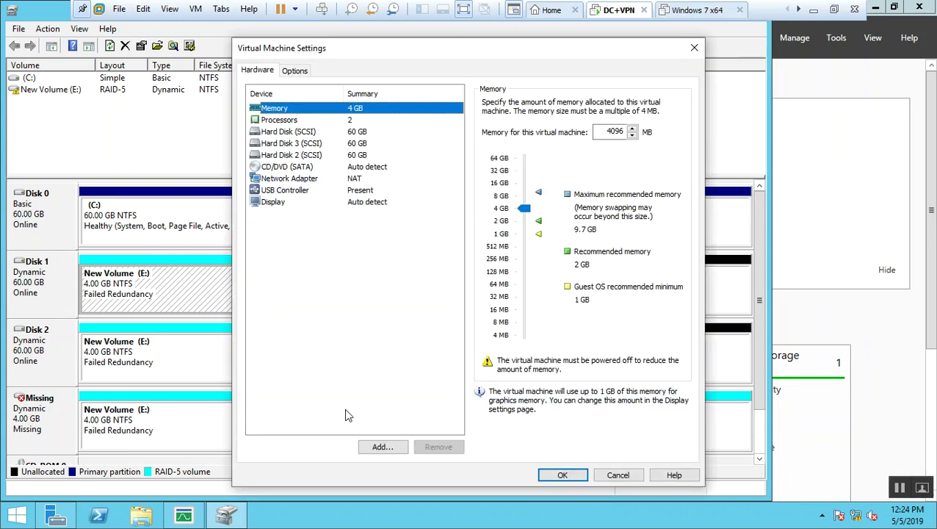
click(379, 446)
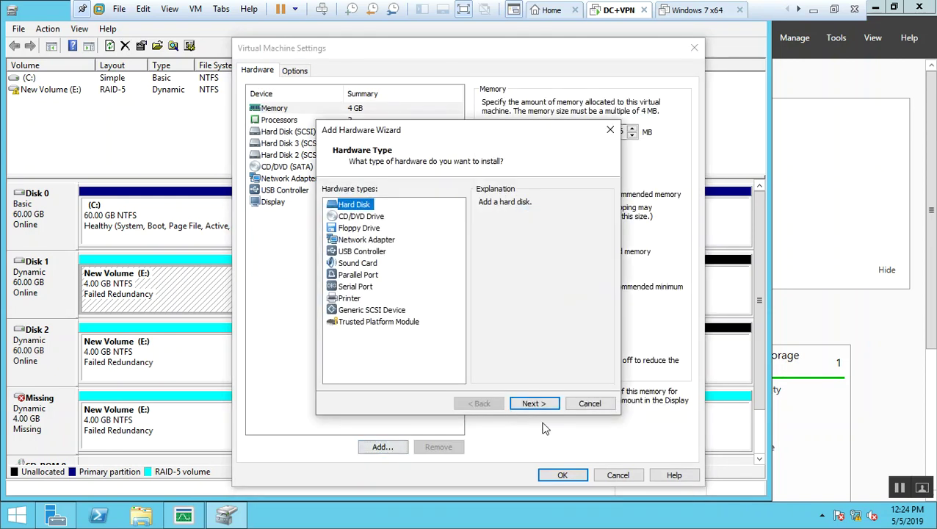
click(524, 407)
click(534, 403)
click(533, 404)
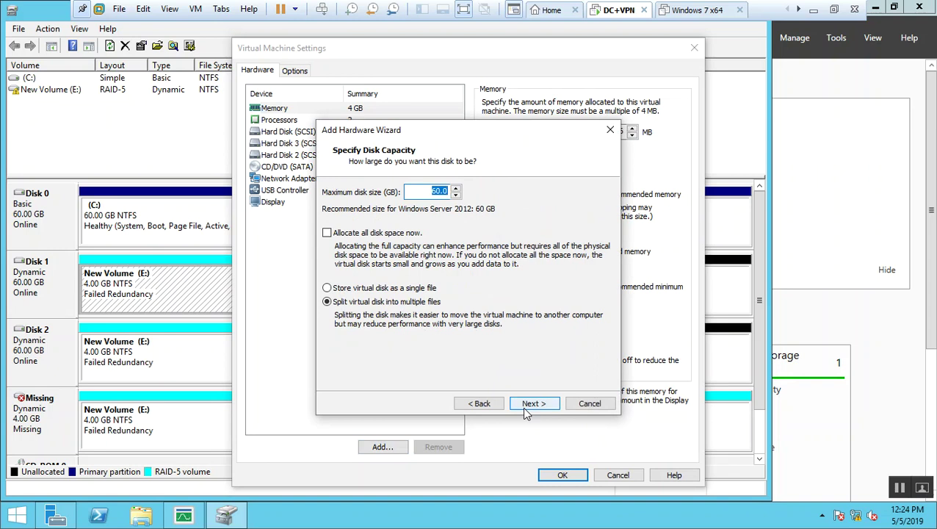
click(368, 291)
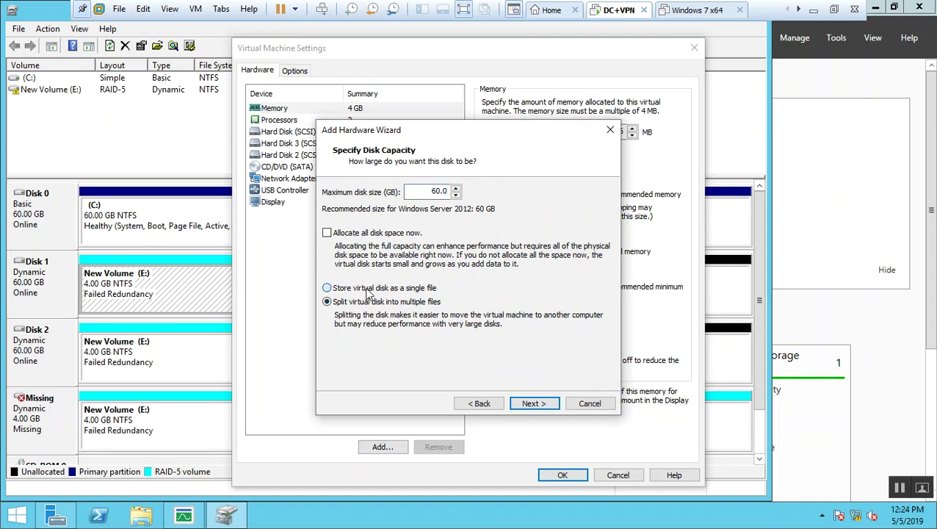
click(540, 408)
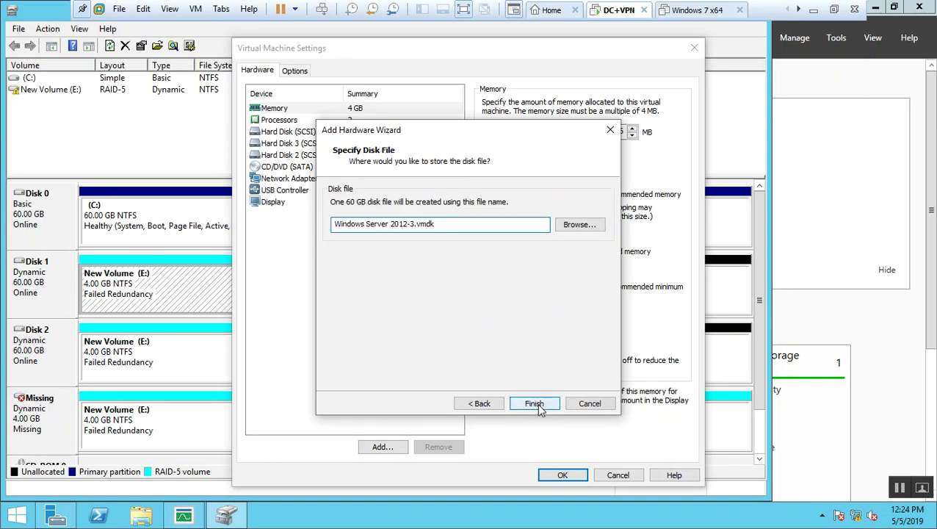
click(537, 404)
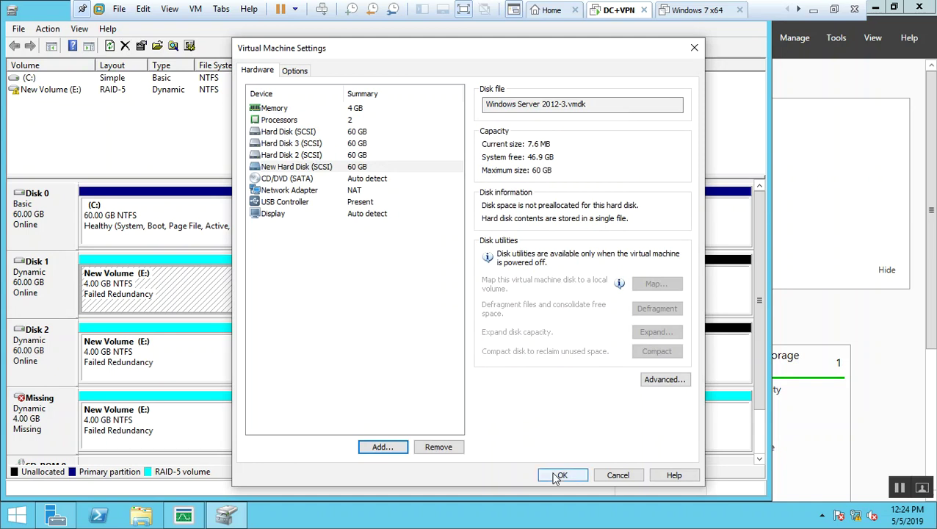
click(560, 475)
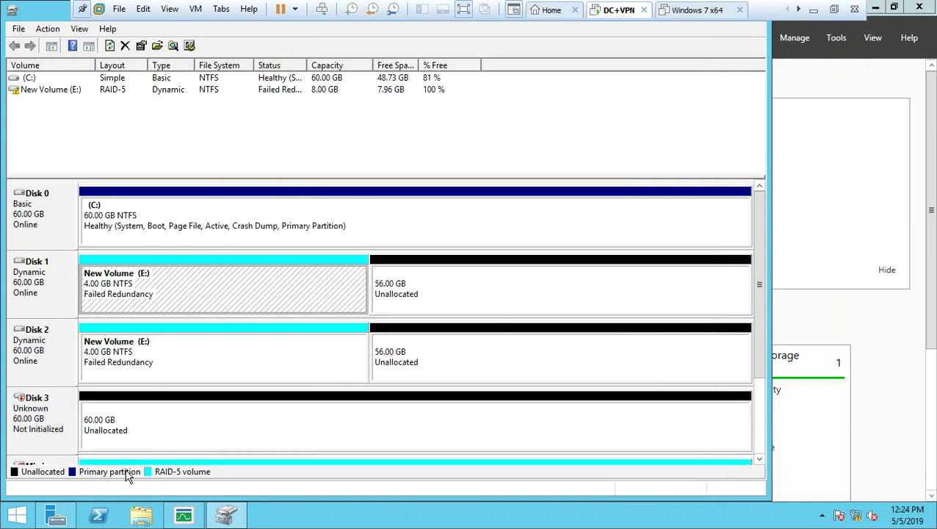
Initialize Disk 3 with the MBR partition style and convert it to a dynamic disk.
right_click(37, 409)
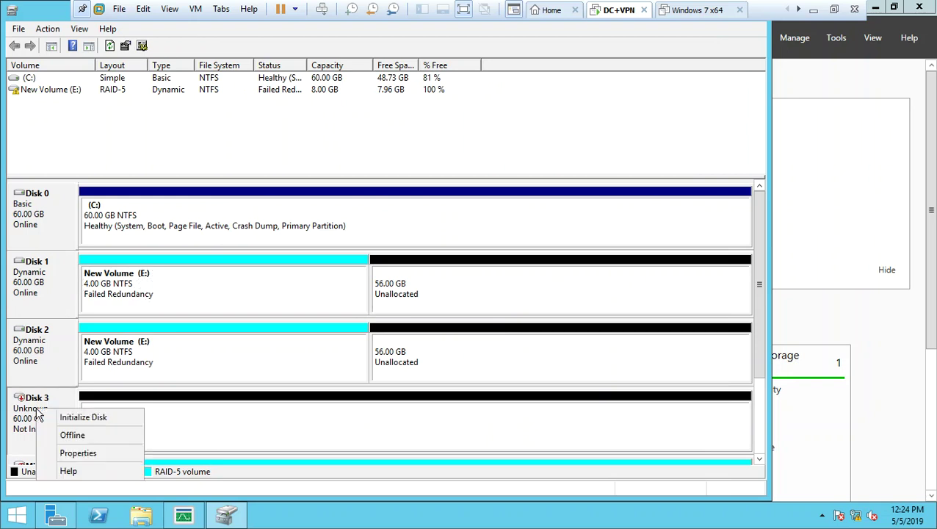
click(91, 417)
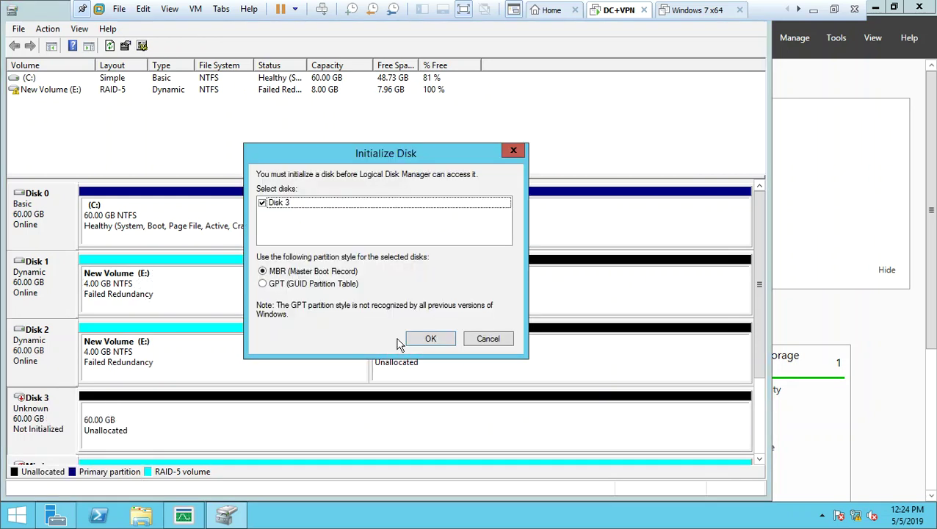
click(425, 340)
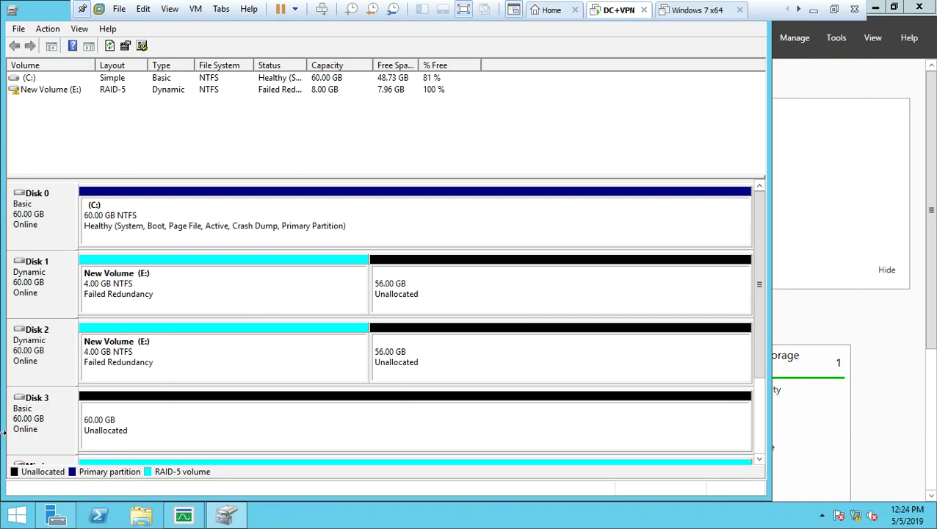
right_click(32, 429)
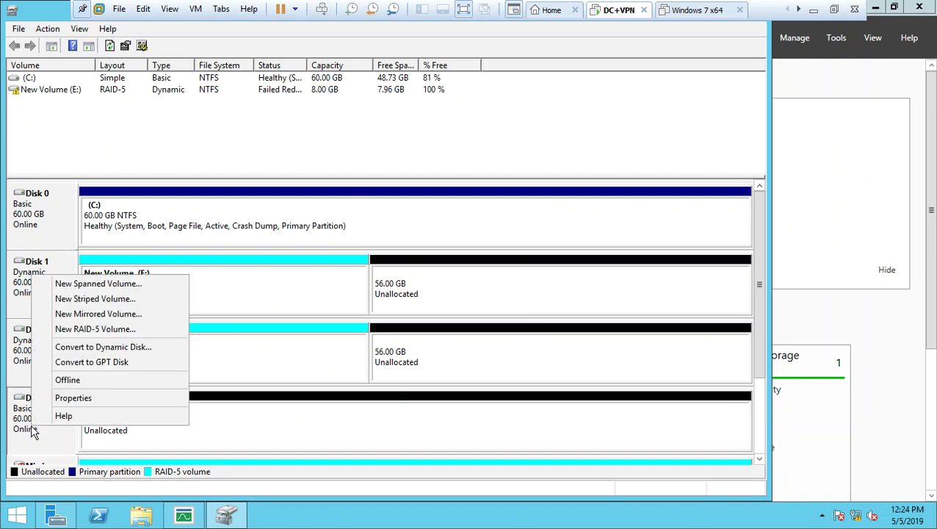
click(72, 350)
click(403, 315)
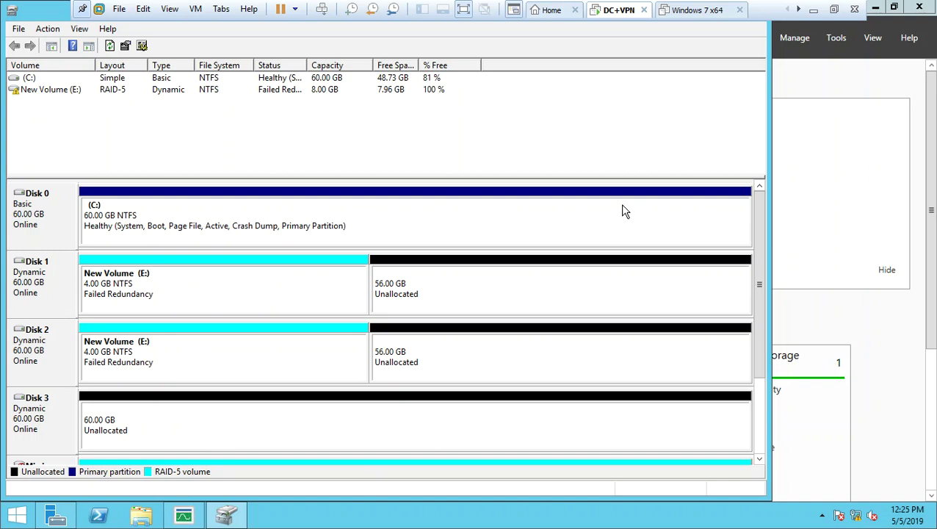
Try to reactivate the missing dynamic disk and dismiss the resulting message.
scroll(765, 422, down, 1)
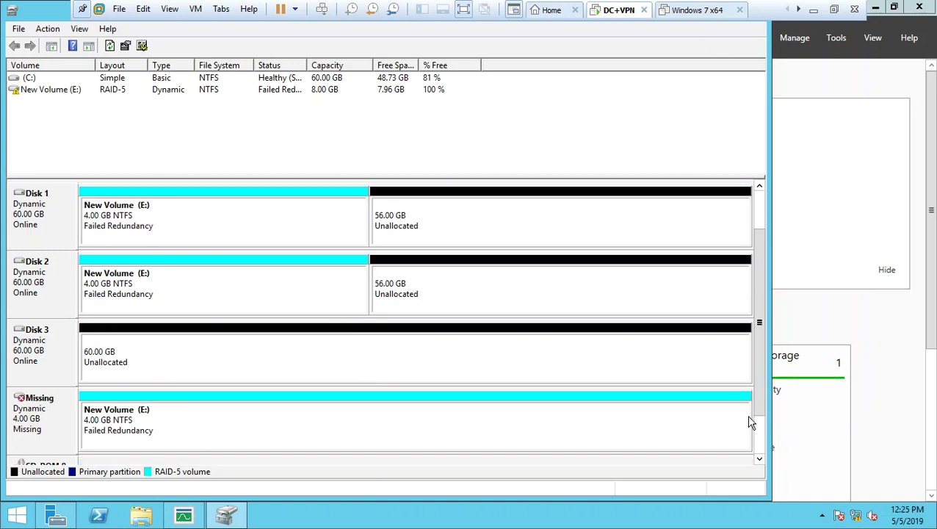
click(34, 410)
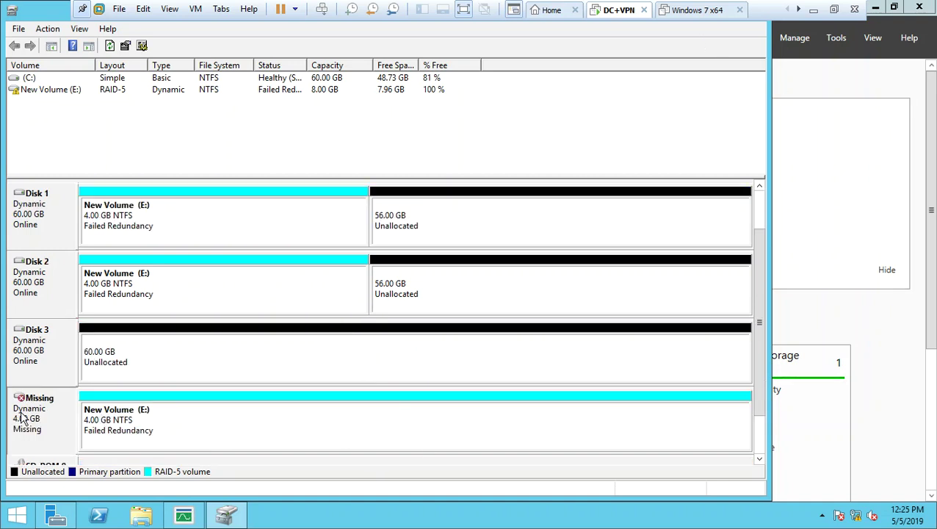
right_click(53, 423)
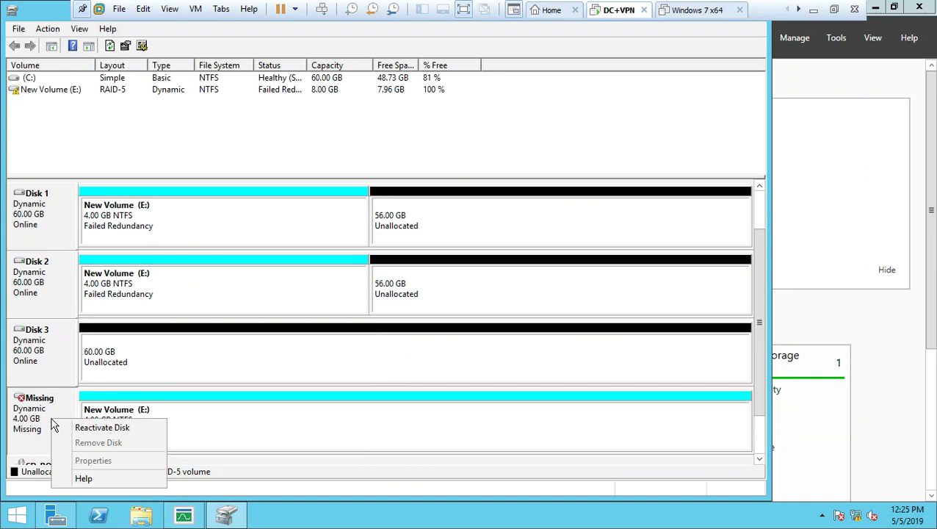
click(78, 426)
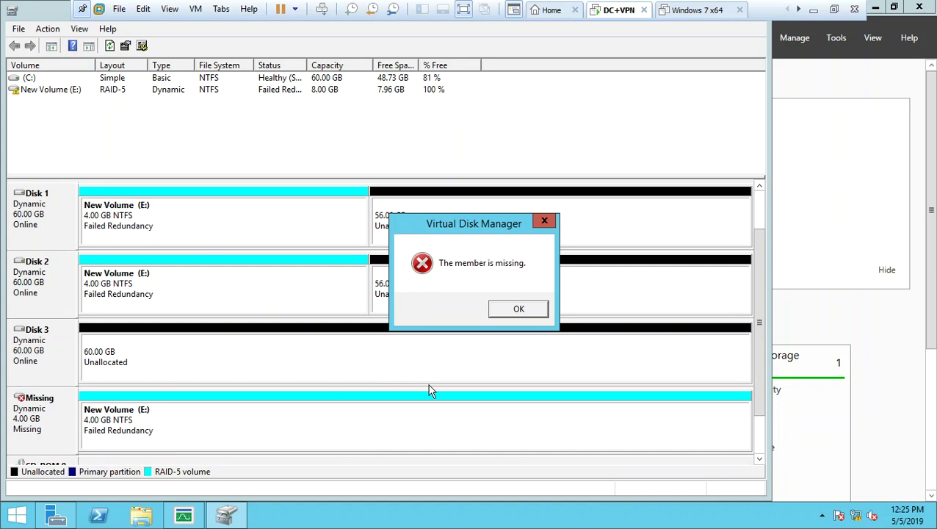
click(519, 309)
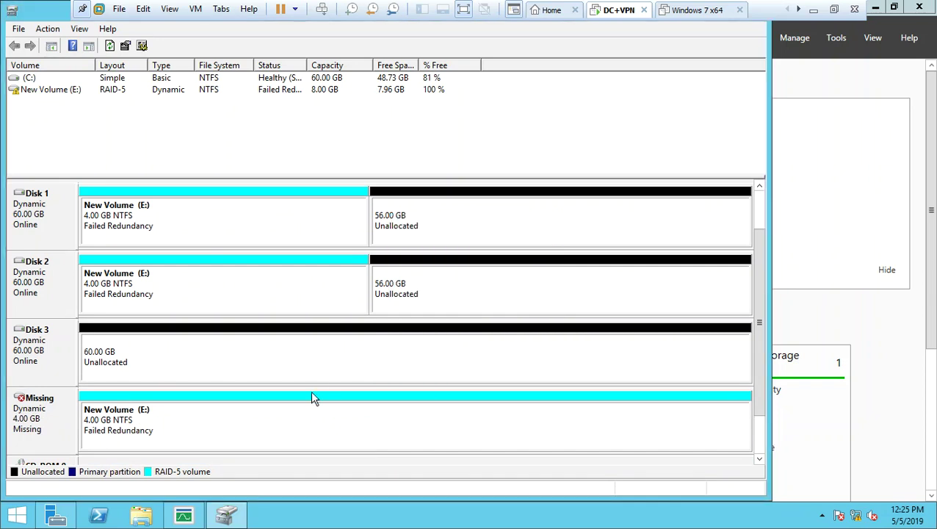
Repair the RAID-5 volume E using Disk 3 as the replacement, and remove the missing disk from the disk list.
right_click(151, 439)
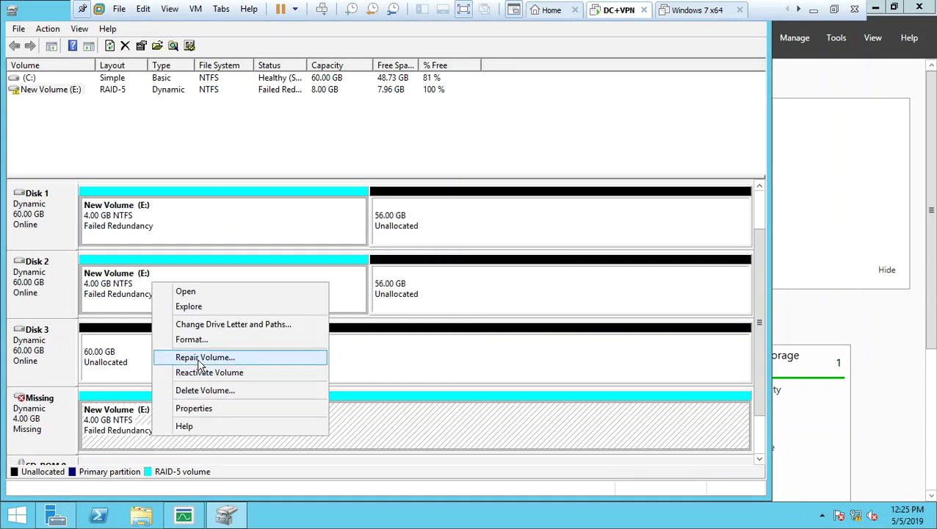
click(200, 360)
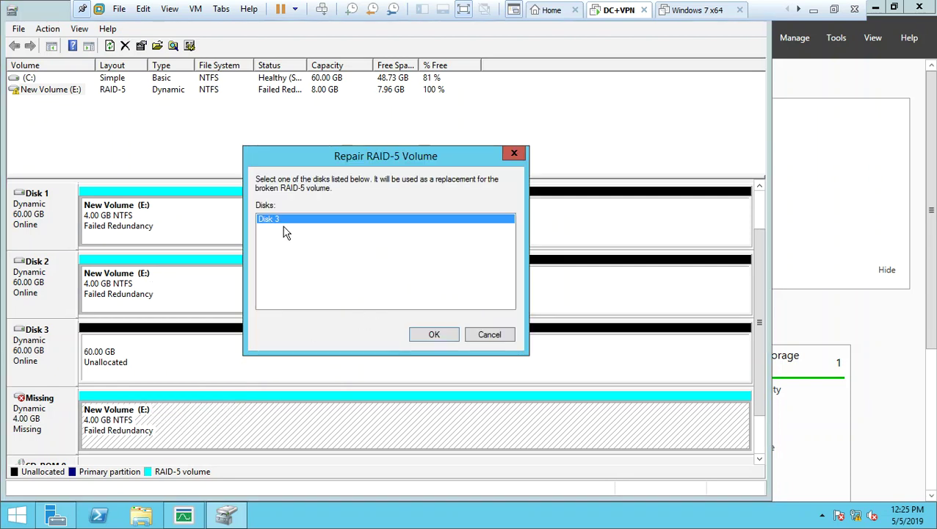
click(438, 336)
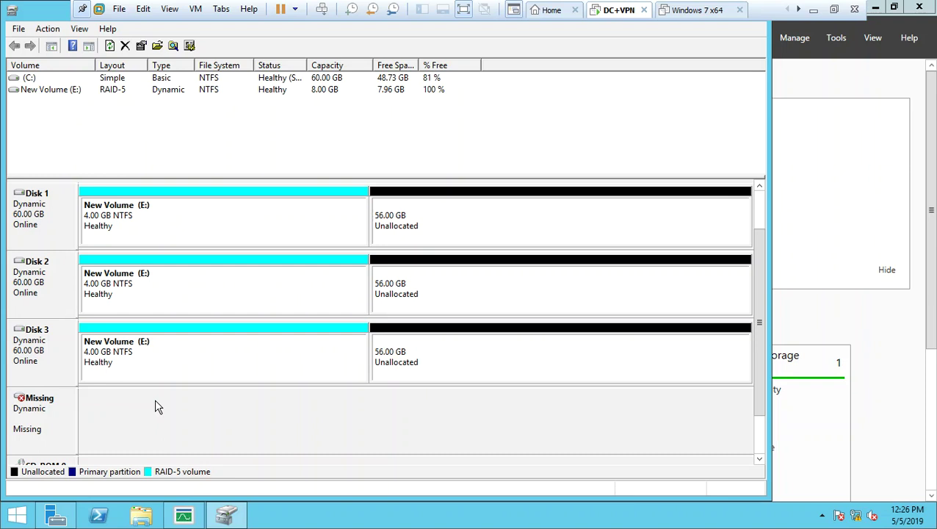
right_click(30, 435)
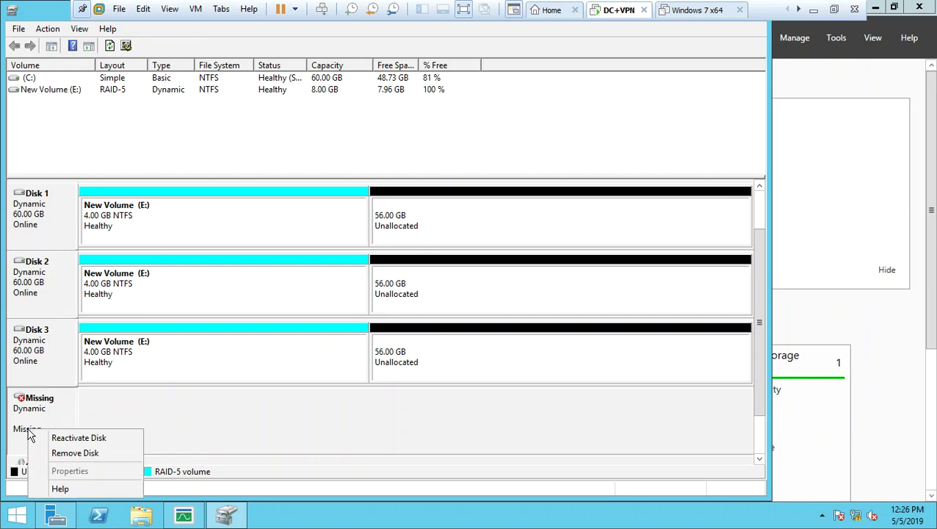
click(66, 452)
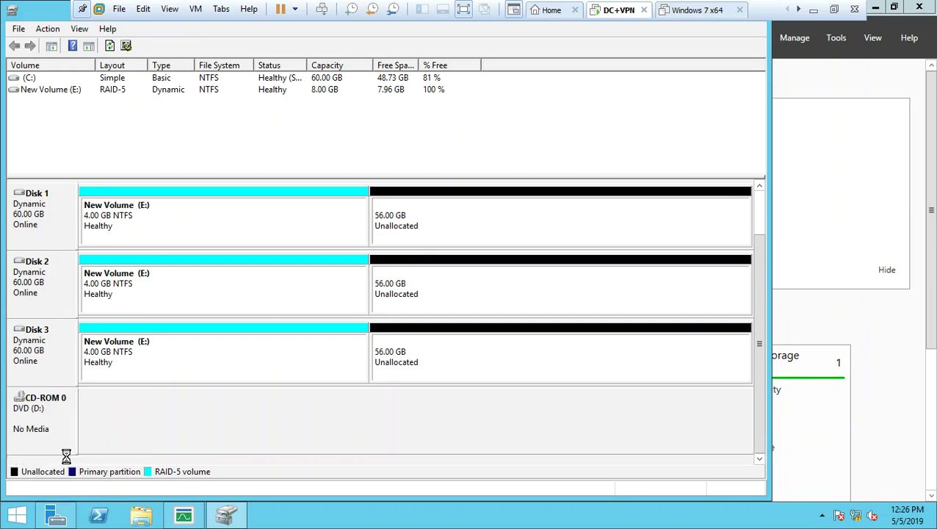
Open the repaired volume E to check its files, and close the folder window.
click(190, 224)
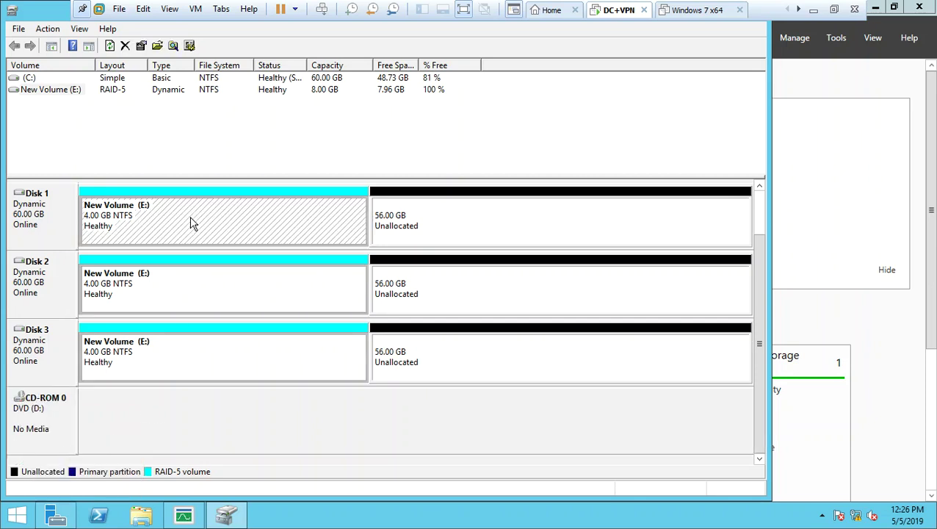
right_click(189, 215)
click(225, 228)
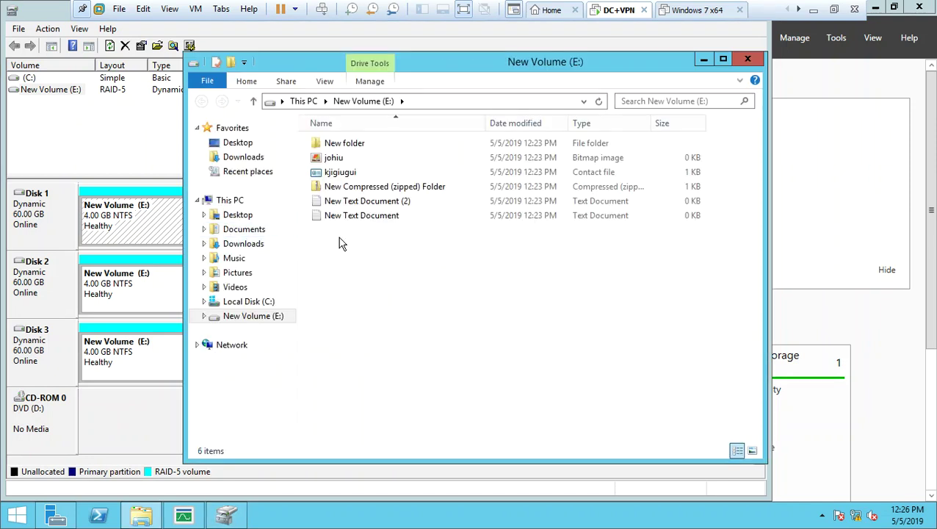
click(747, 59)
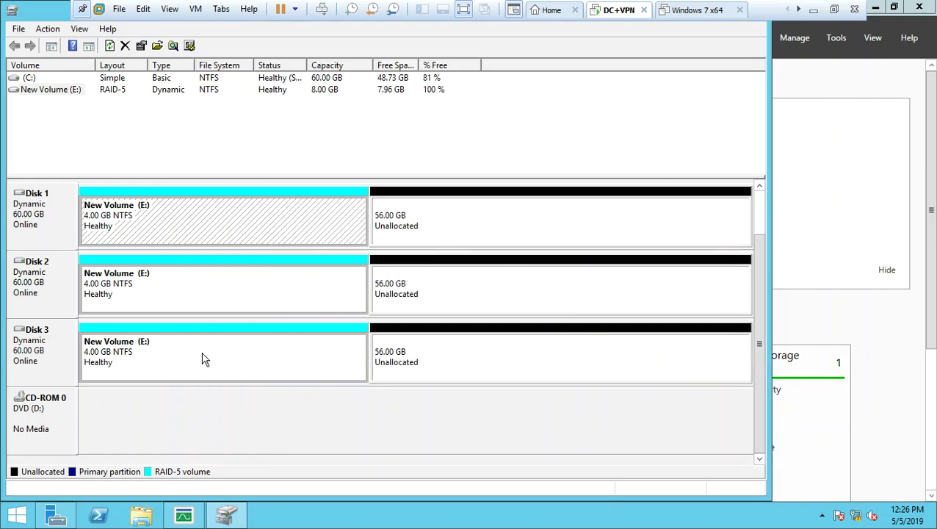
Remove Hard Disk 2 (SCSI) from the DC+VPN virtual machine's hardware in VMware to simulate another disk failure.
right_click(614, 11)
click(655, 188)
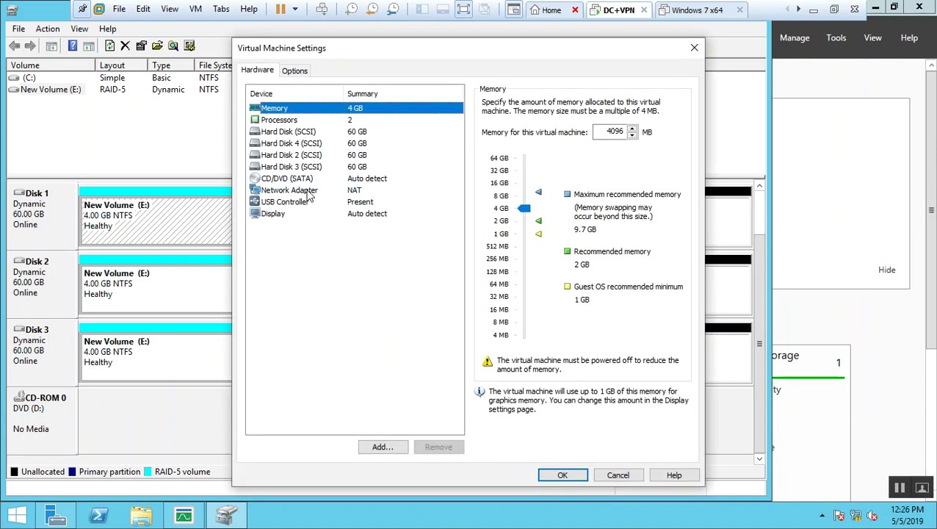
click(323, 155)
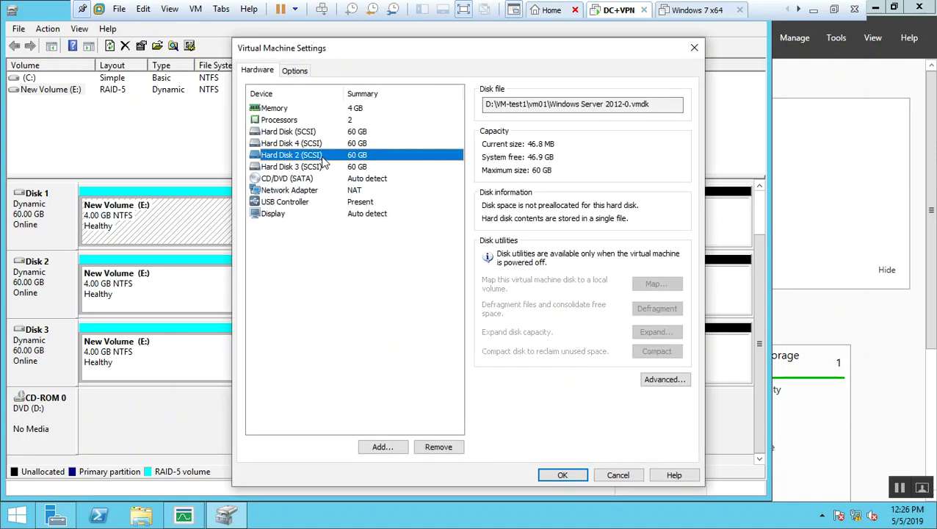
click(435, 448)
click(563, 474)
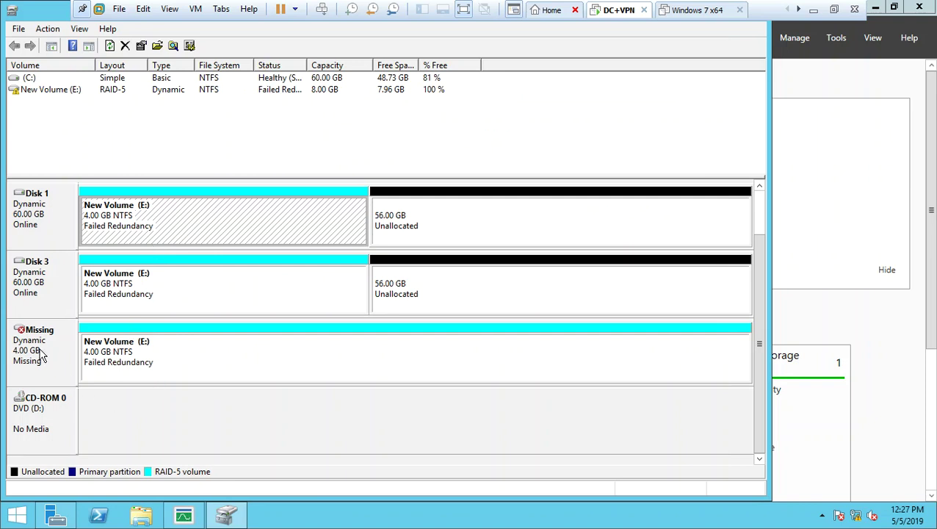
Check that the files on volume E are still accessible with one disk missing, and close the folder window.
right_click(168, 235)
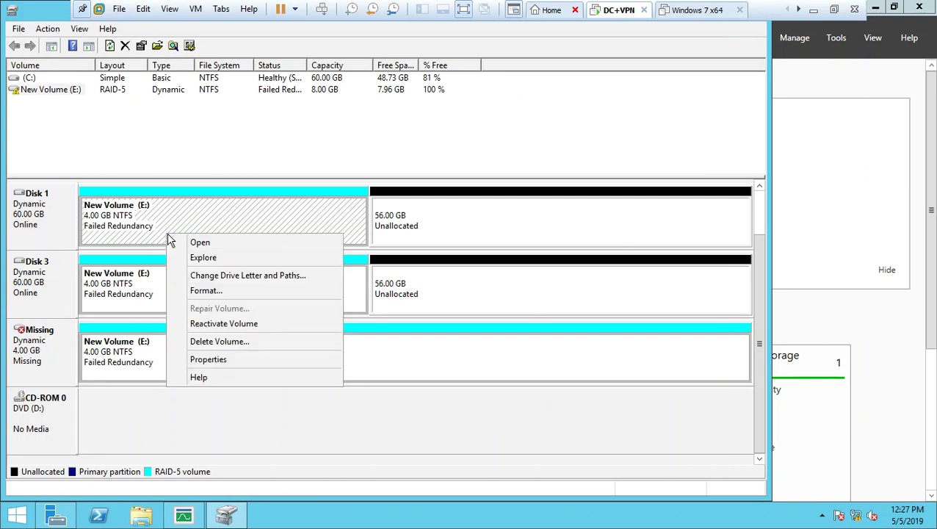
click(200, 242)
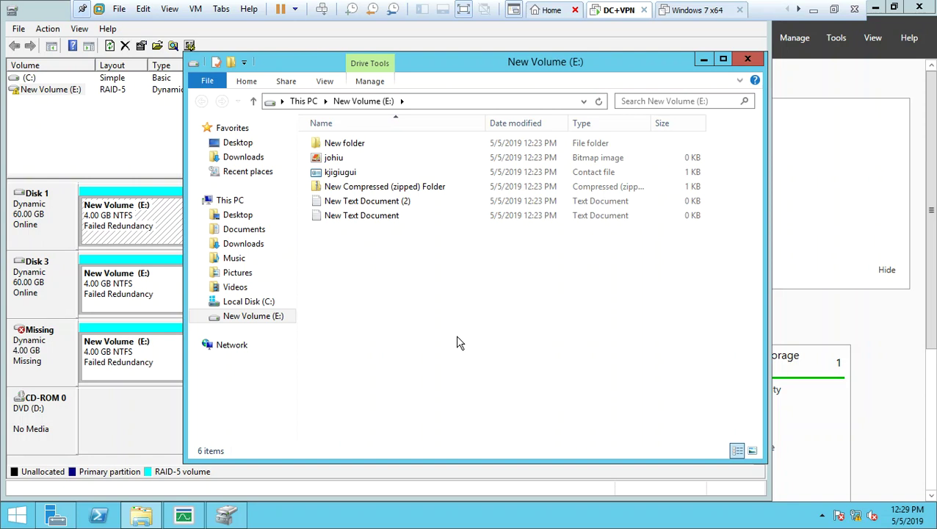
click(747, 59)
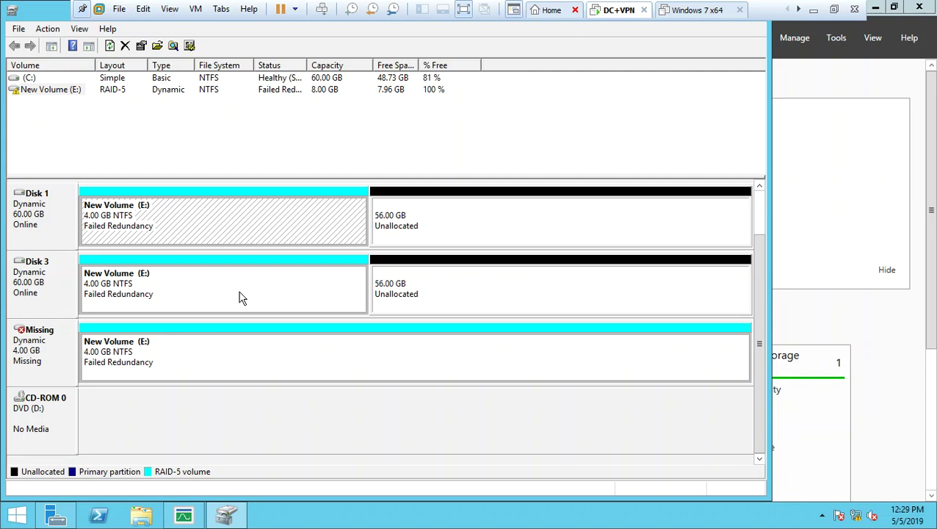
click(26, 368)
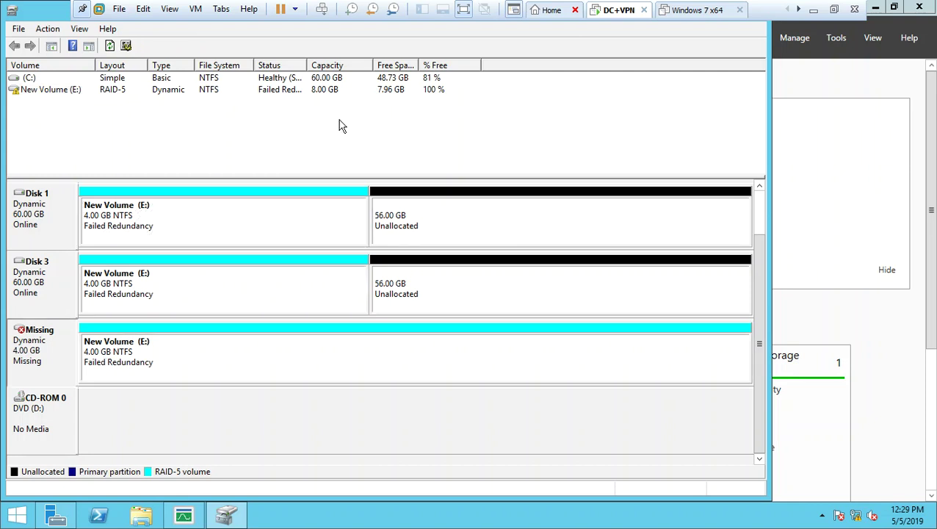
Add a new 60 GB SCSI virtual hard disk, stored as a single file, to the DC+VPN virtual machine.
right_click(602, 14)
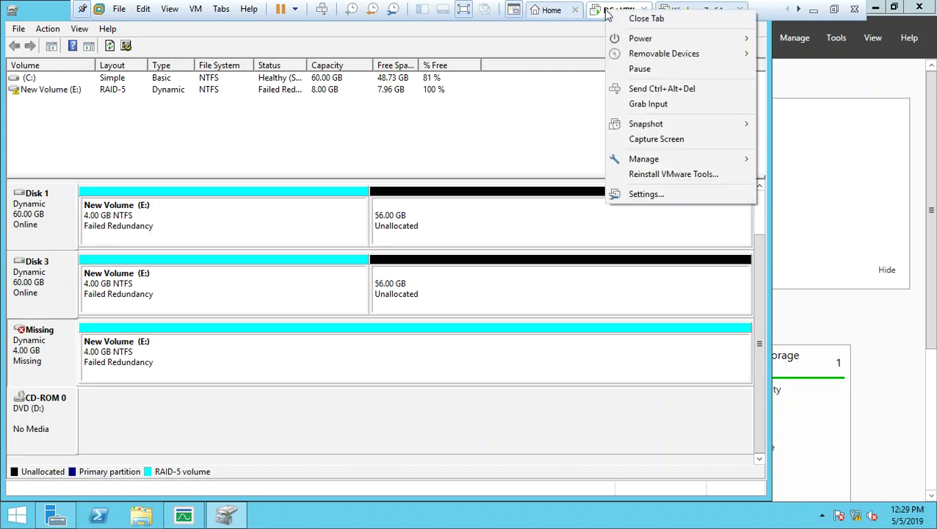
click(644, 194)
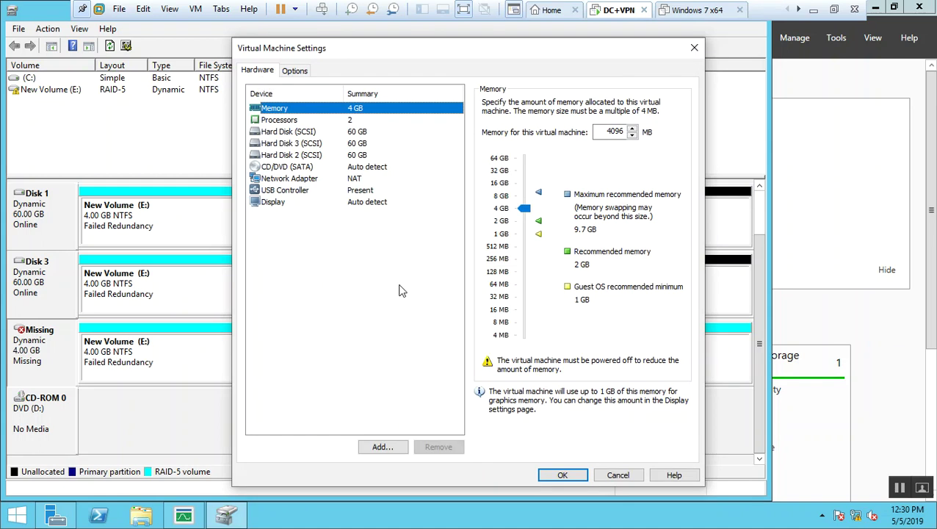
click(382, 447)
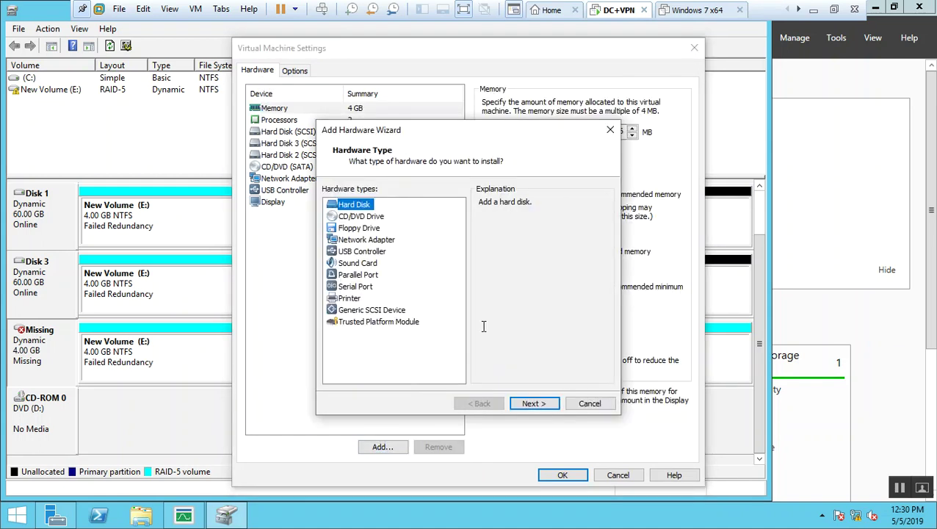
click(534, 404)
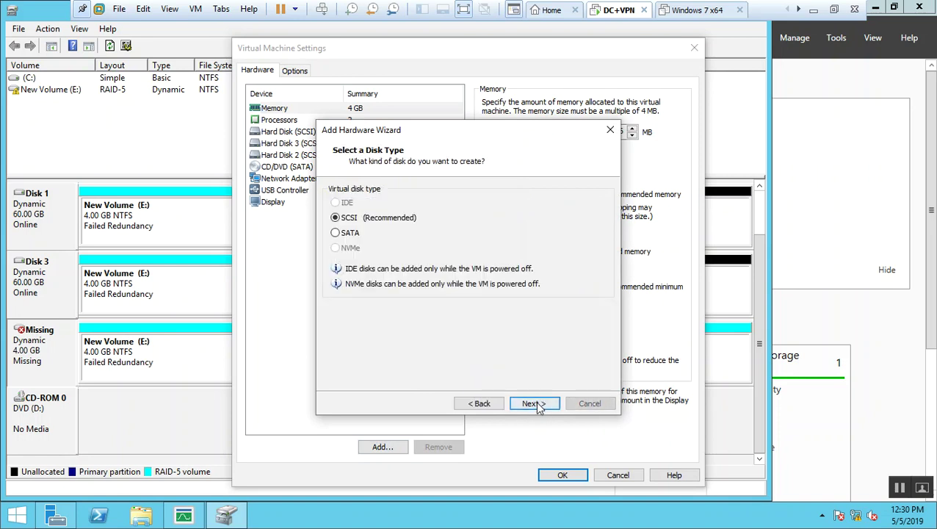
click(534, 403)
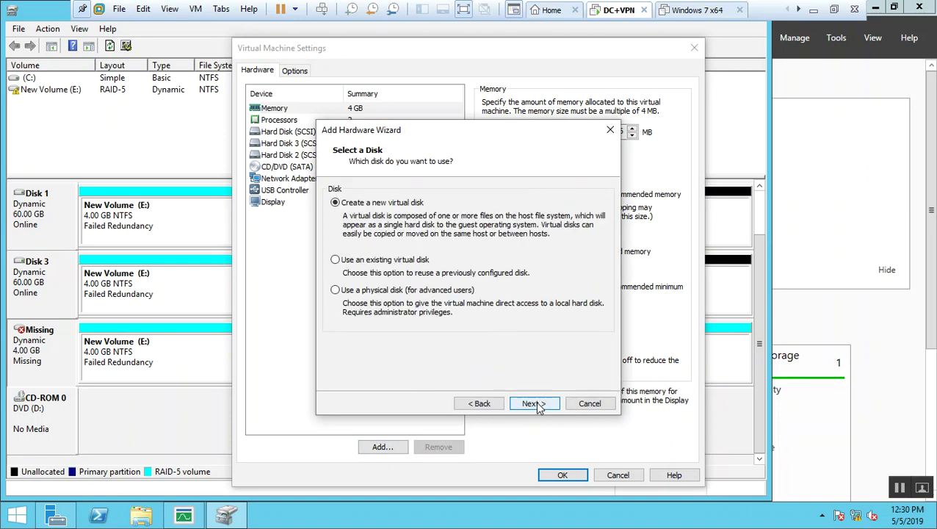
click(534, 404)
click(406, 291)
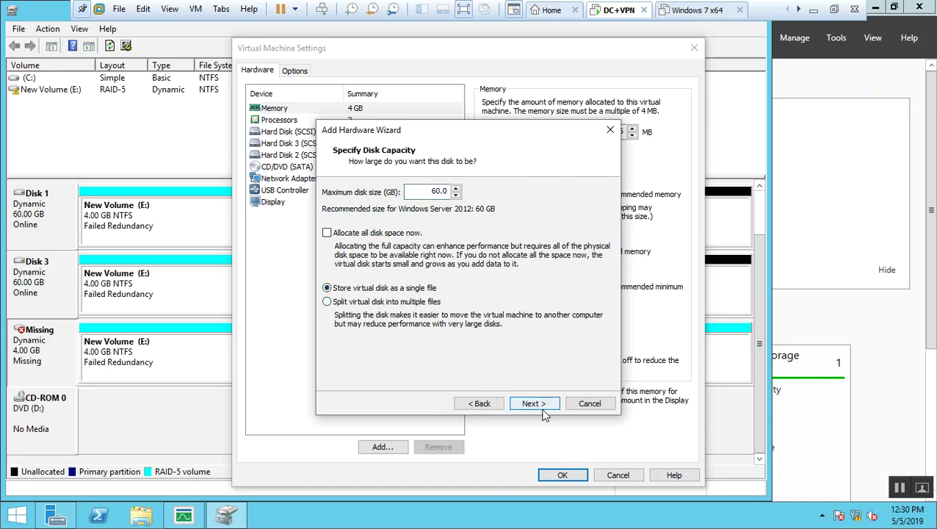
click(542, 403)
click(542, 404)
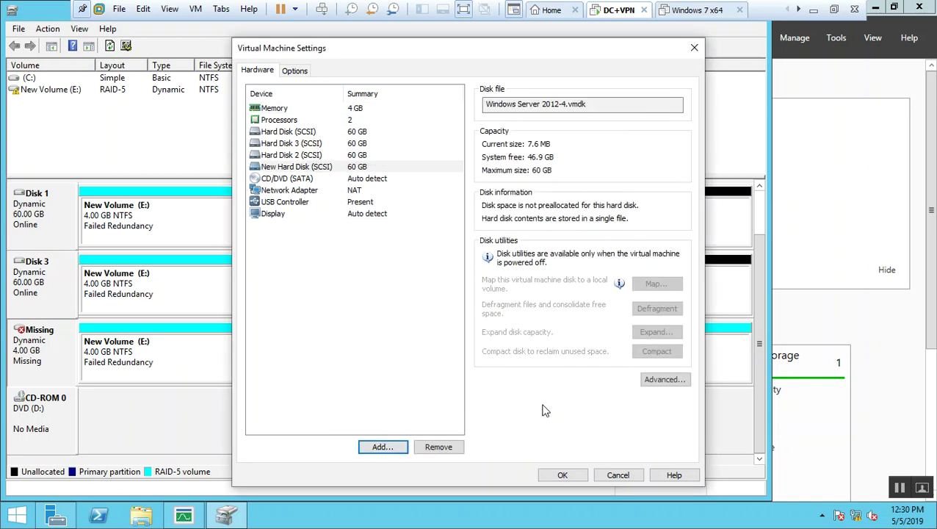
click(562, 474)
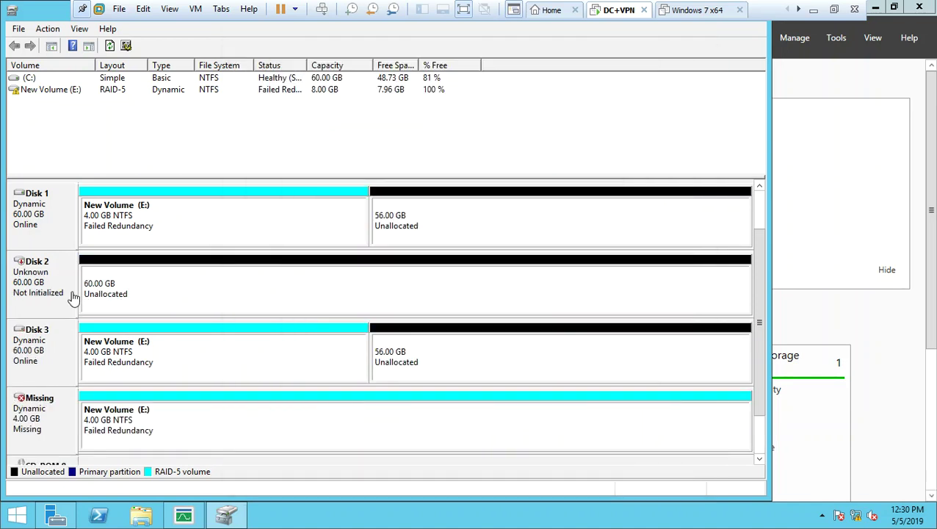
Initialize the newly added Disk 2 in Disk Management.
right_click(41, 283)
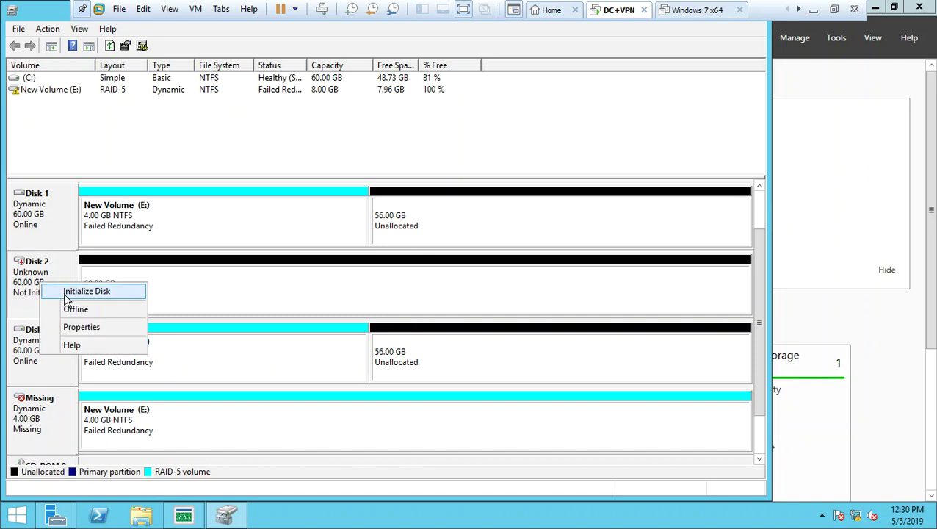
click(66, 294)
click(420, 336)
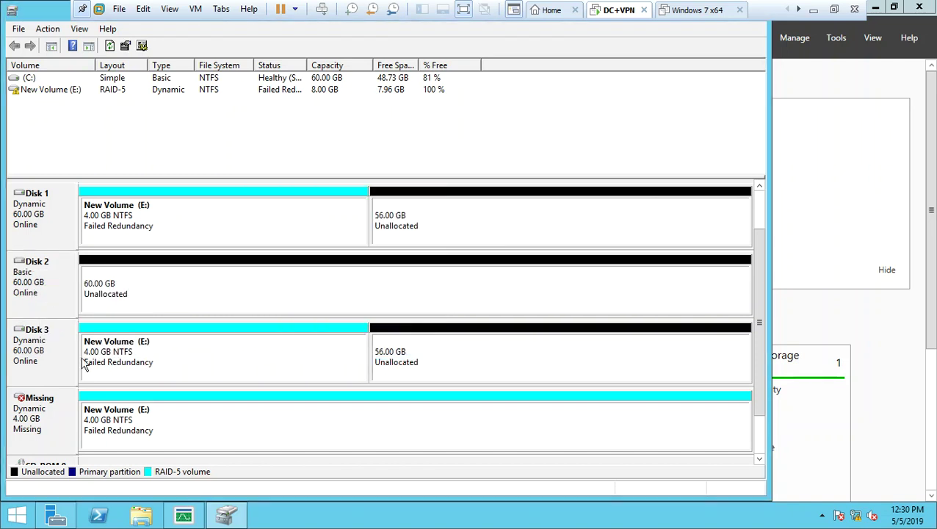
Repair the failed RAID-5 volume E using Disk 2 as the replacement, and remove the missing disk from Disk Management.
right_click(127, 424)
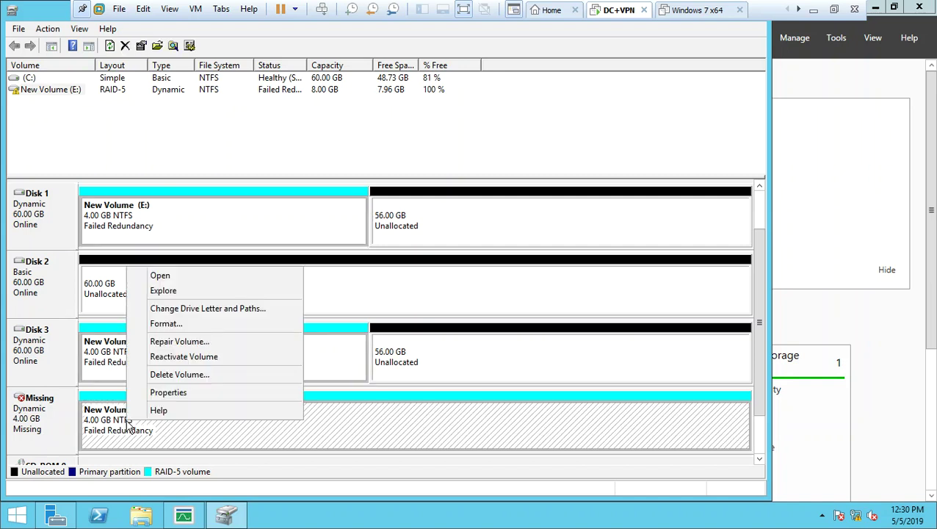
click(176, 342)
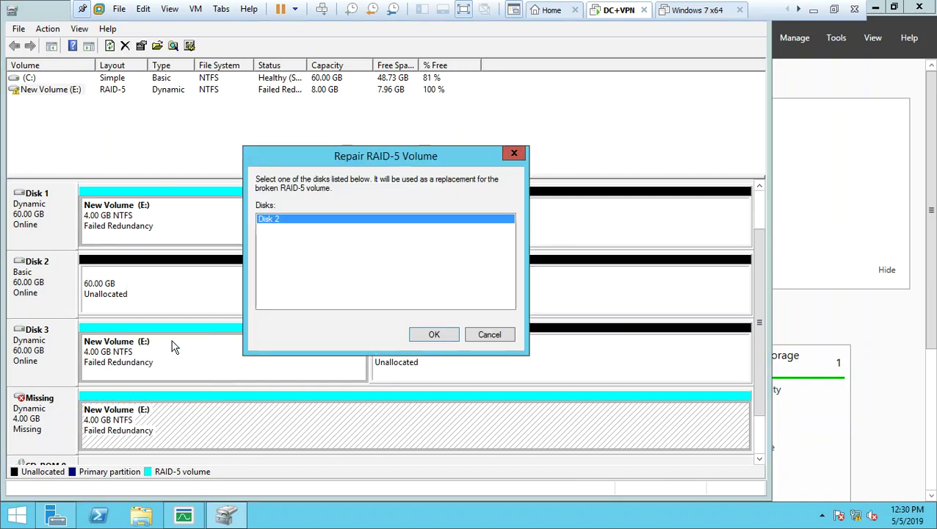
click(420, 333)
click(536, 317)
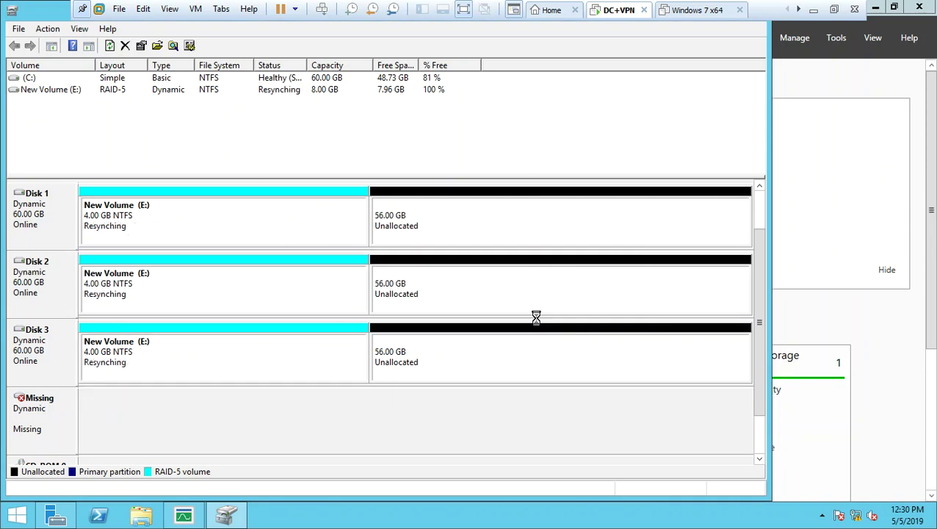
right_click(22, 431)
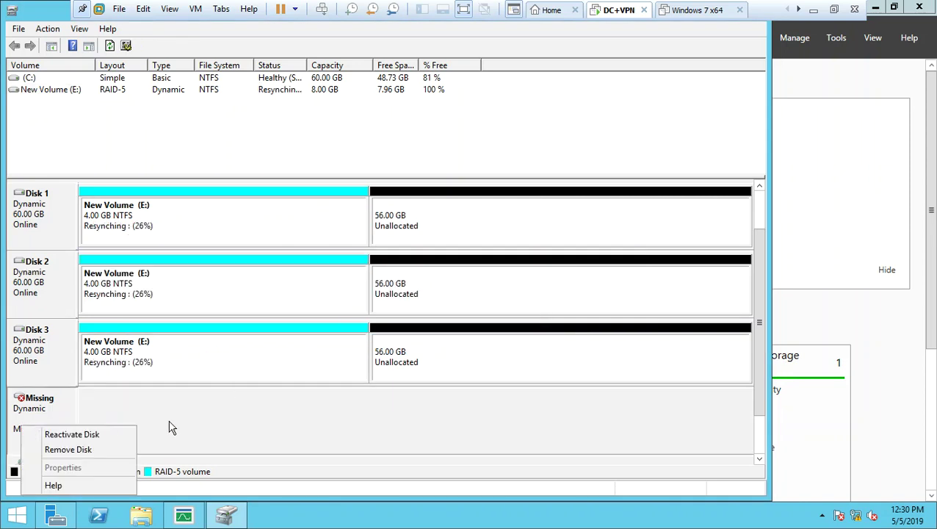
click(84, 451)
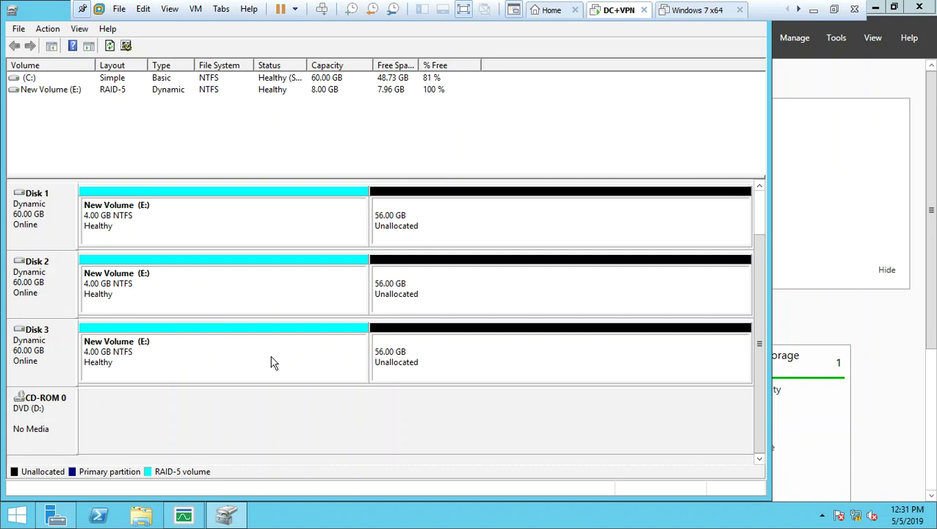
right_click(398, 368)
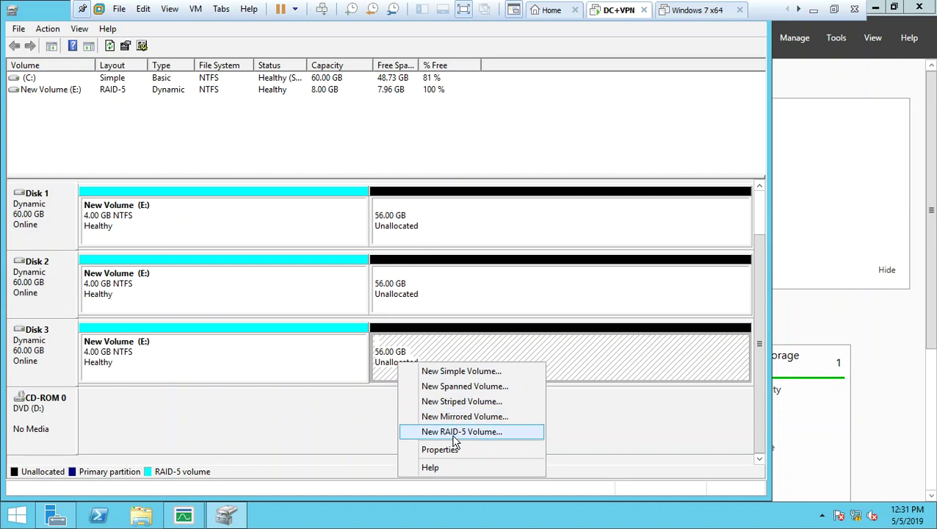
click(264, 431)
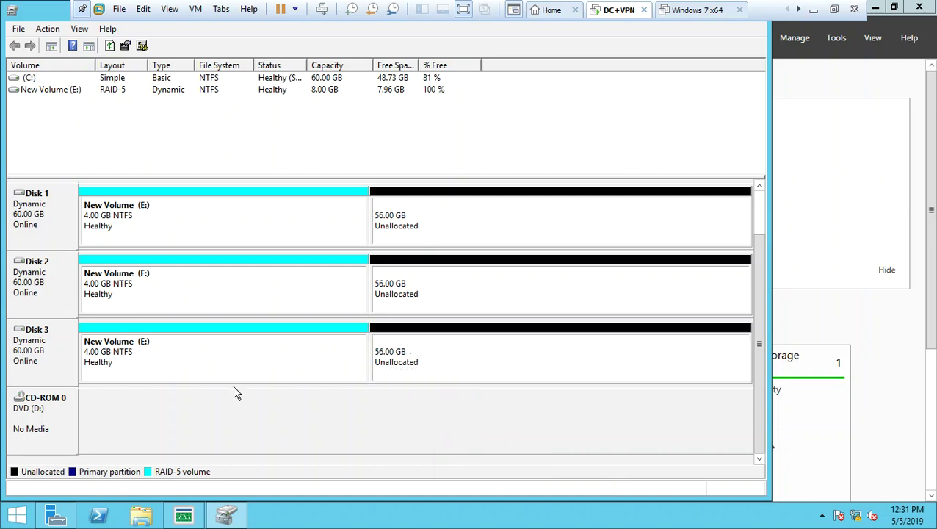
Delete the RAID-5 volume E with all its data, and minimize the virtual machine window to the host desktop.
right_click(218, 365)
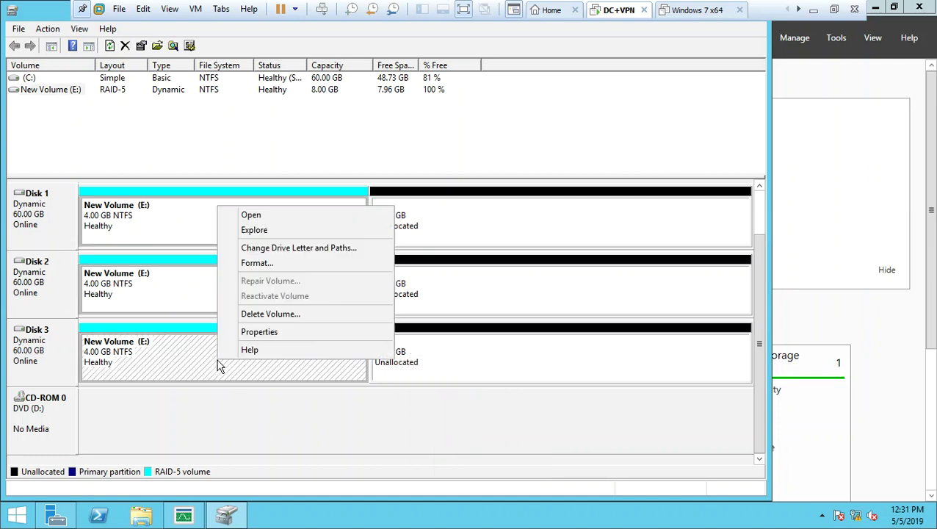
click(253, 314)
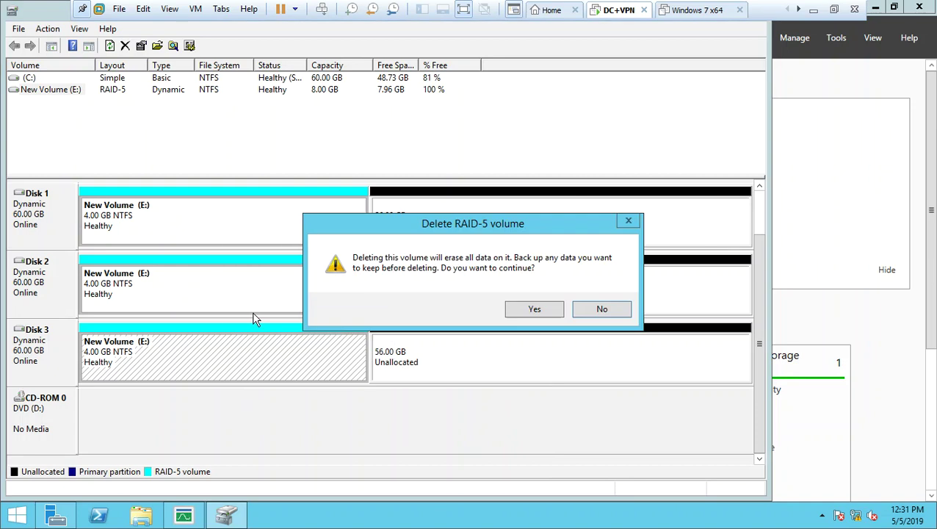
click(520, 309)
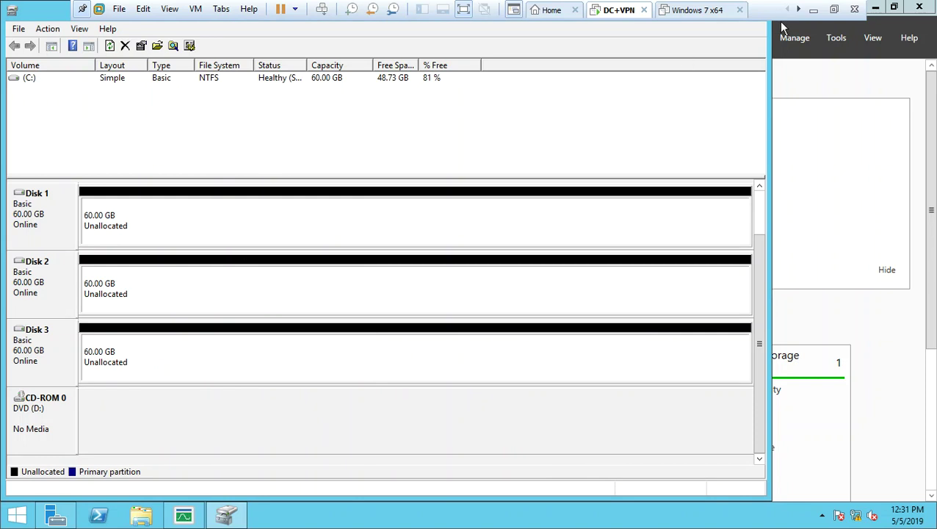
click(812, 12)
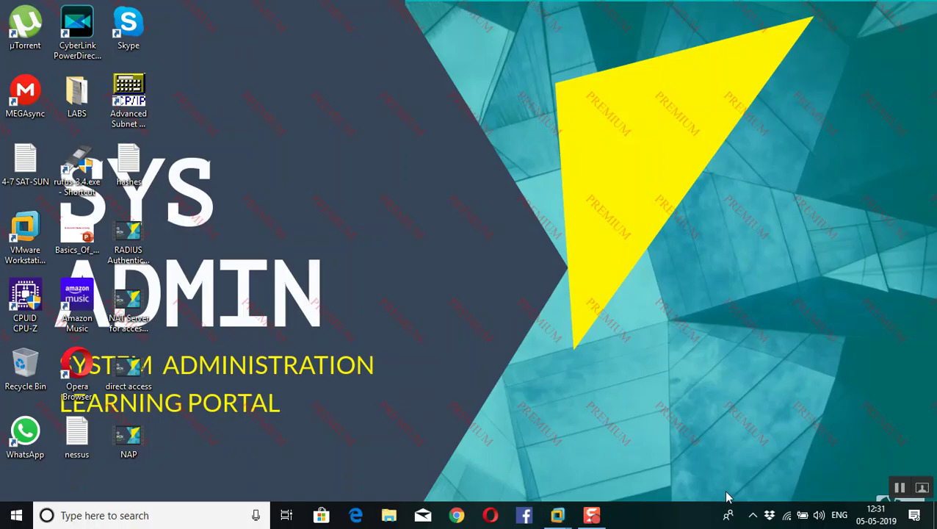